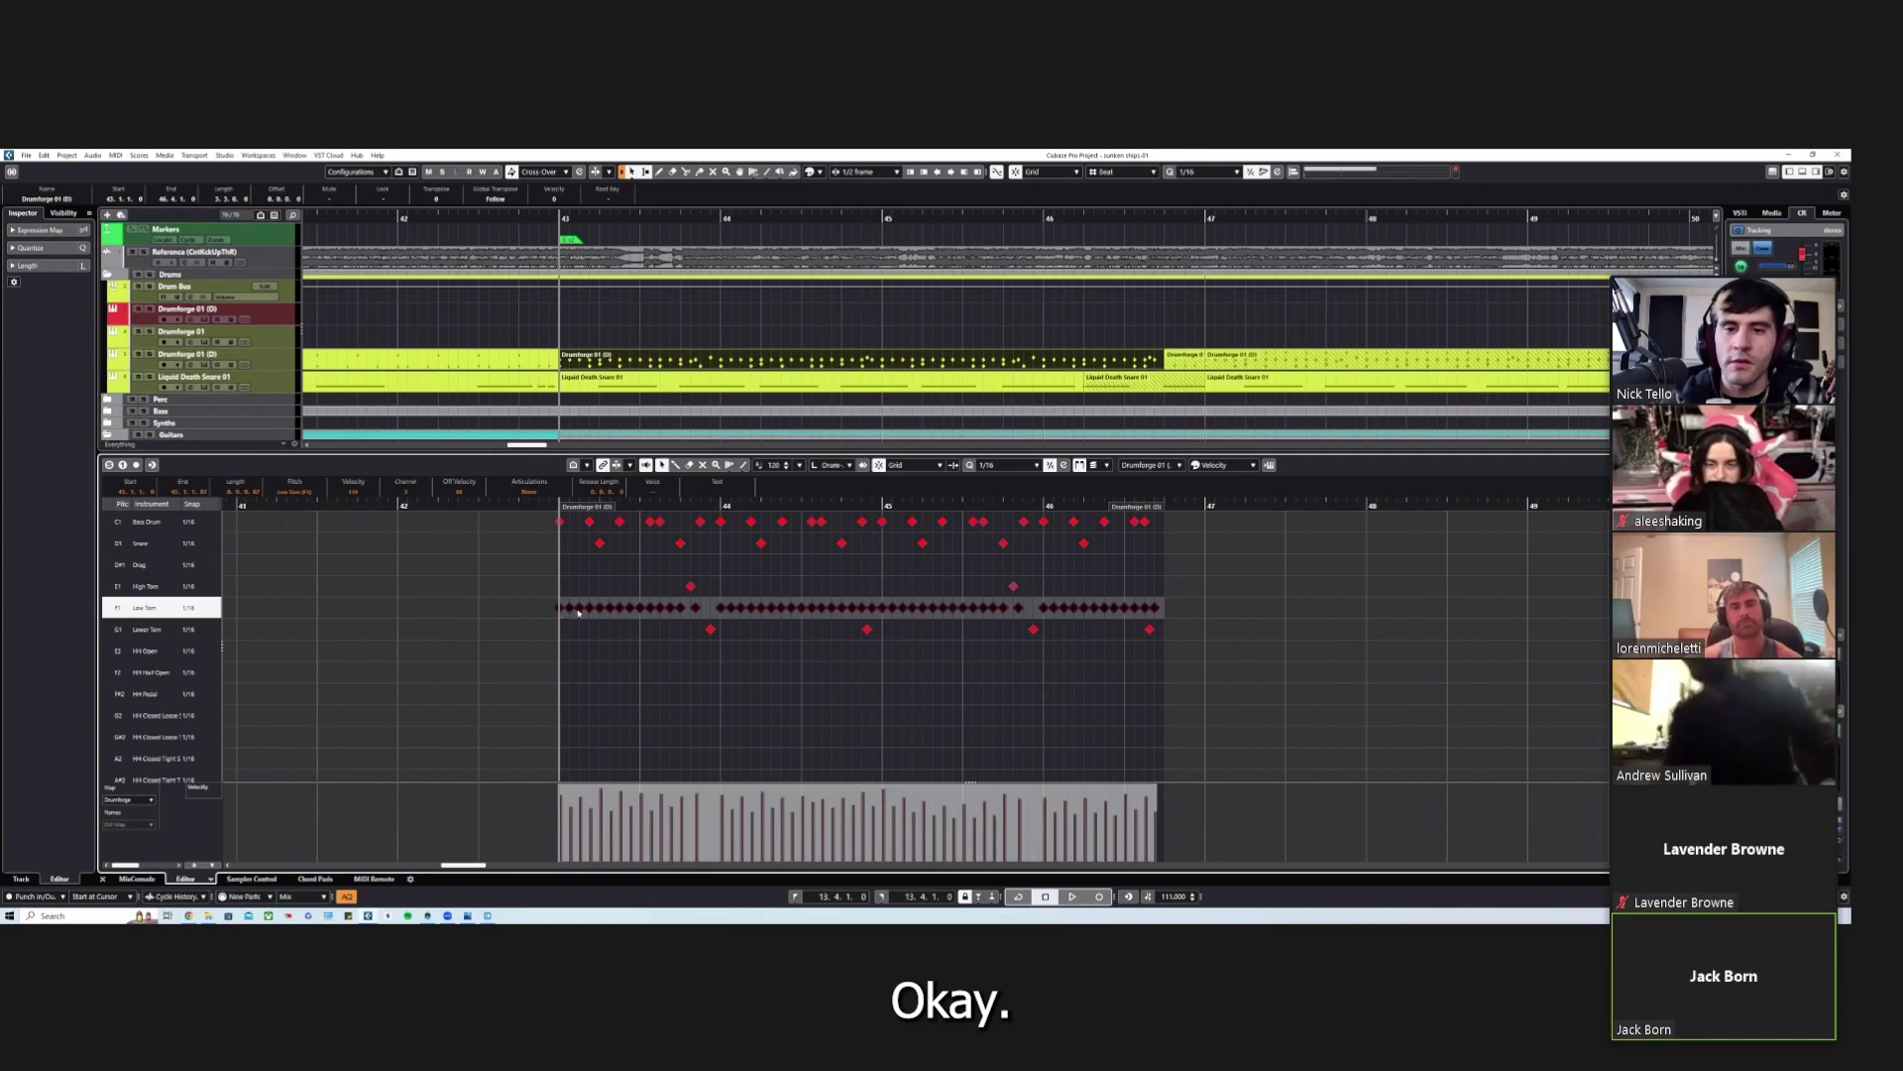
Step: Select the Drumforge 01 (D) track holding the tom section and display its lanes
{"action": "left_click_drag", "start_coordinate": [638, 218], "coordinate": [702, 214]}
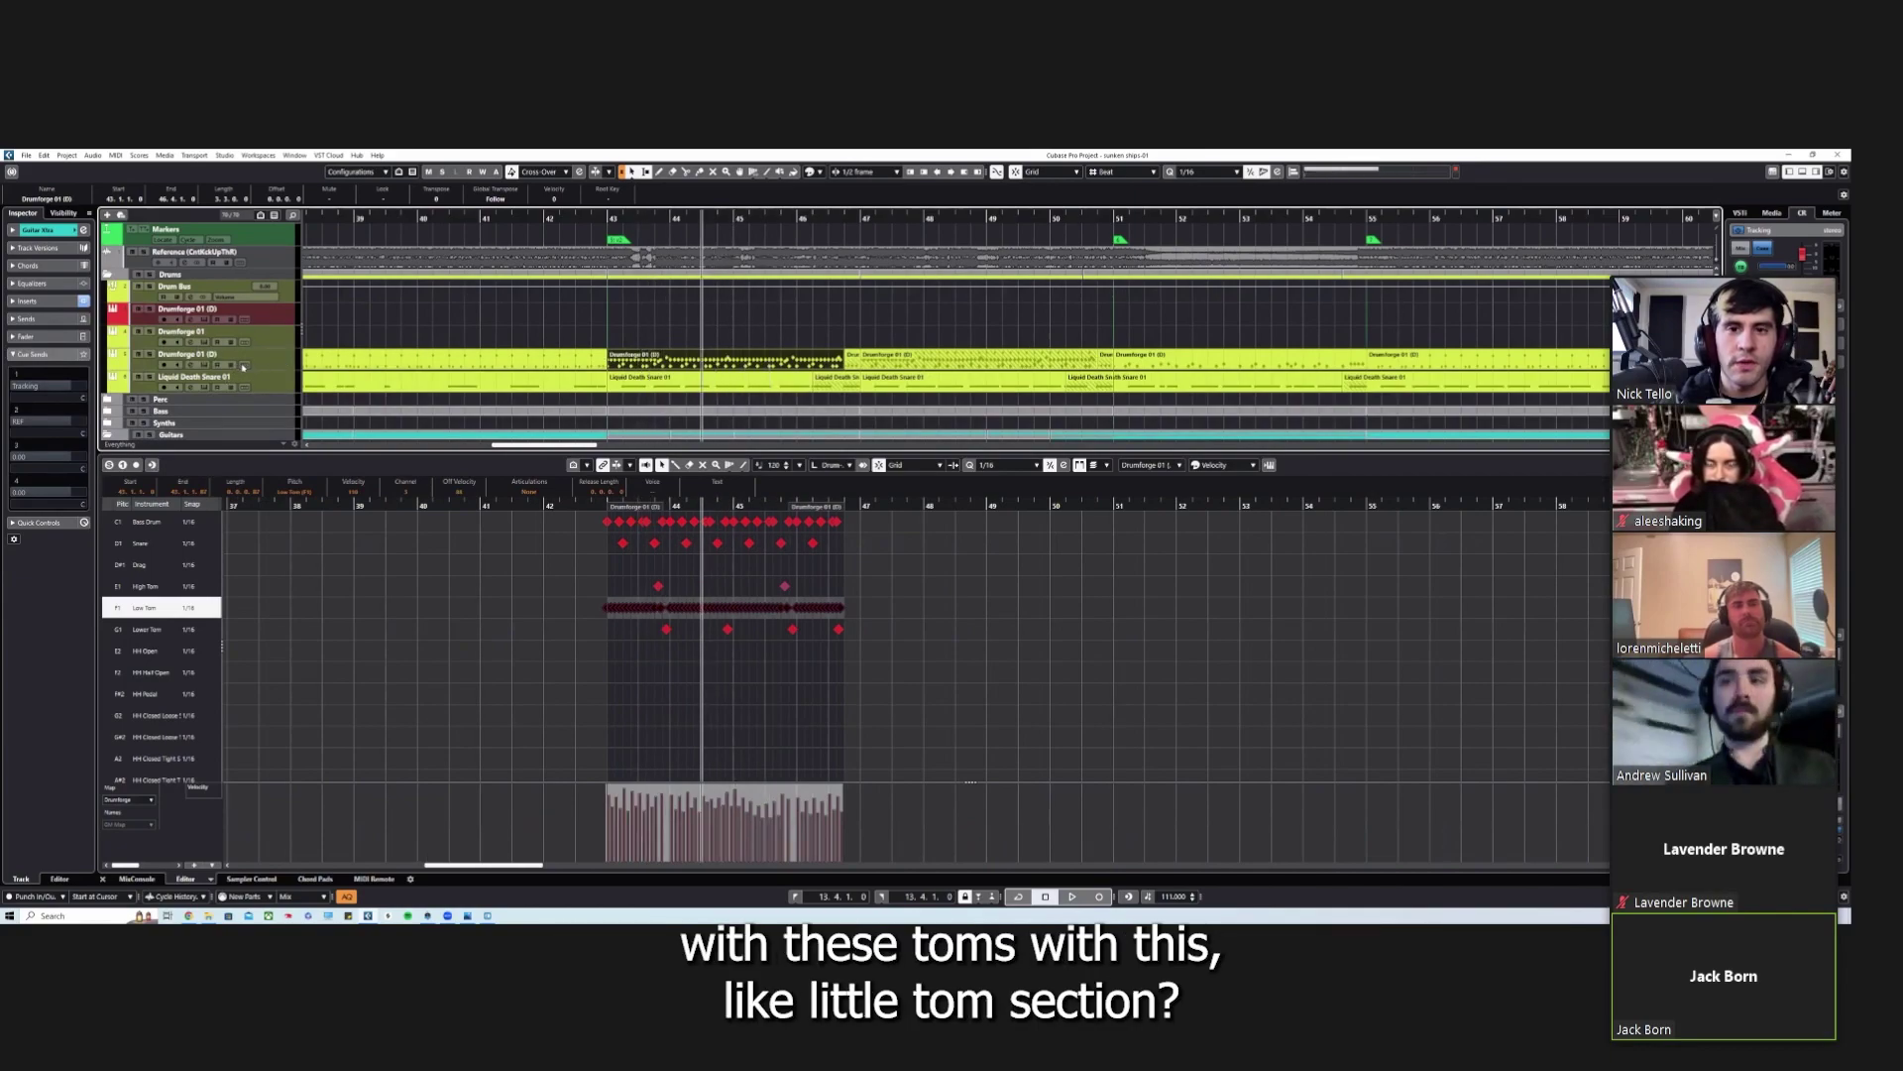
{"action": "left_click", "coordinate": [243, 365]}
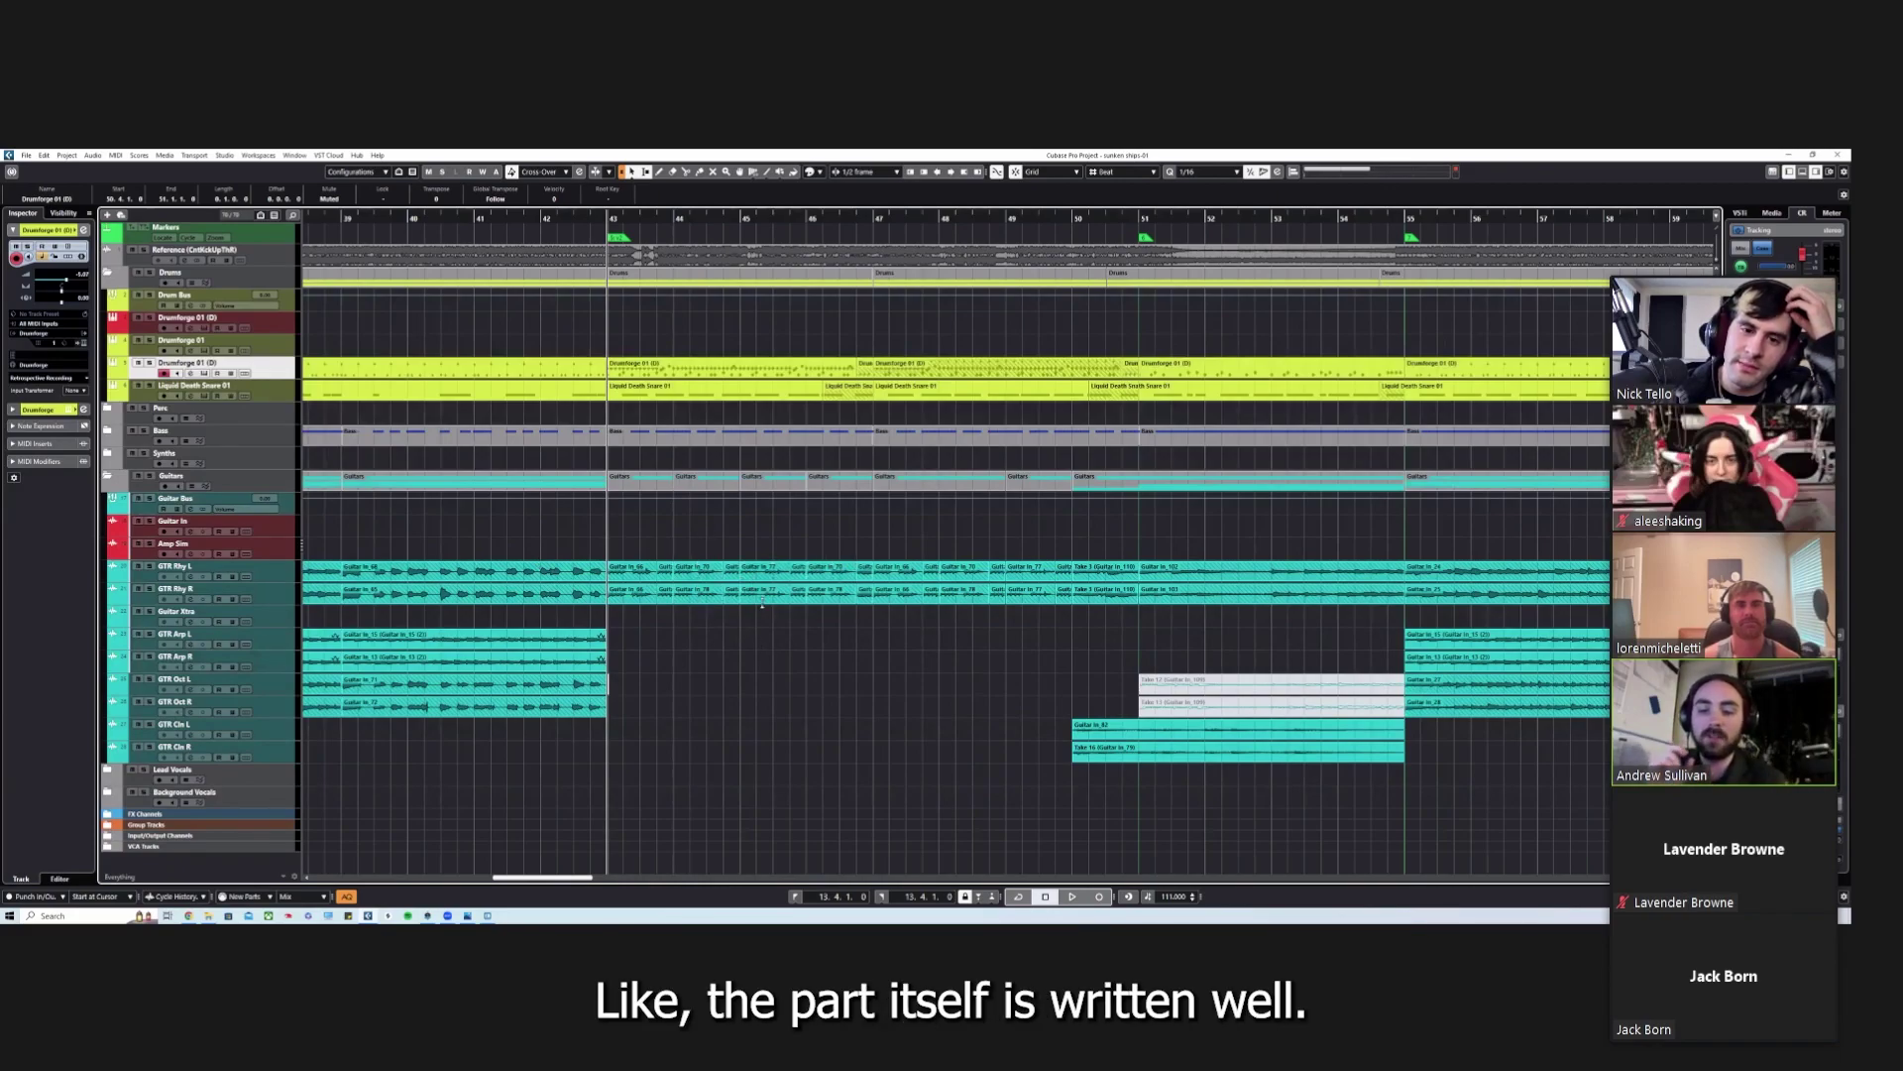
{"action": "left_click", "coordinate": [654, 216]}
{"action": "key", "text": "g"}
{"action": "key", "text": "g"}
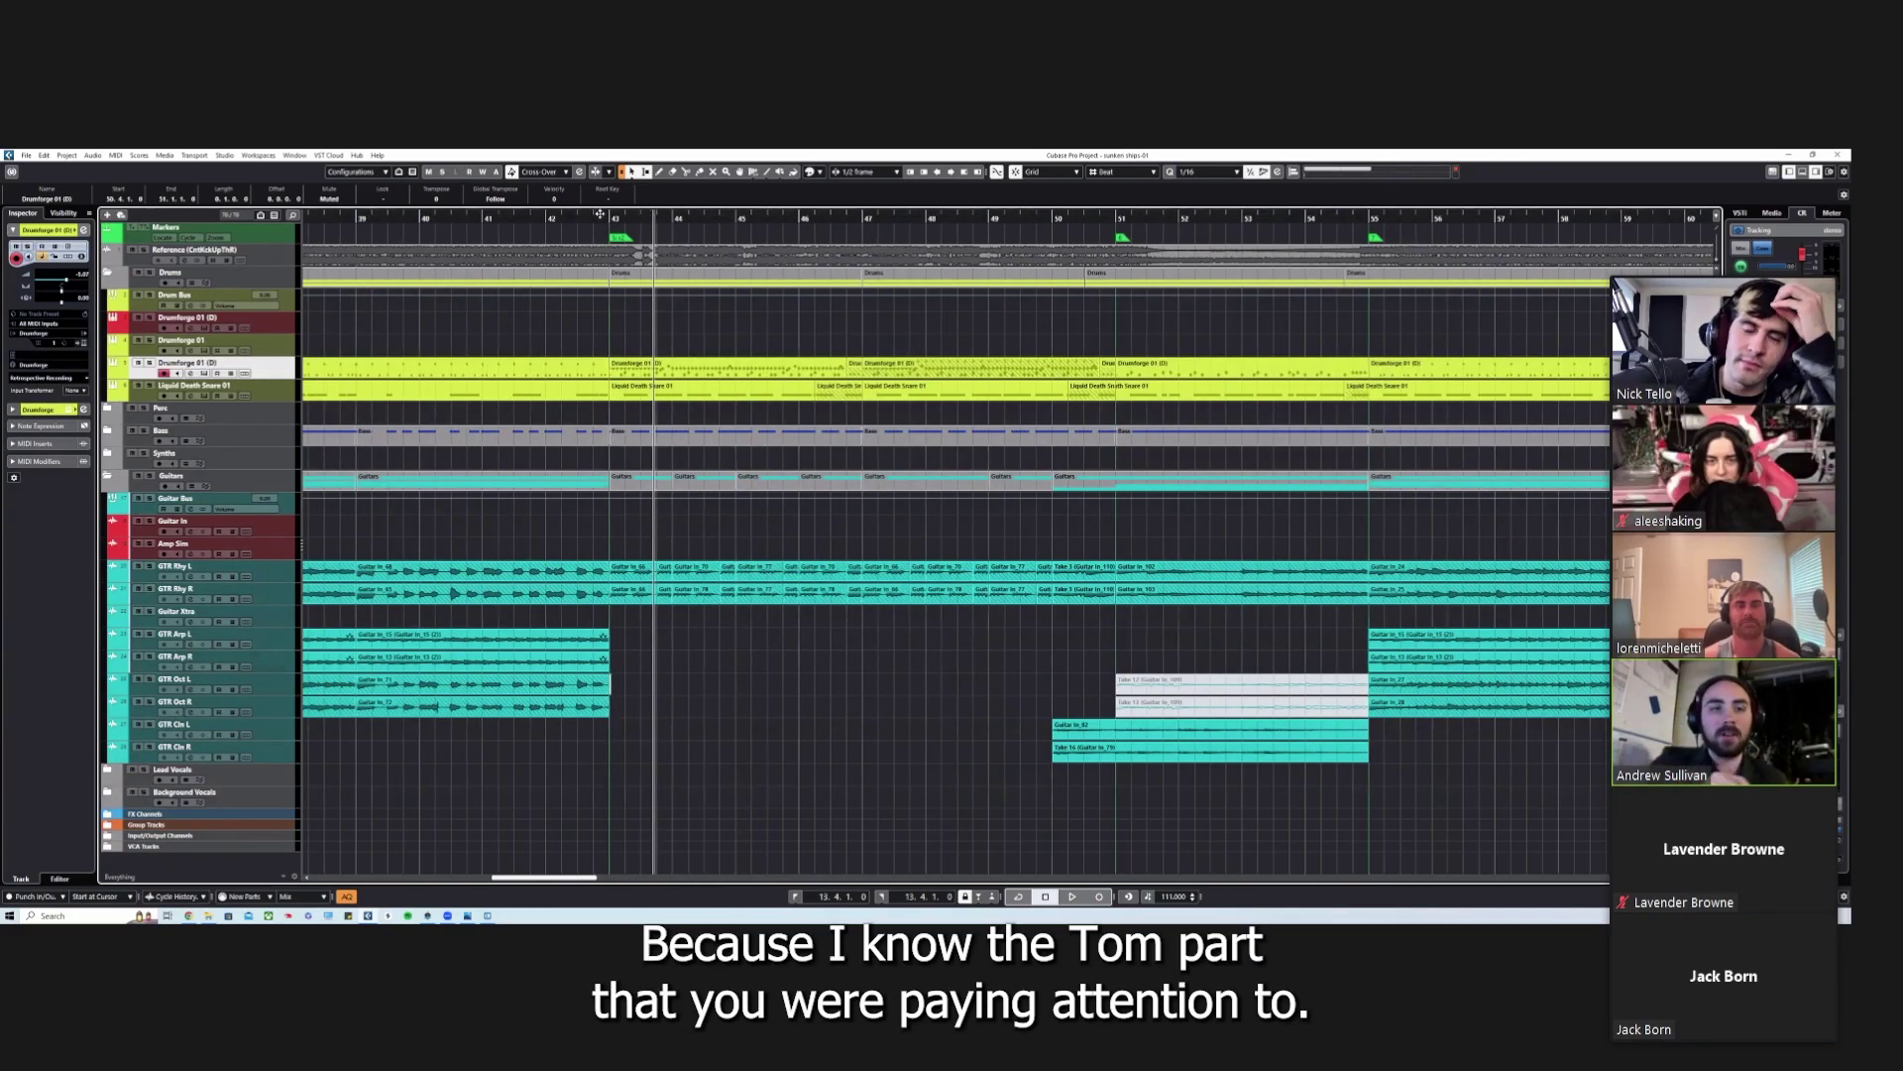
{"action": "key", "text": "g"}
{"action": "left_click", "coordinate": [245, 373]}
Step: Remove the overlapping Drumforge 01 (D) event at bar 47 from Lane 1 and move the Lane 2 events up in its place
{"action": "left_click", "coordinate": [897, 394]}
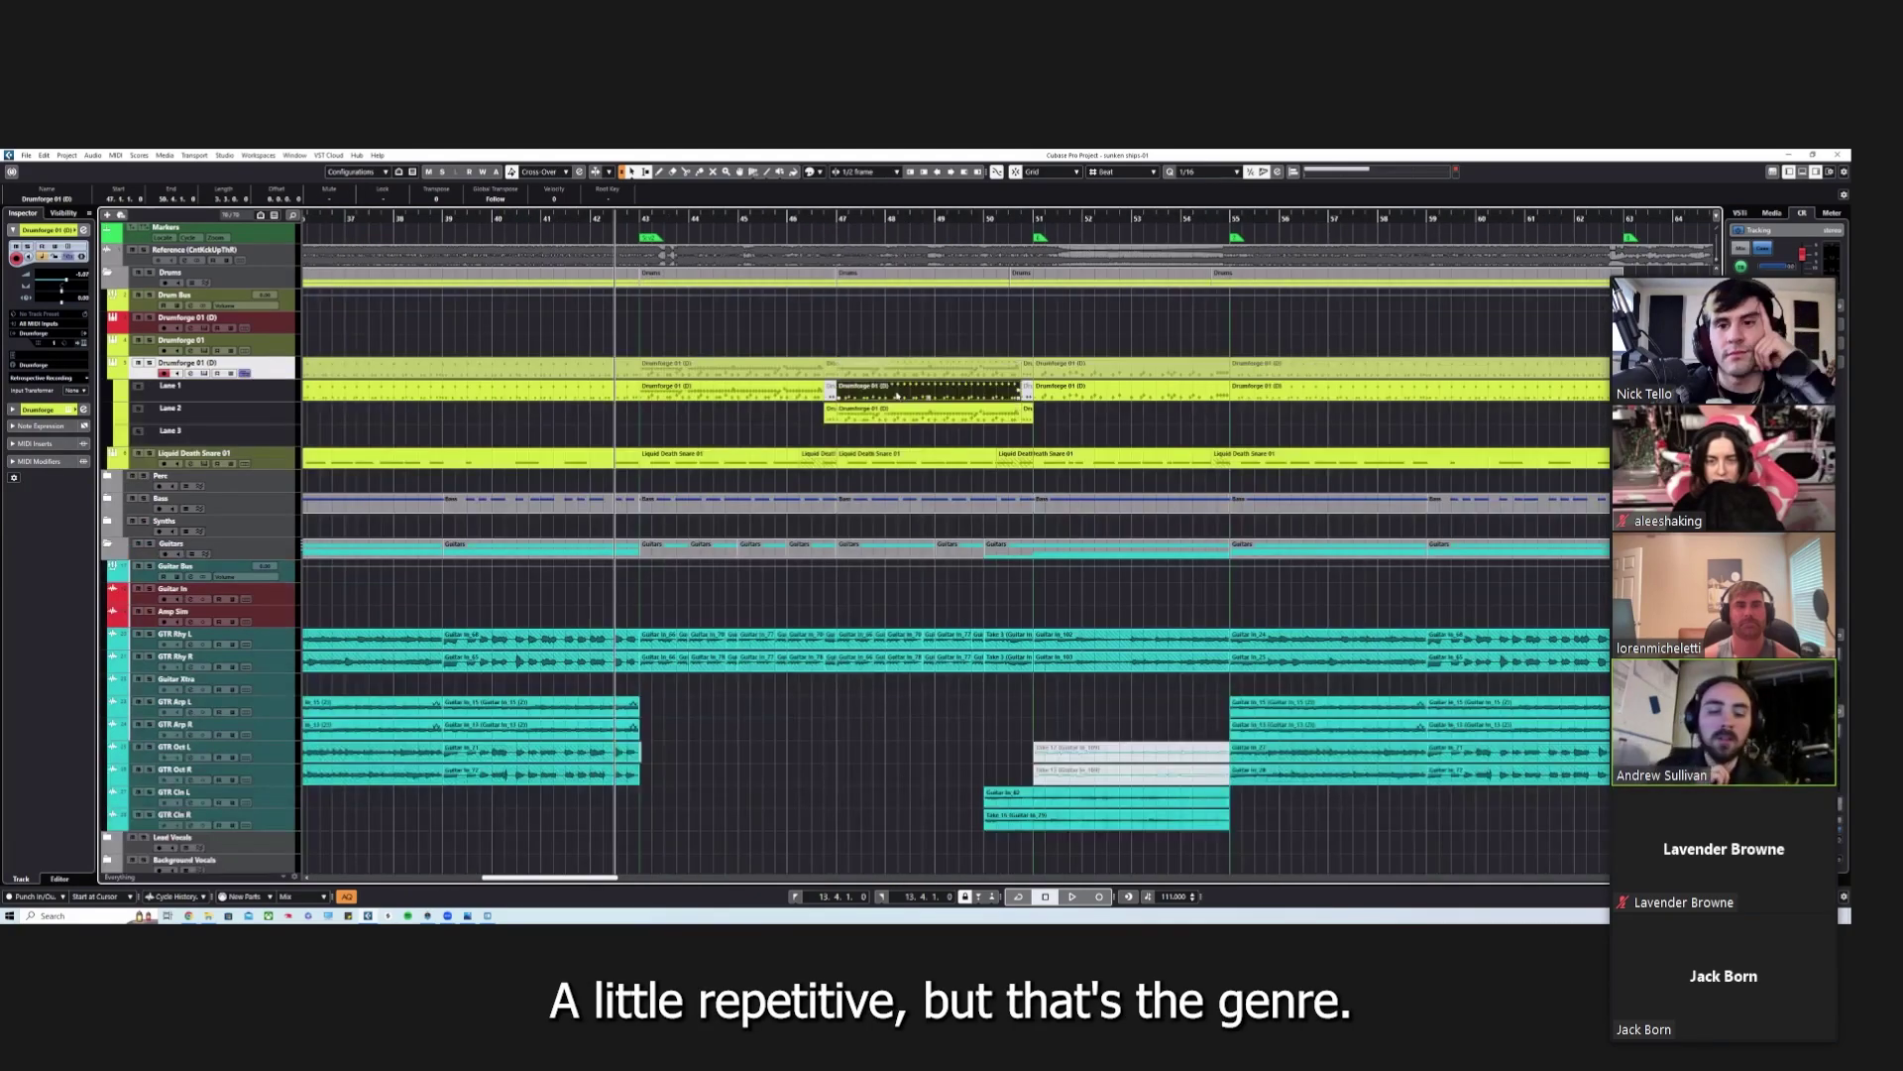
{"action": "left_click", "coordinate": [908, 414]}
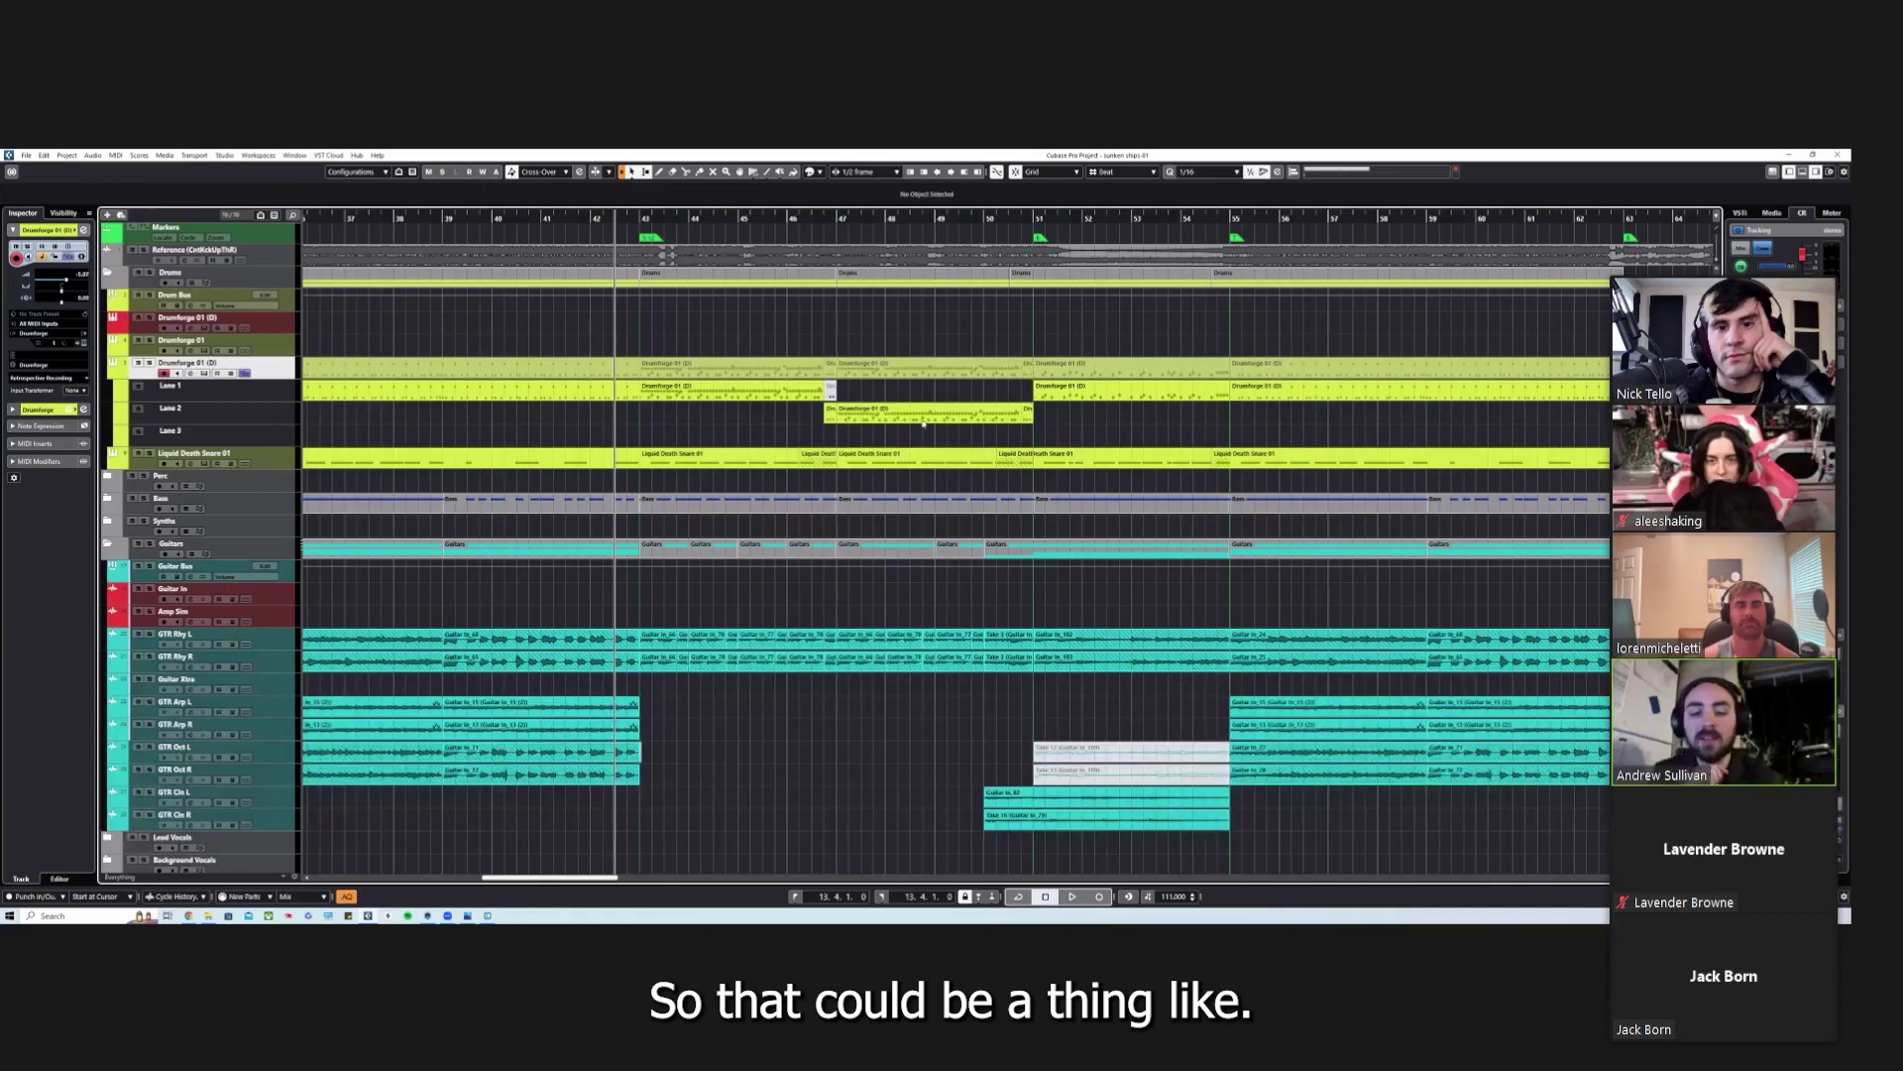
{"action": "left_click_drag", "start_coordinate": [1026, 395], "coordinate": [830, 391]}
{"action": "left_click", "coordinate": [830, 414]}
{"action": "left_click_drag", "start_coordinate": [830, 414], "coordinate": [830, 400]}
Step: Hide the lanes of the Drumforge 01 (D) track
{"action": "left_click_drag", "start_coordinate": [665, 224], "coordinate": [783, 201]}
{"action": "left_click_drag", "start_coordinate": [854, 276], "coordinate": [721, 220]}
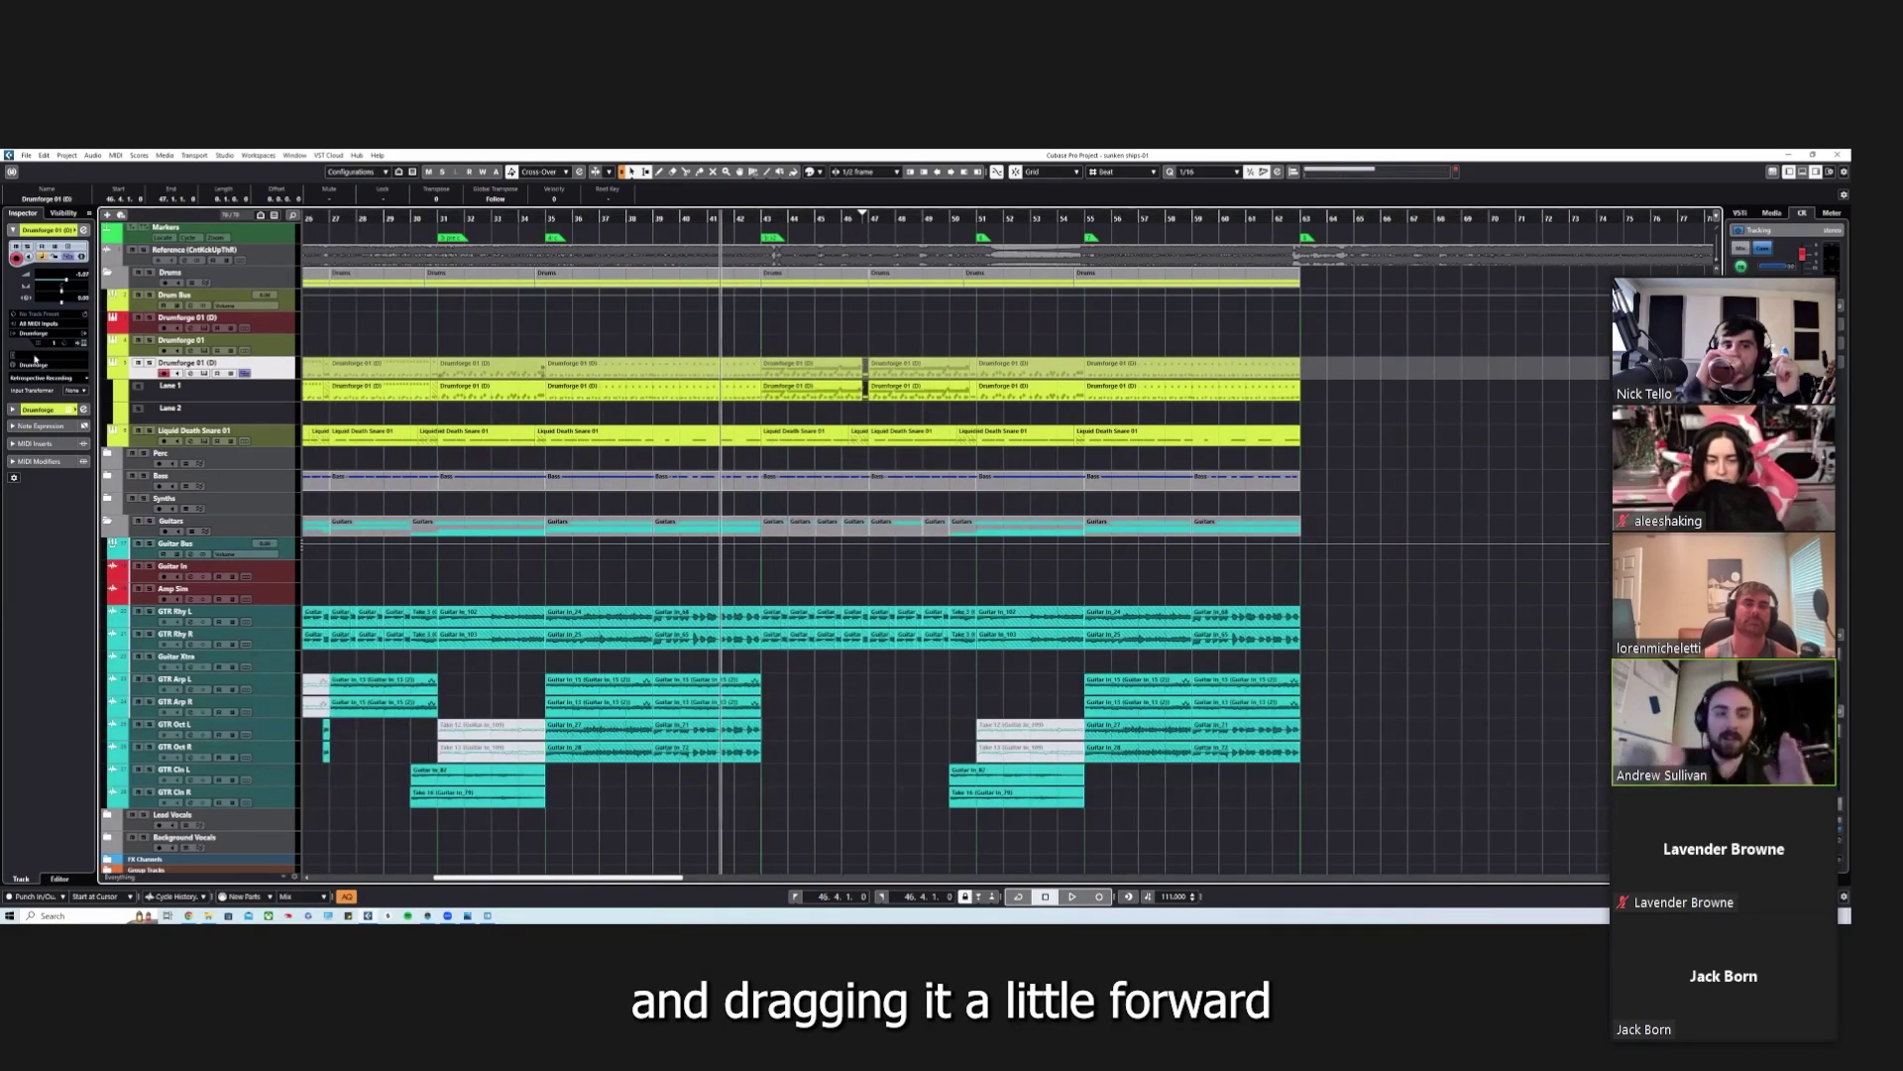
{"action": "left_click", "coordinate": [246, 374]}
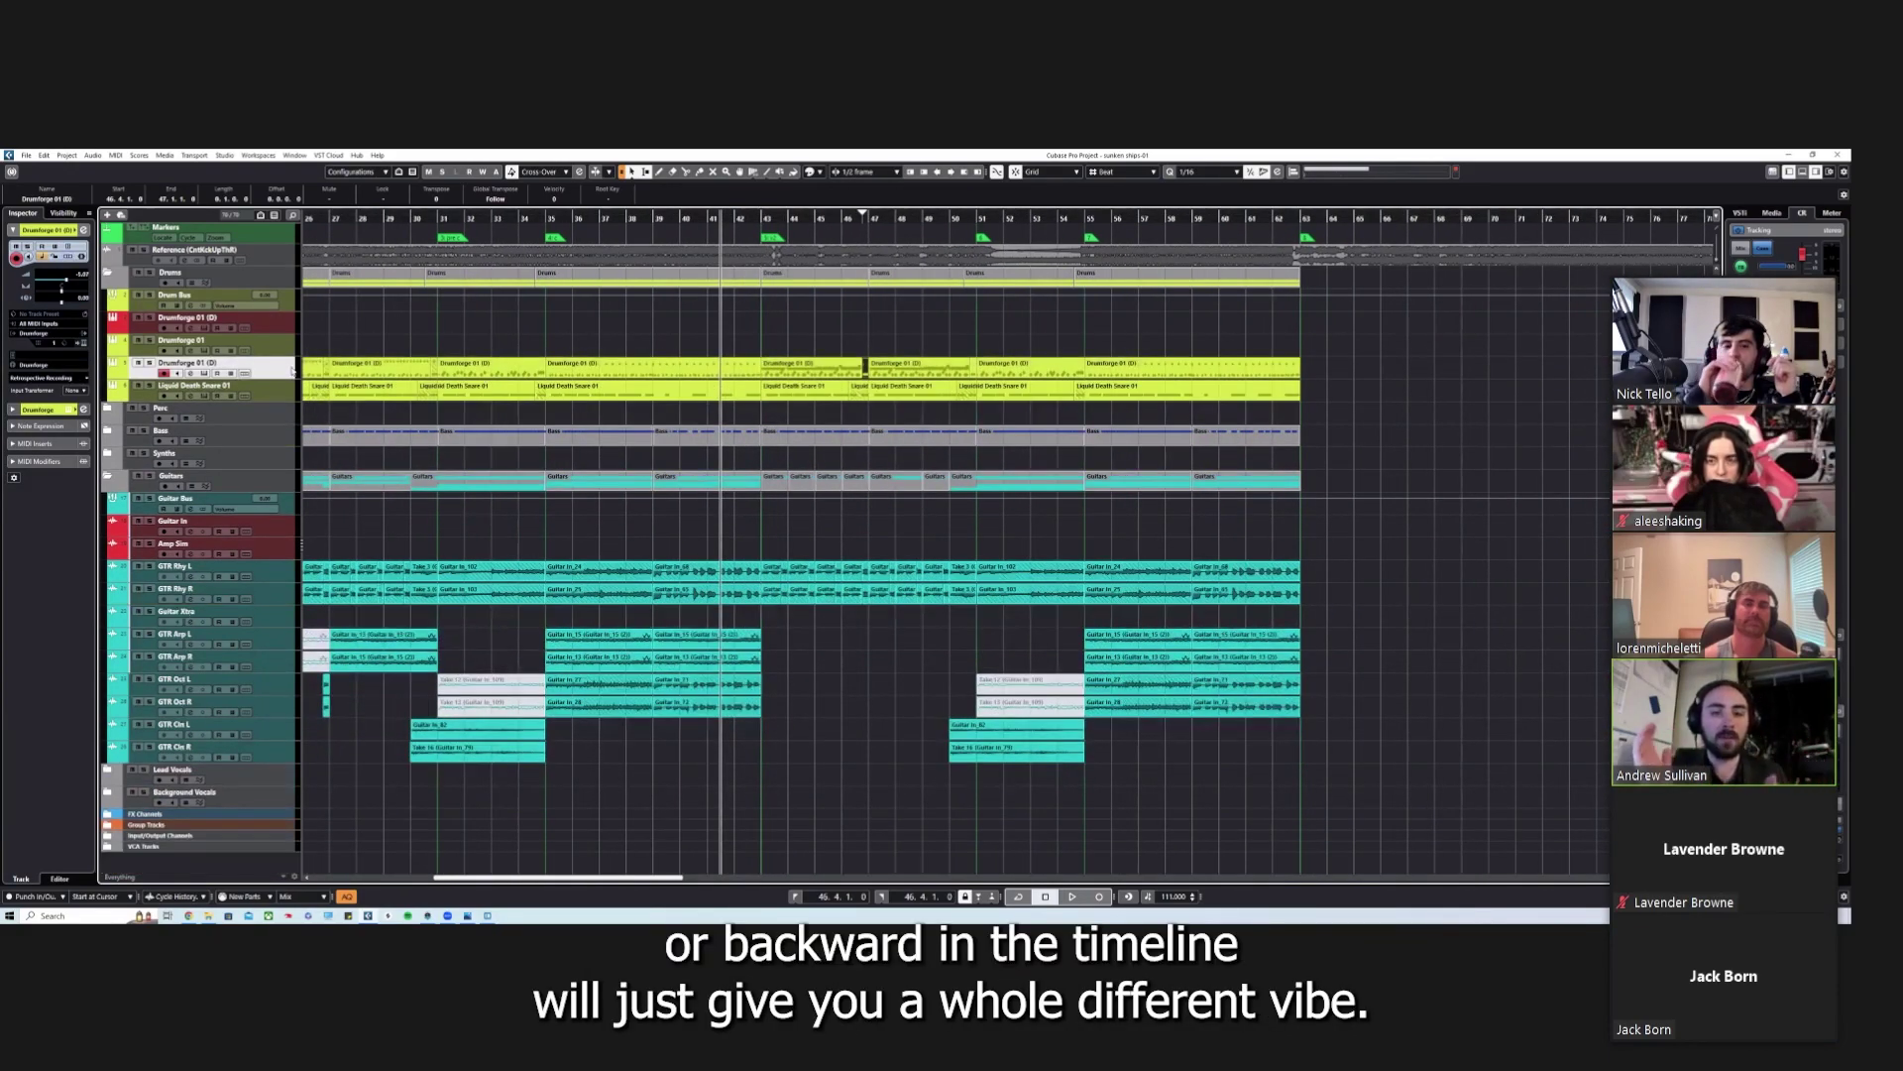
Step: Open the track's MIDI Modifiers and review the target options available for Random 1
{"action": "left_click", "coordinate": [41, 462]}
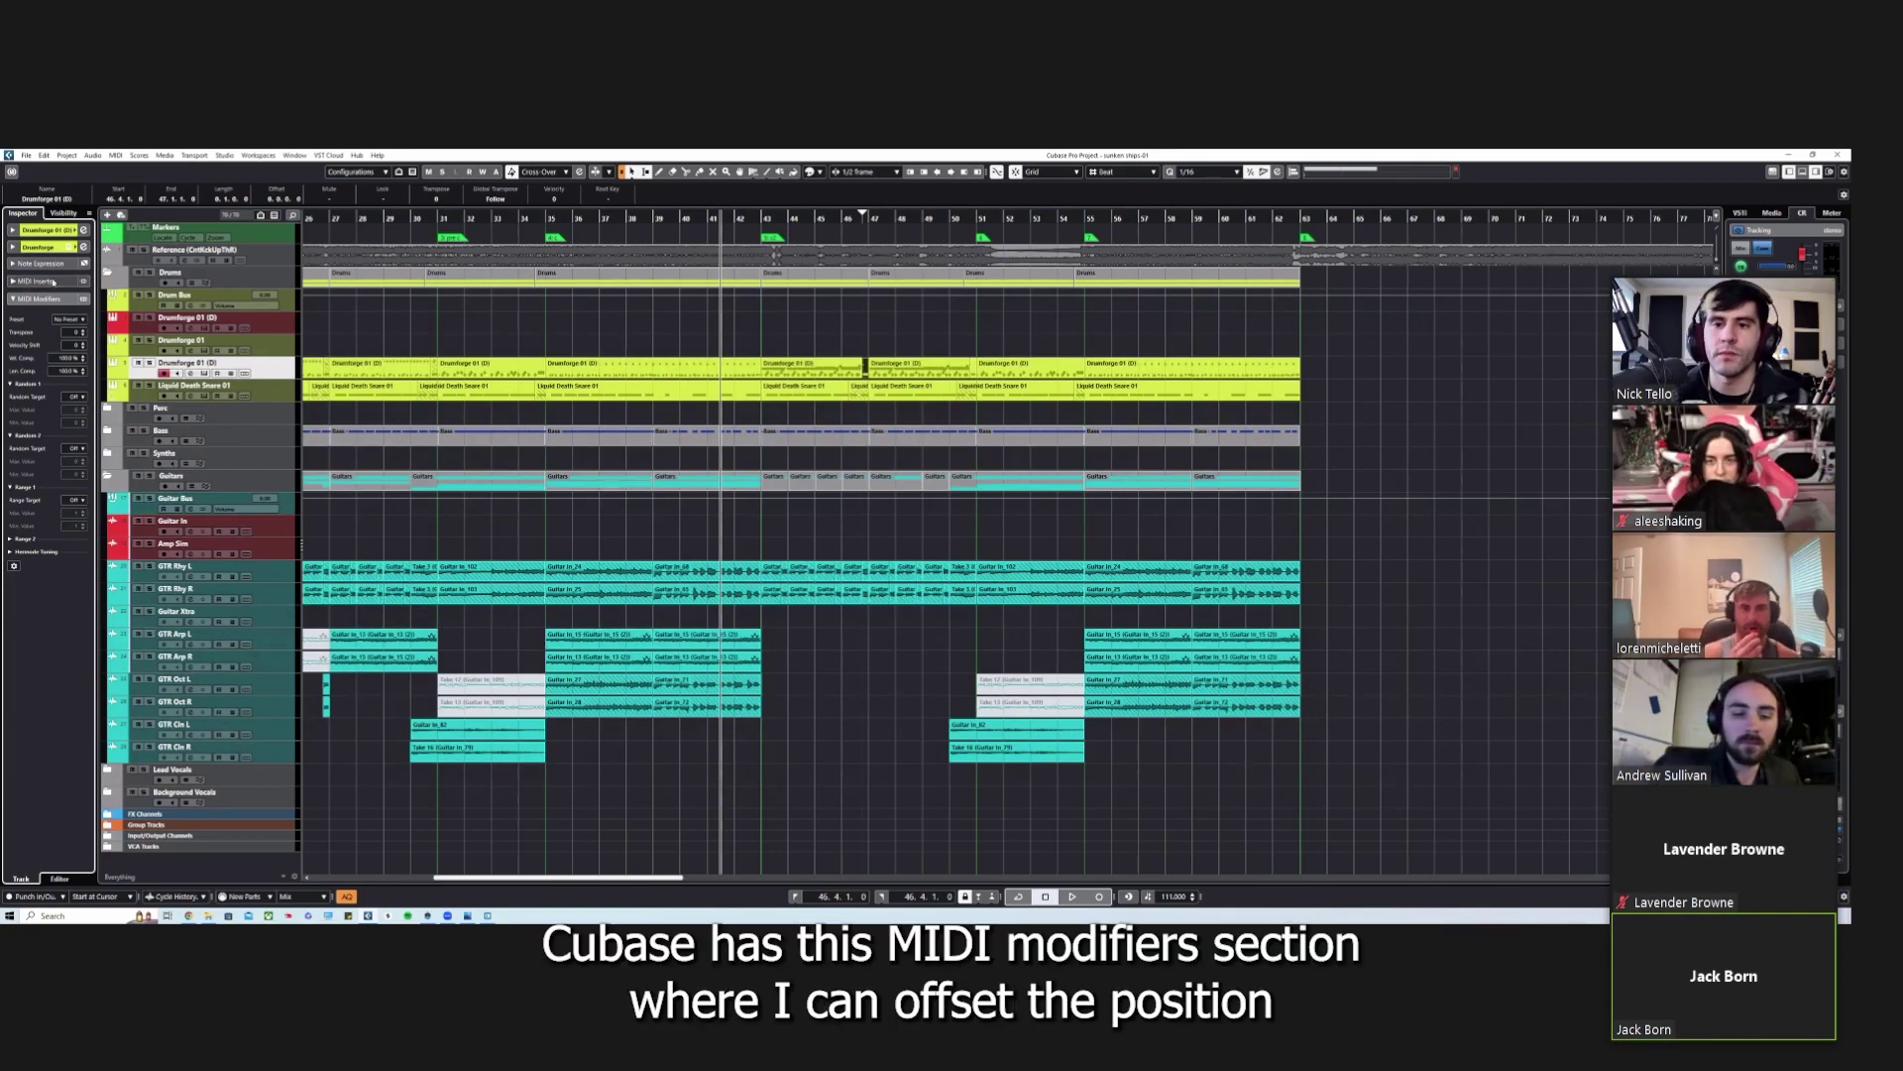
{"action": "left_click", "coordinate": [75, 396]}
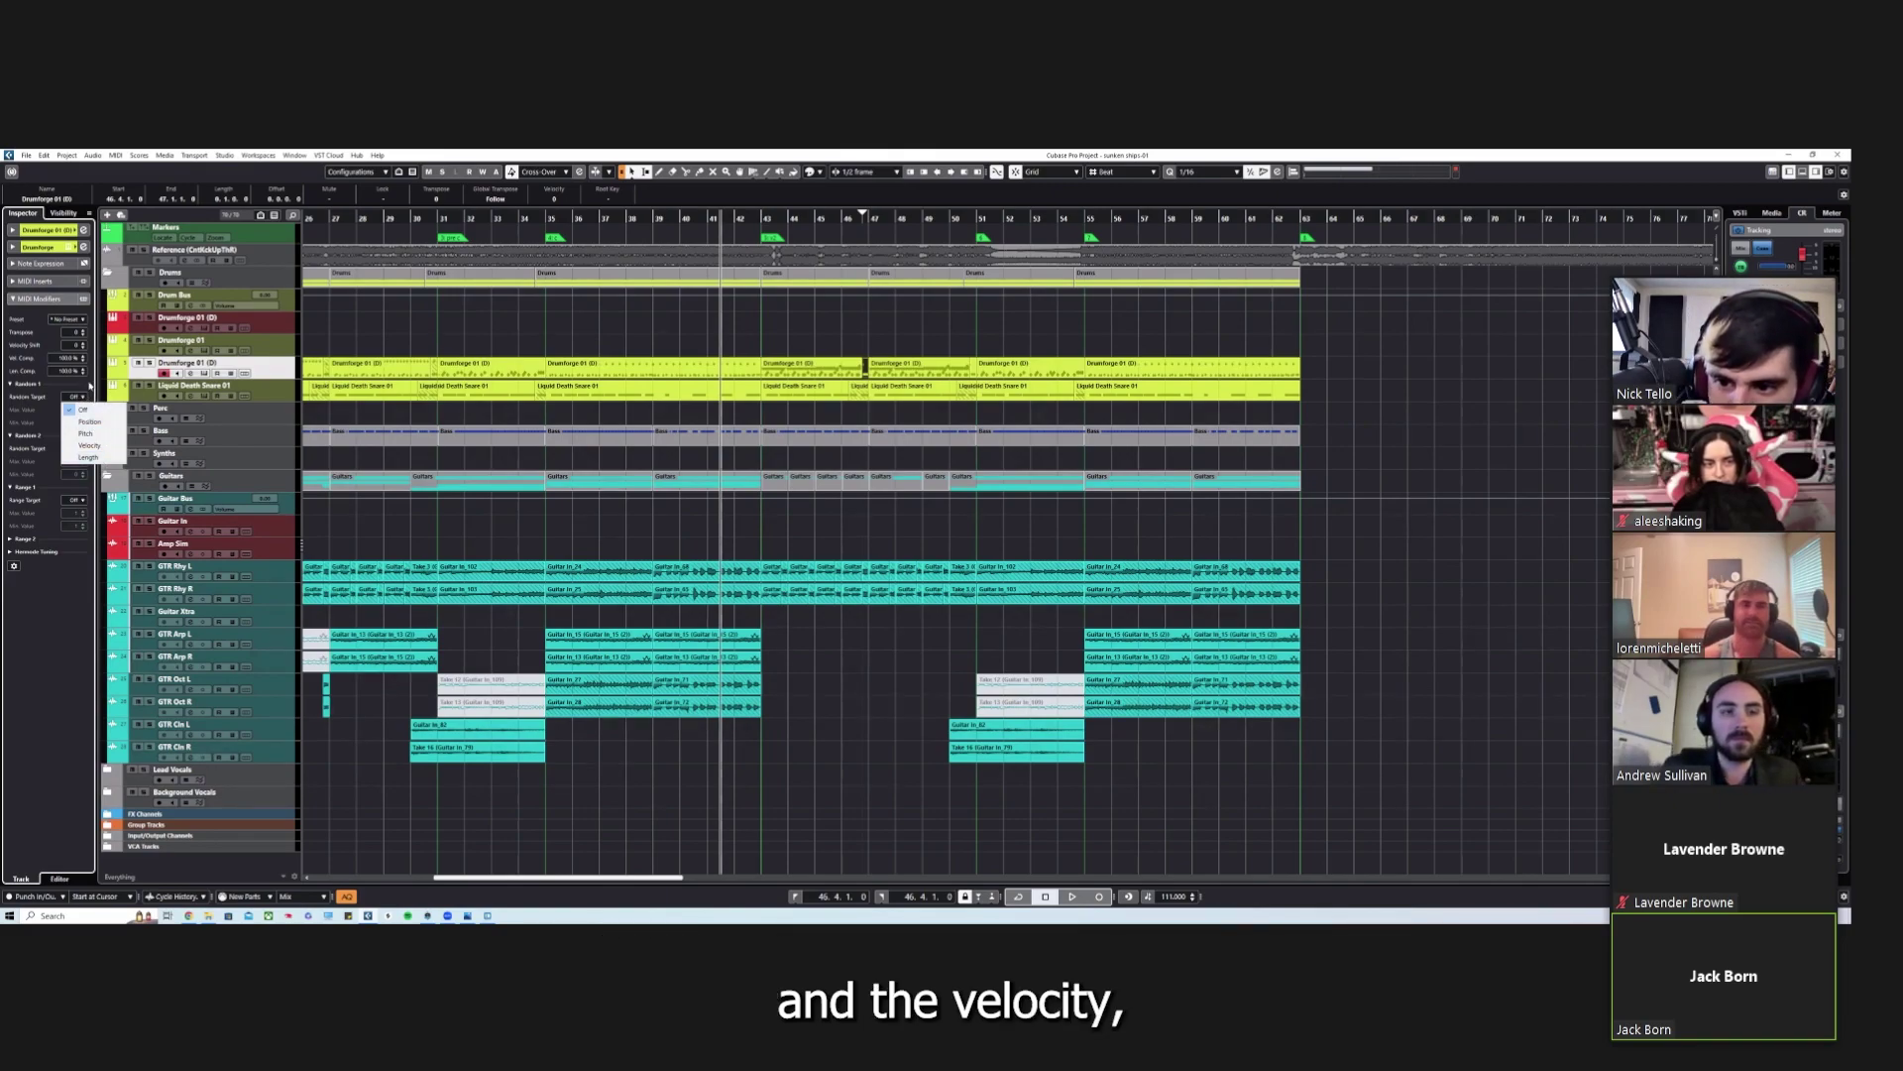
{"action": "left_click", "coordinate": [99, 389]}
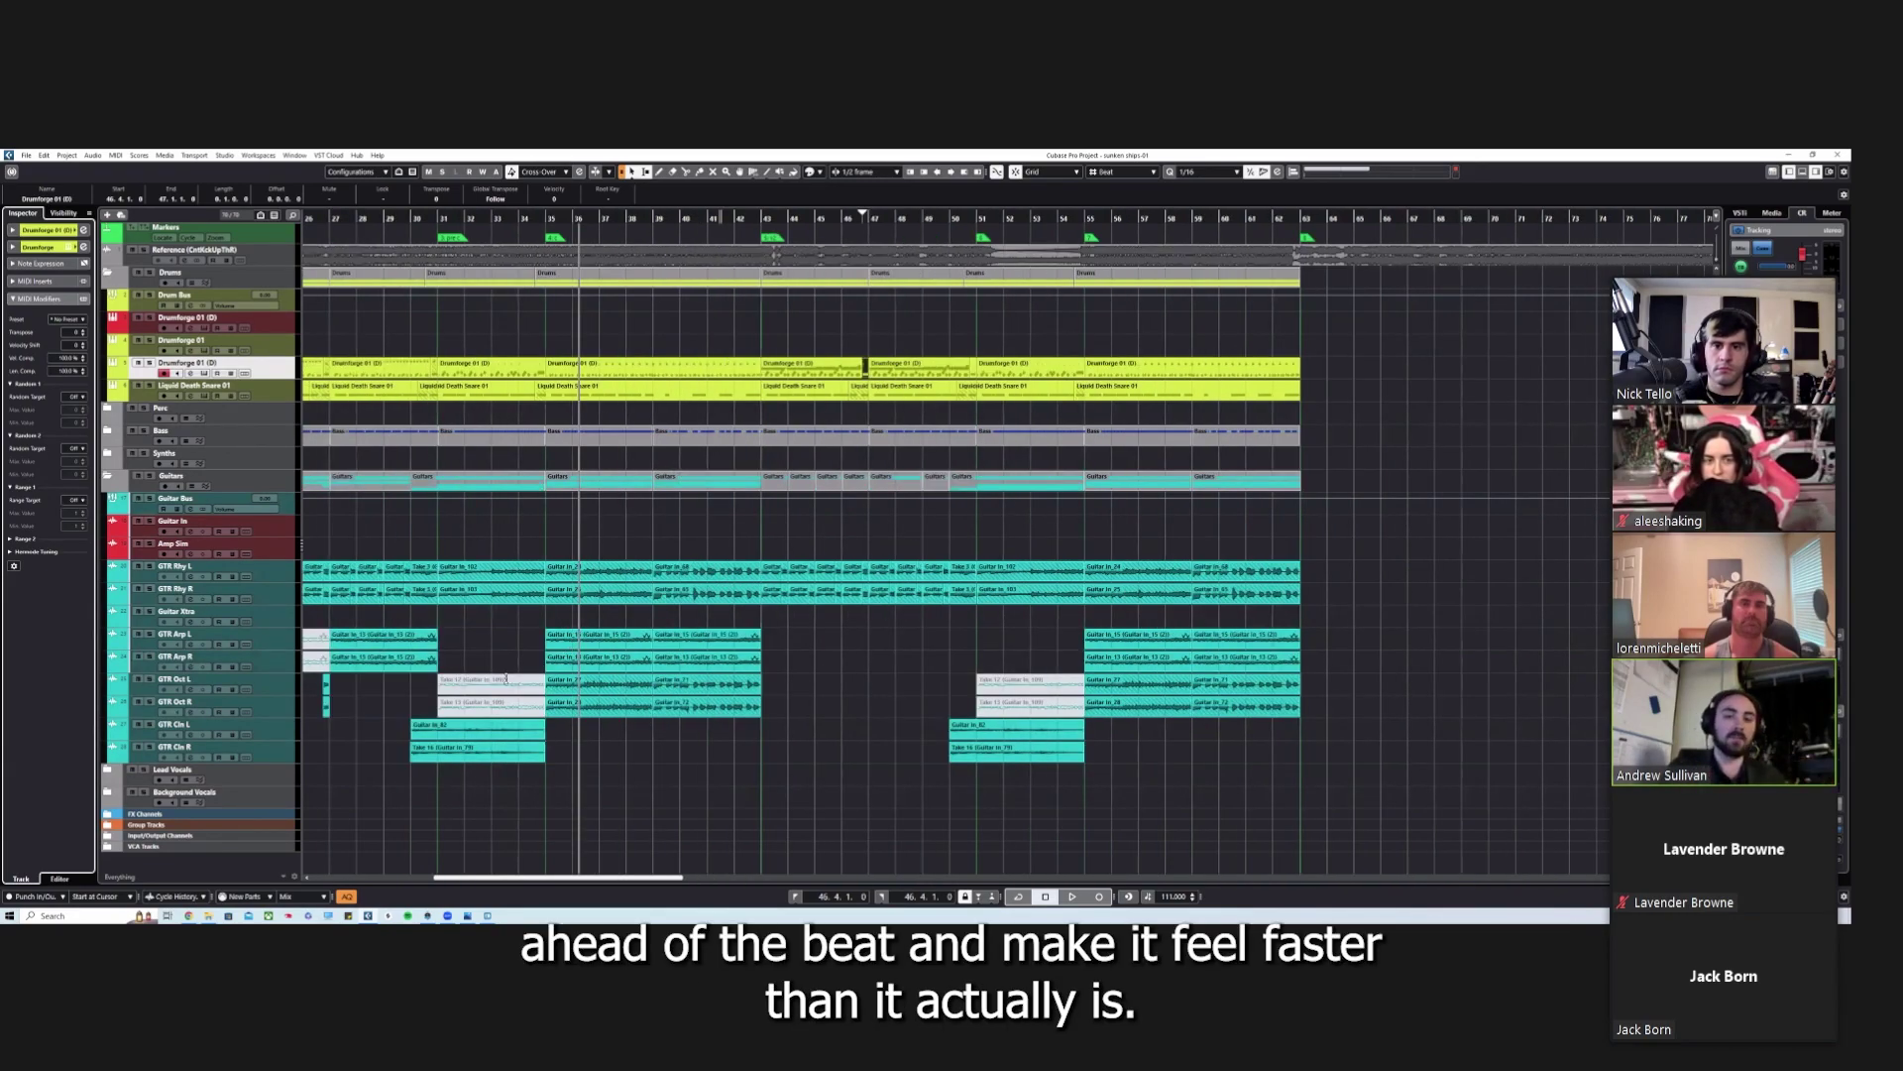
{"action": "scroll", "coordinate": [492, 696], "scroll_direction": "left", "scroll_amount": 5}
{"action": "scroll", "coordinate": [491, 697], "scroll_direction": "left", "scroll_amount": 3}
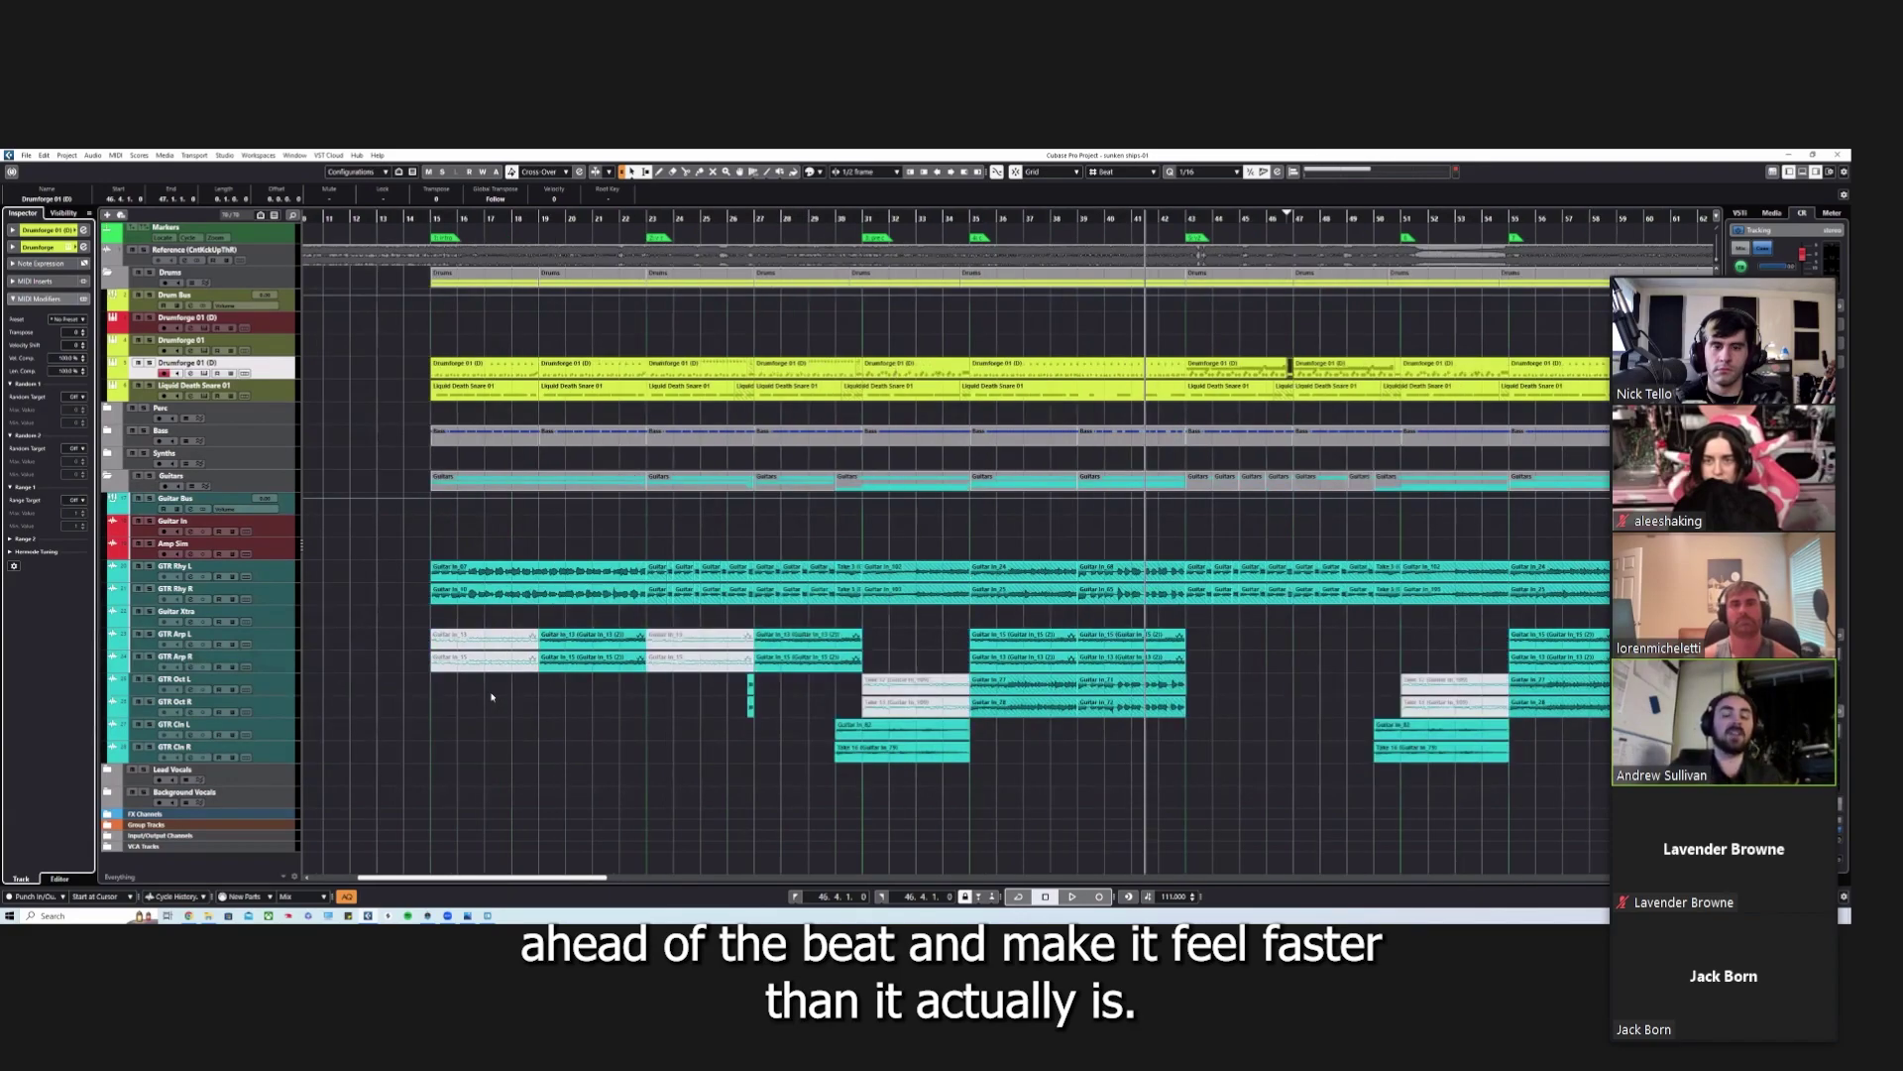
{"action": "left_click", "coordinate": [565, 687]}
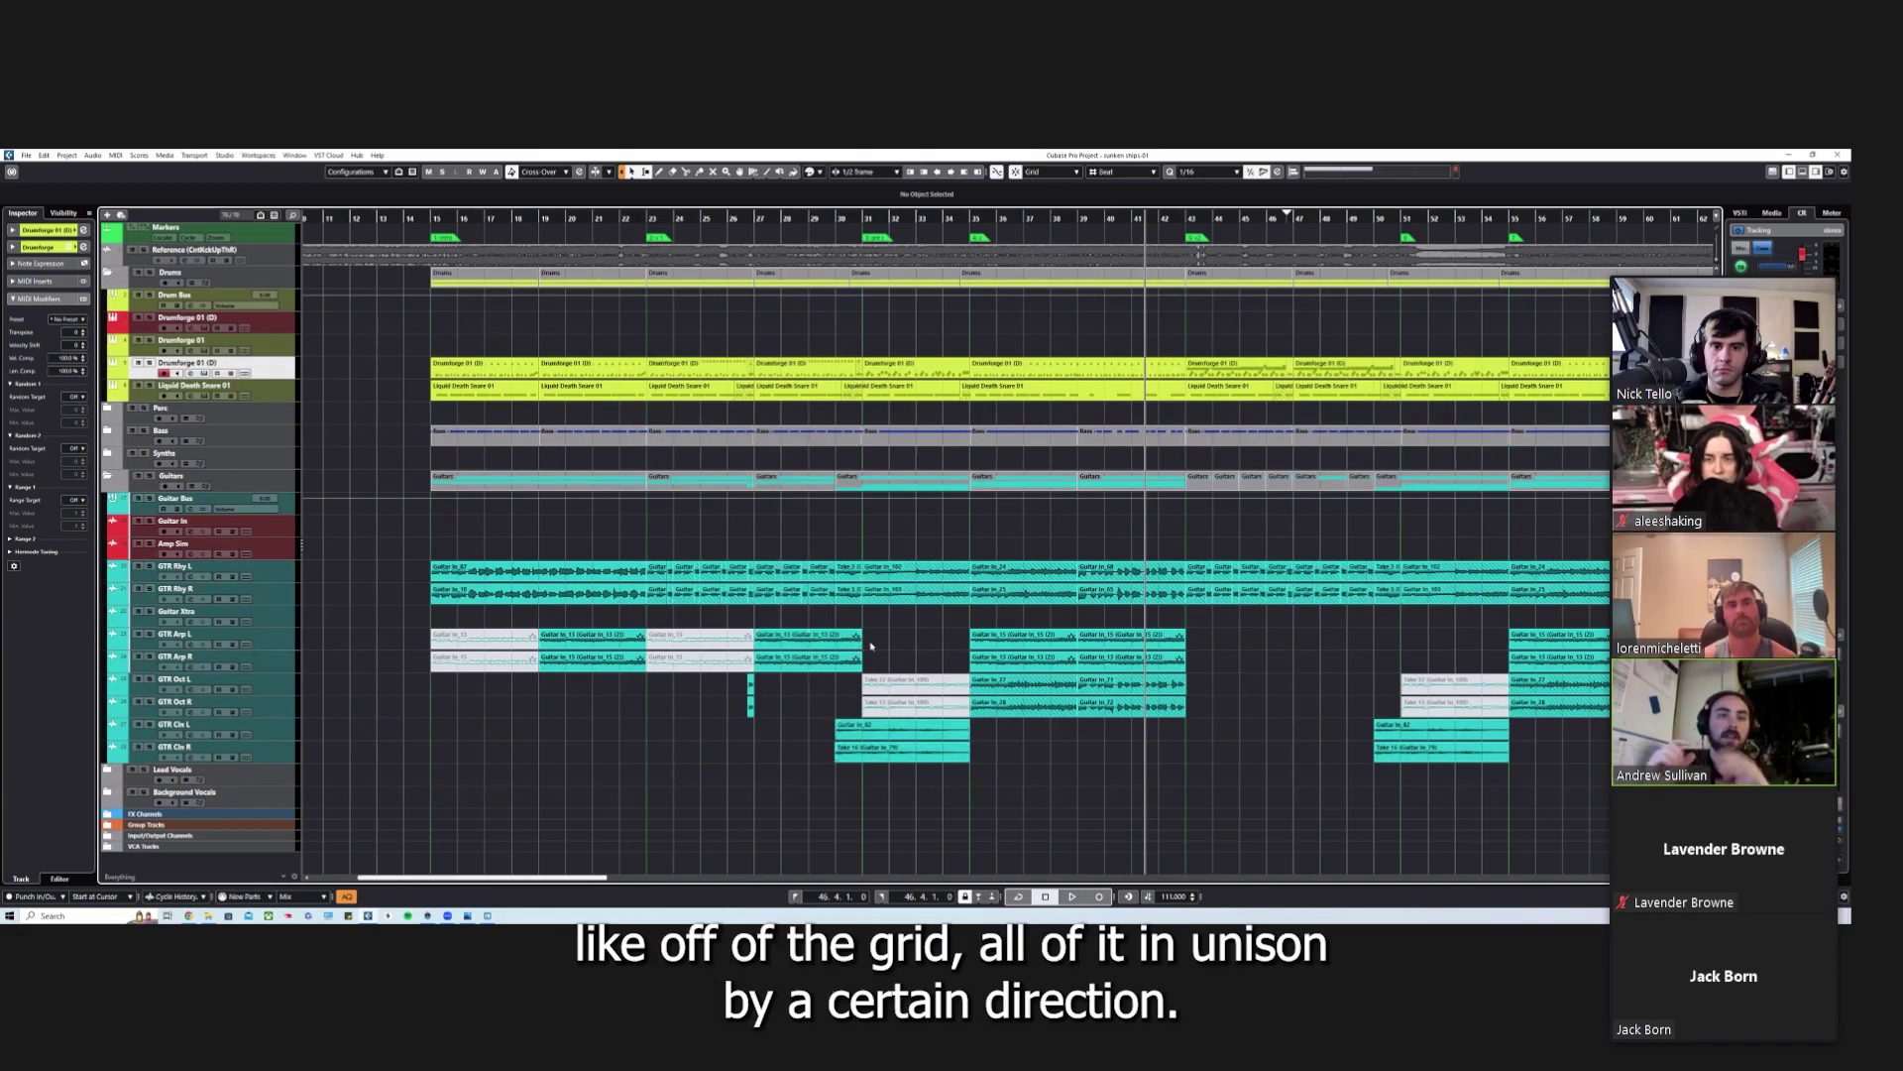
{"action": "scroll", "coordinate": [892, 634], "scroll_direction": "up", "scroll_amount": 1}
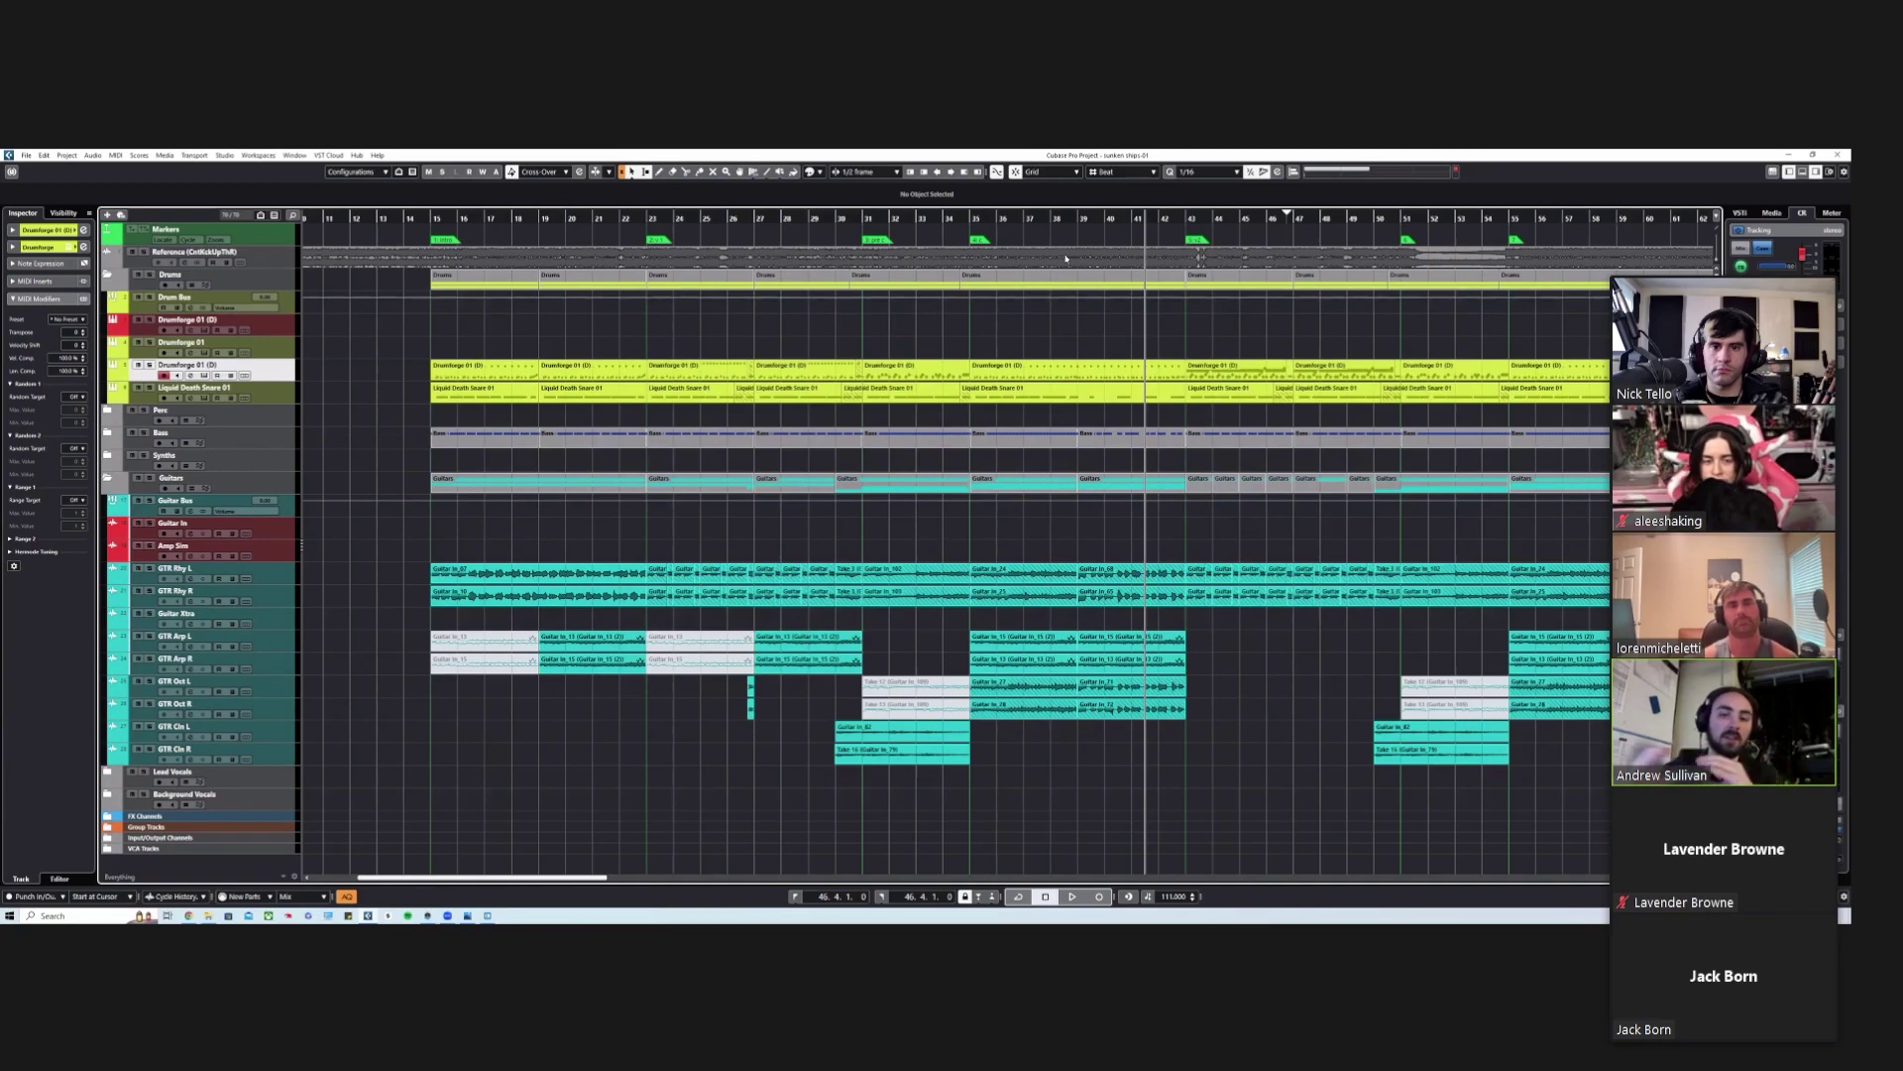
Step: Display the lanes of the Liquid Death Snare 01 track and move the short event just before bar 47 to Lane 2
{"action": "left_click", "coordinate": [1034, 212]}
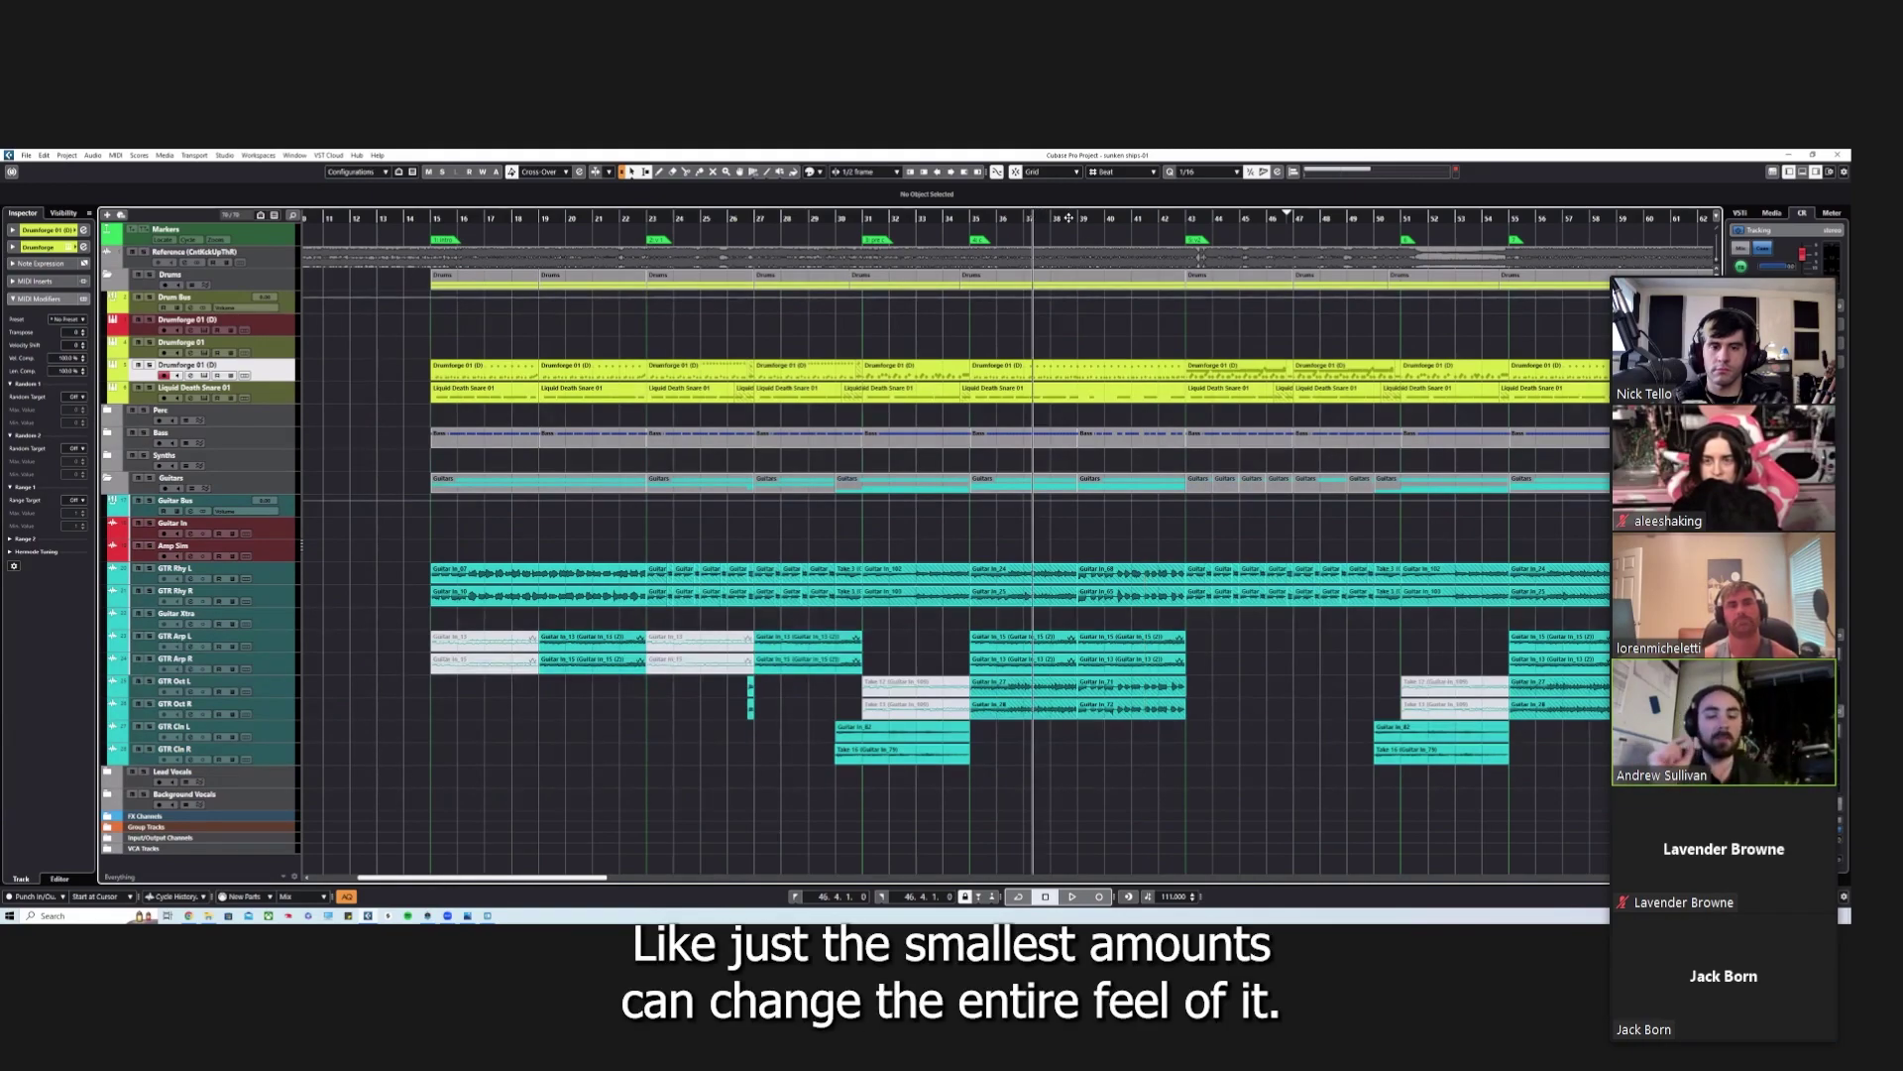
{"action": "key", "text": "g"}
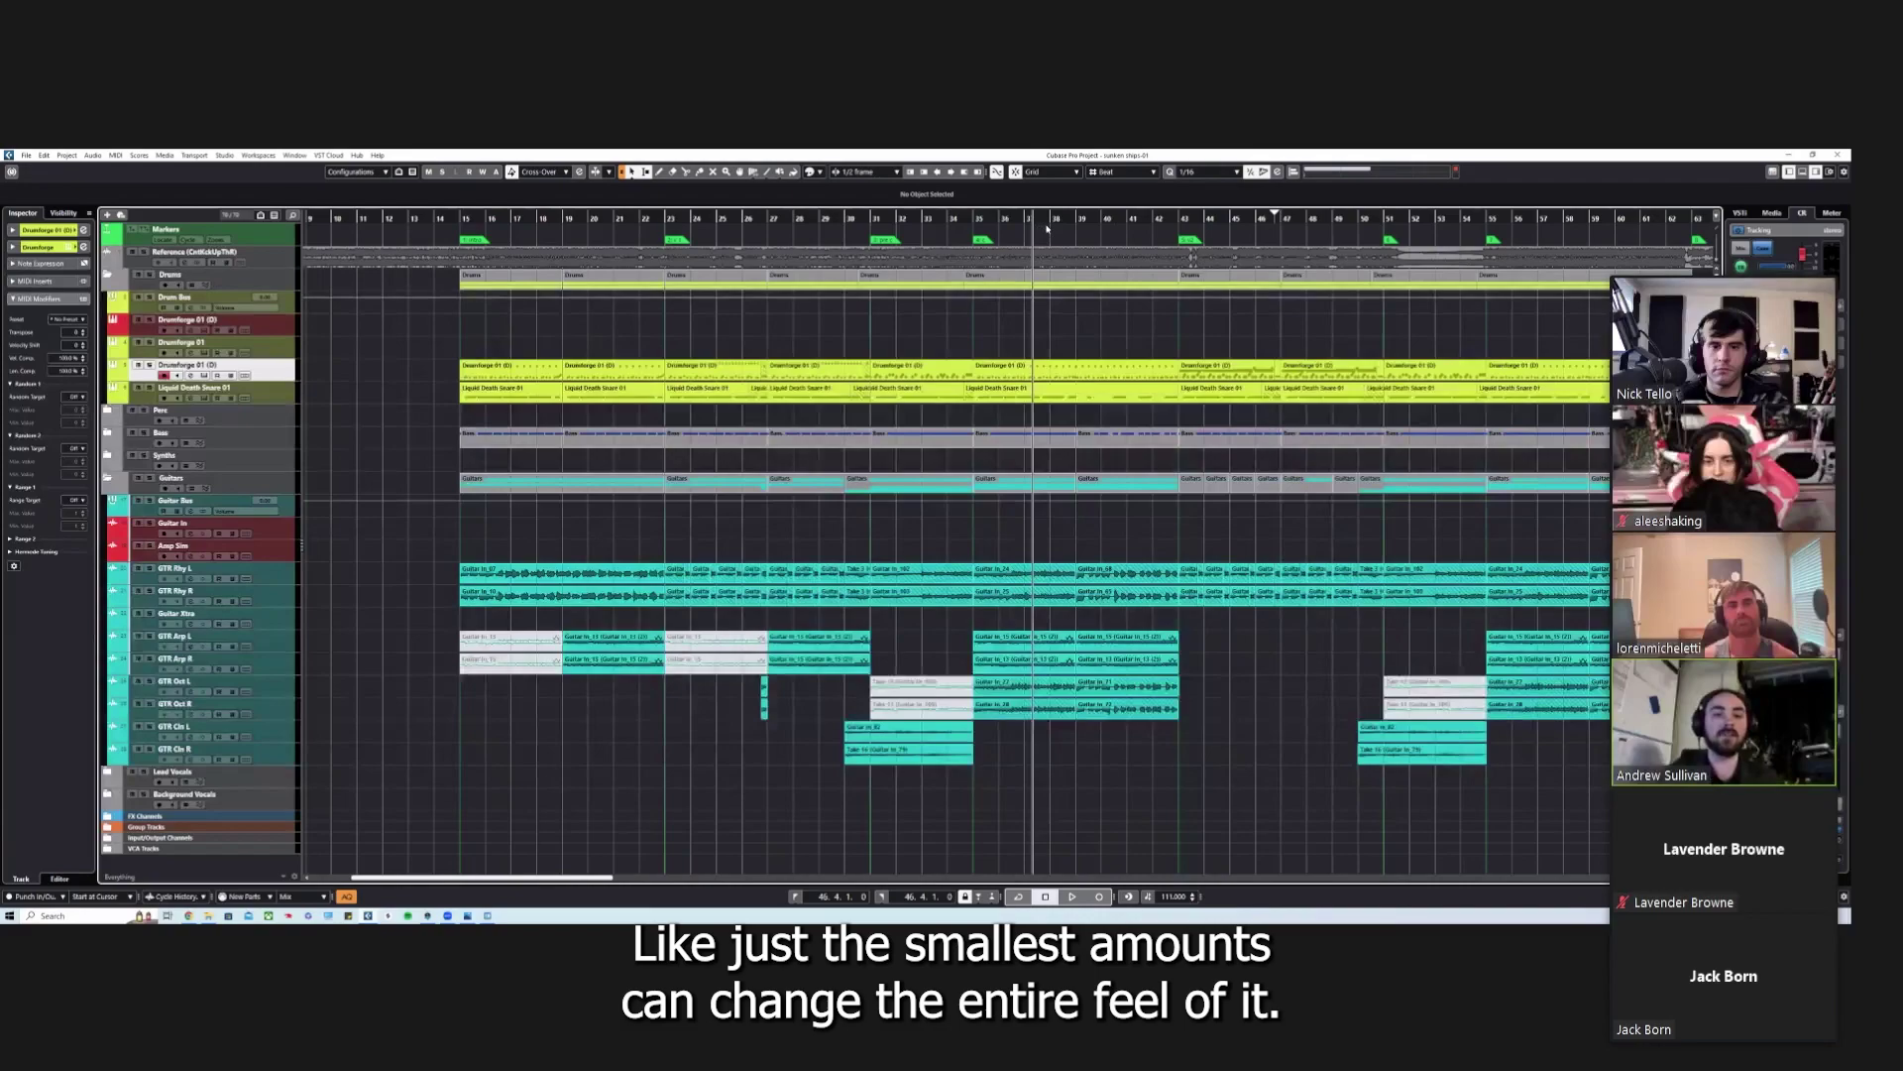
{"action": "key", "text": "g"}
{"action": "key", "text": "g"}
{"action": "key", "text": "g"}
{"action": "key", "text": "h"}
{"action": "left_click", "coordinate": [777, 401]}
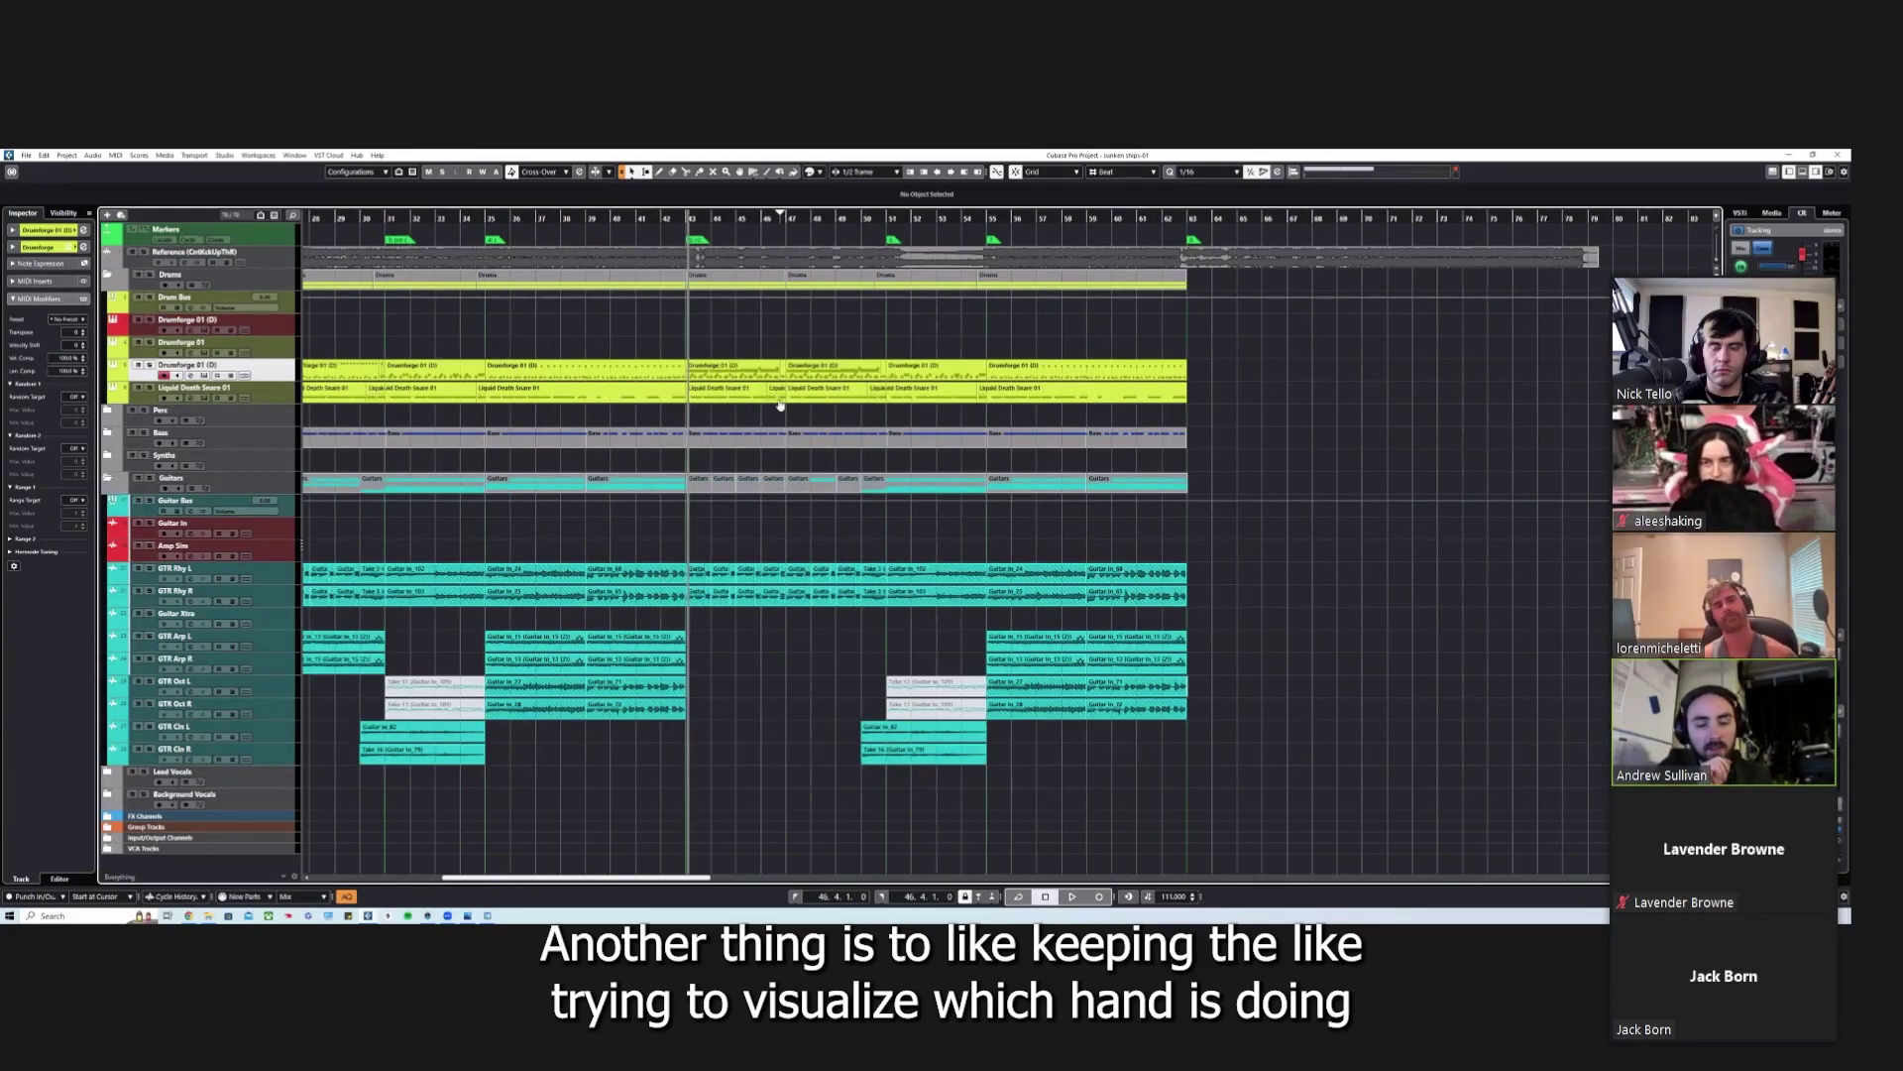
{"action": "key", "text": "h"}
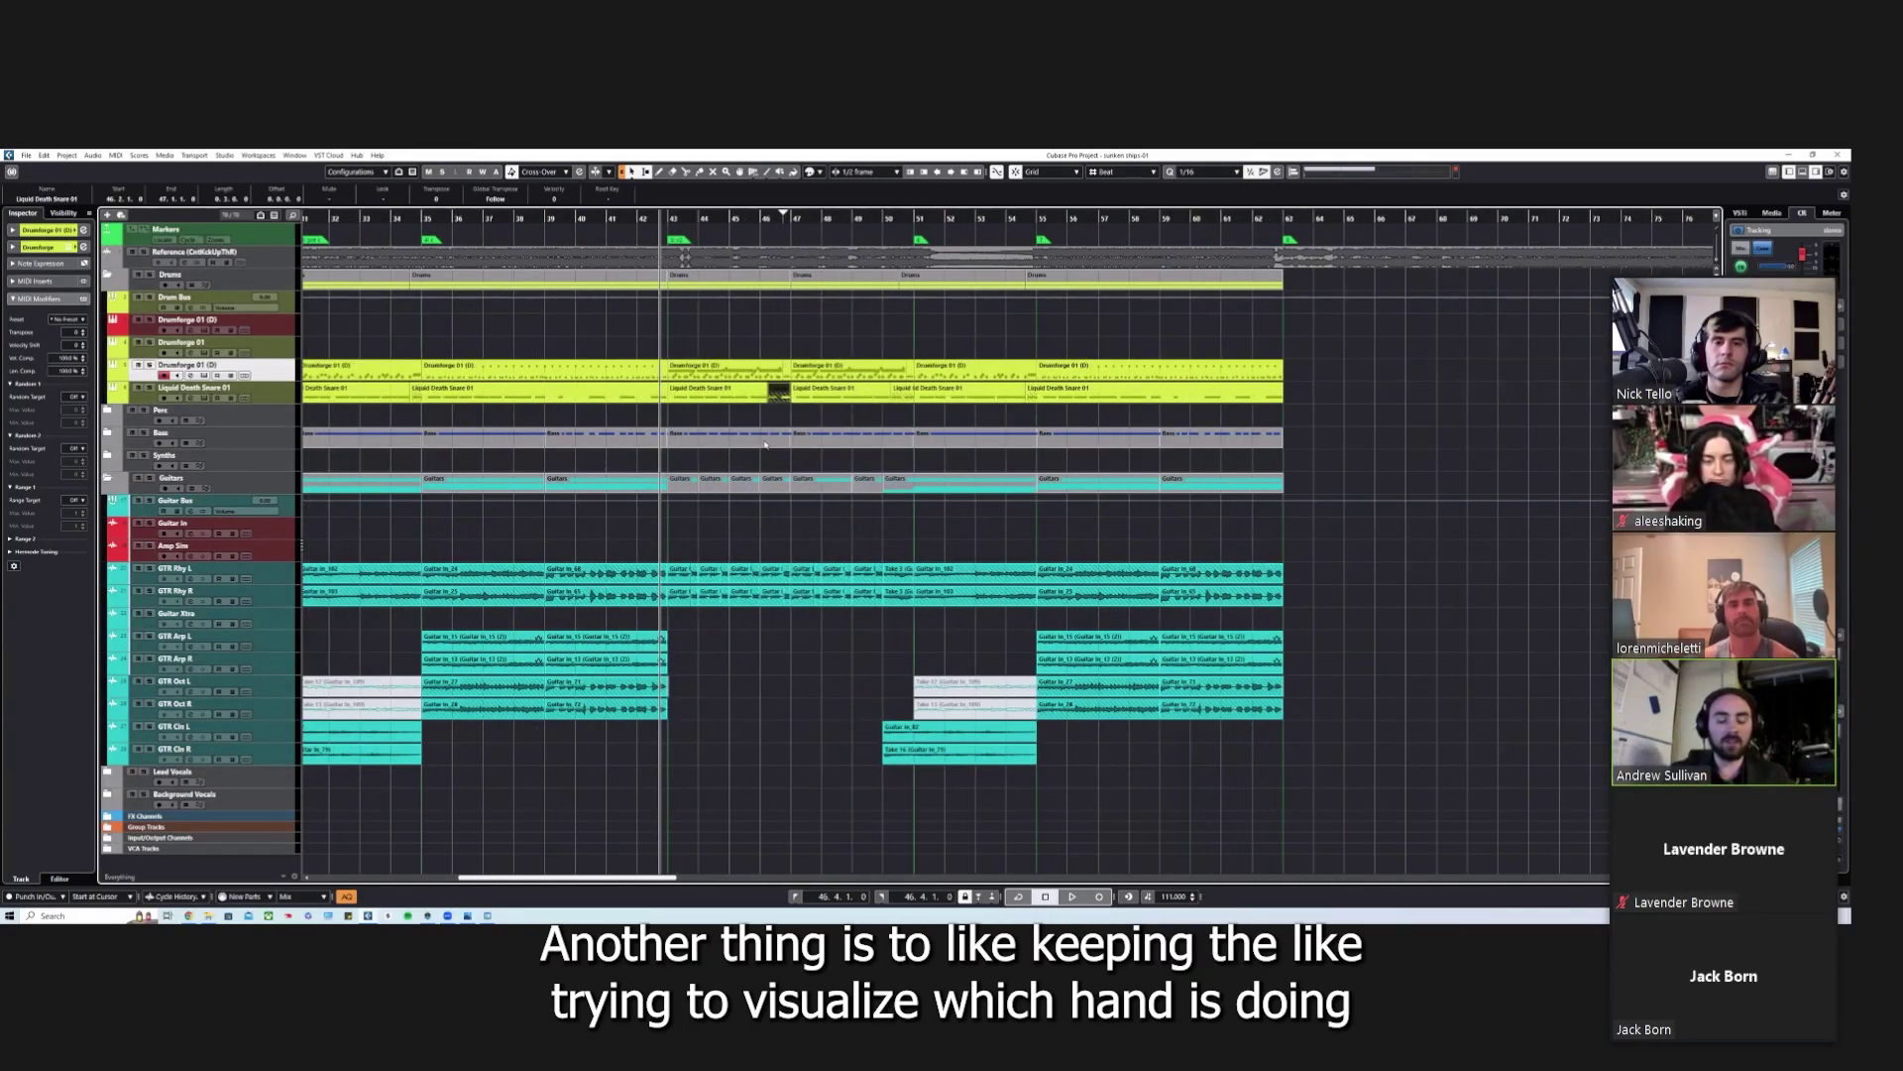
{"action": "key", "text": "shift+l"}
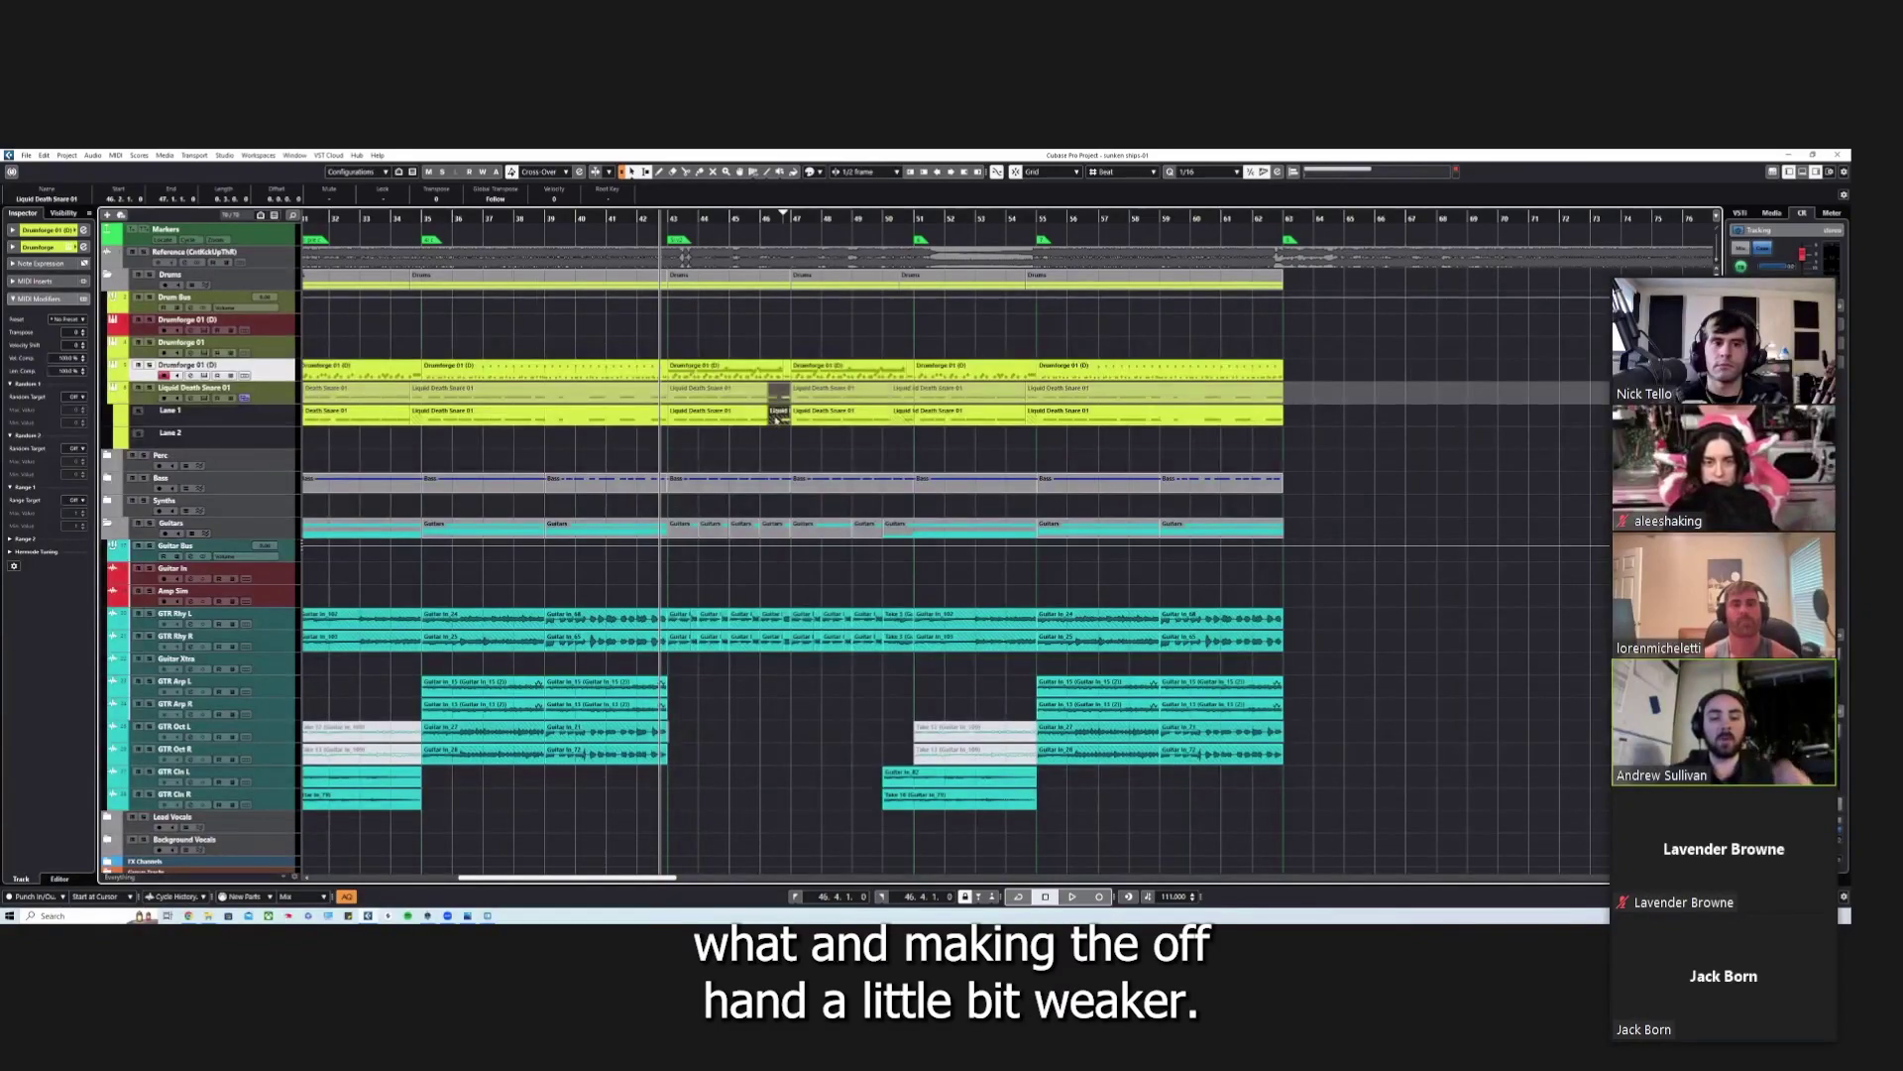
{"action": "left_click_drag", "start_coordinate": [780, 413], "coordinate": [779, 436]}
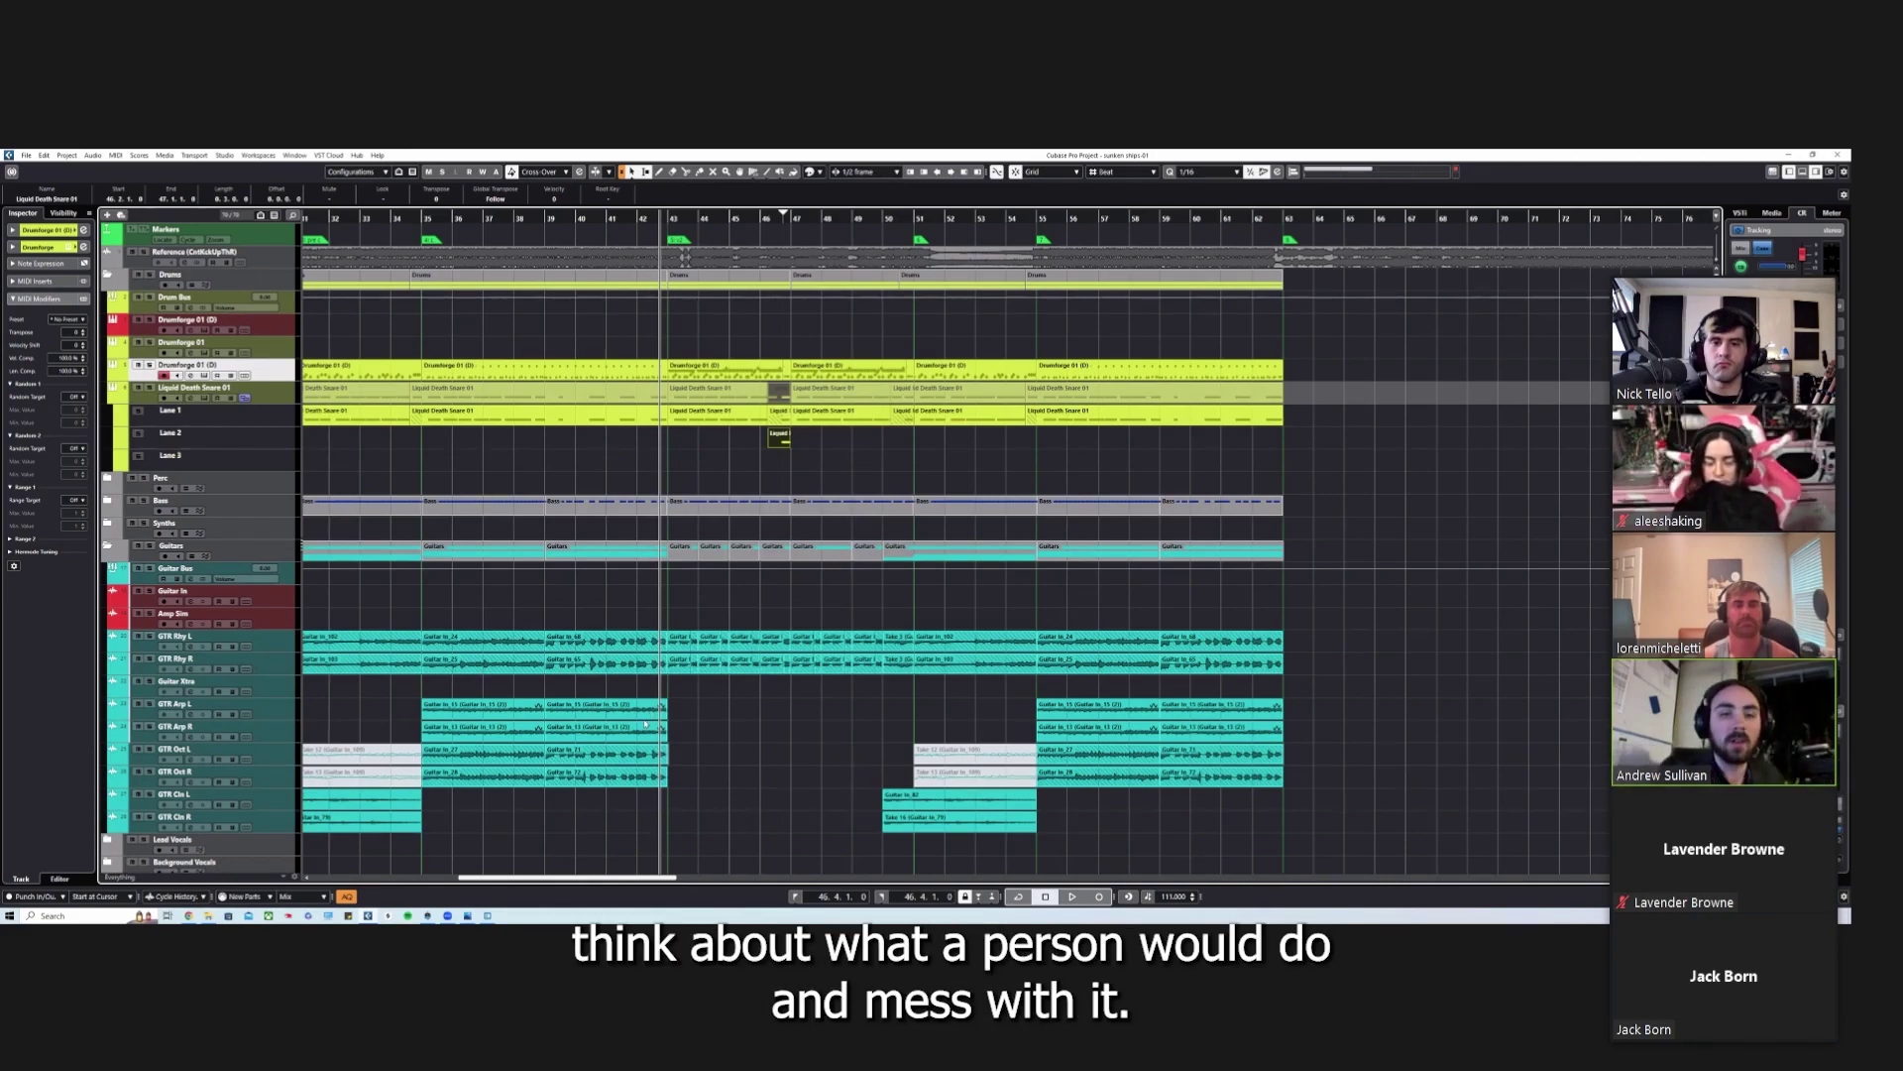
Step: Open the Drumforge 01 (D) event starting at bar 43 in the drum editor
{"action": "scroll", "coordinate": [599, 602], "scroll_direction": "up", "scroll_amount": 2}
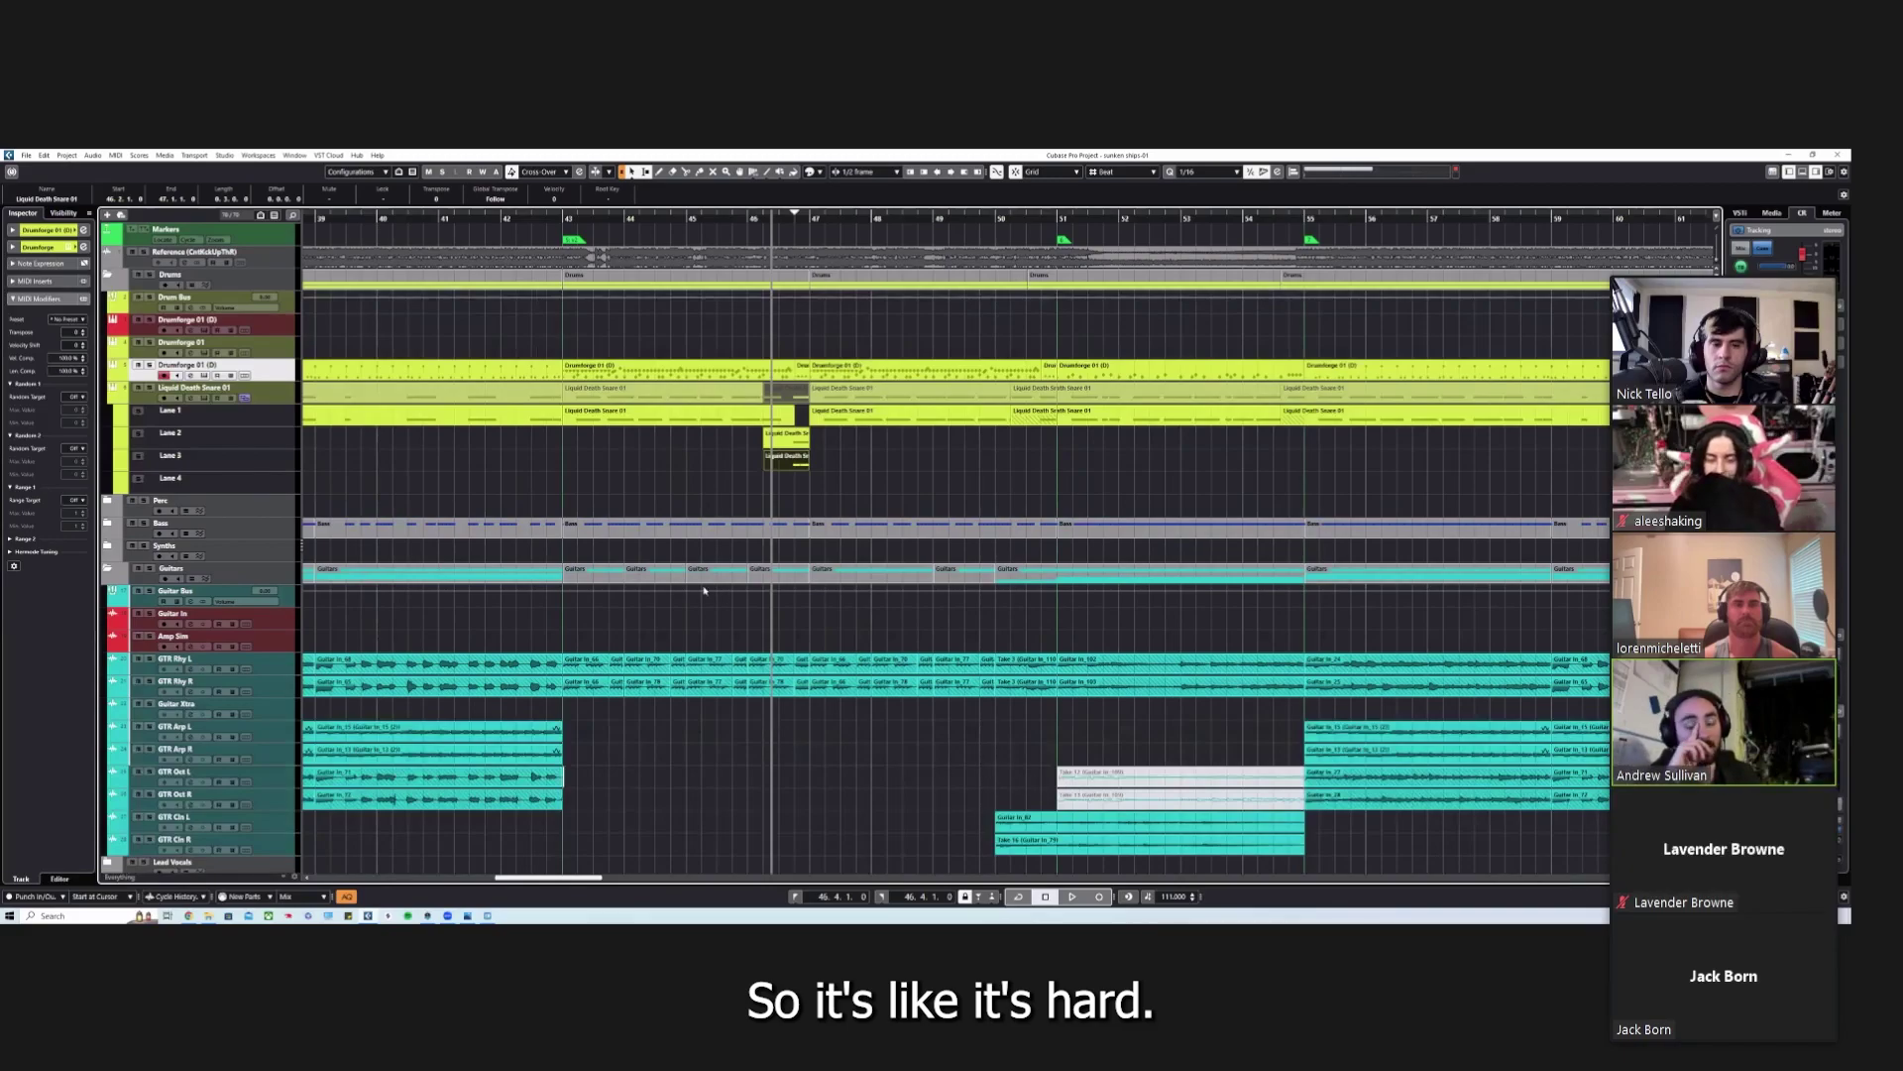
{"action": "double_click", "coordinate": [650, 369]}
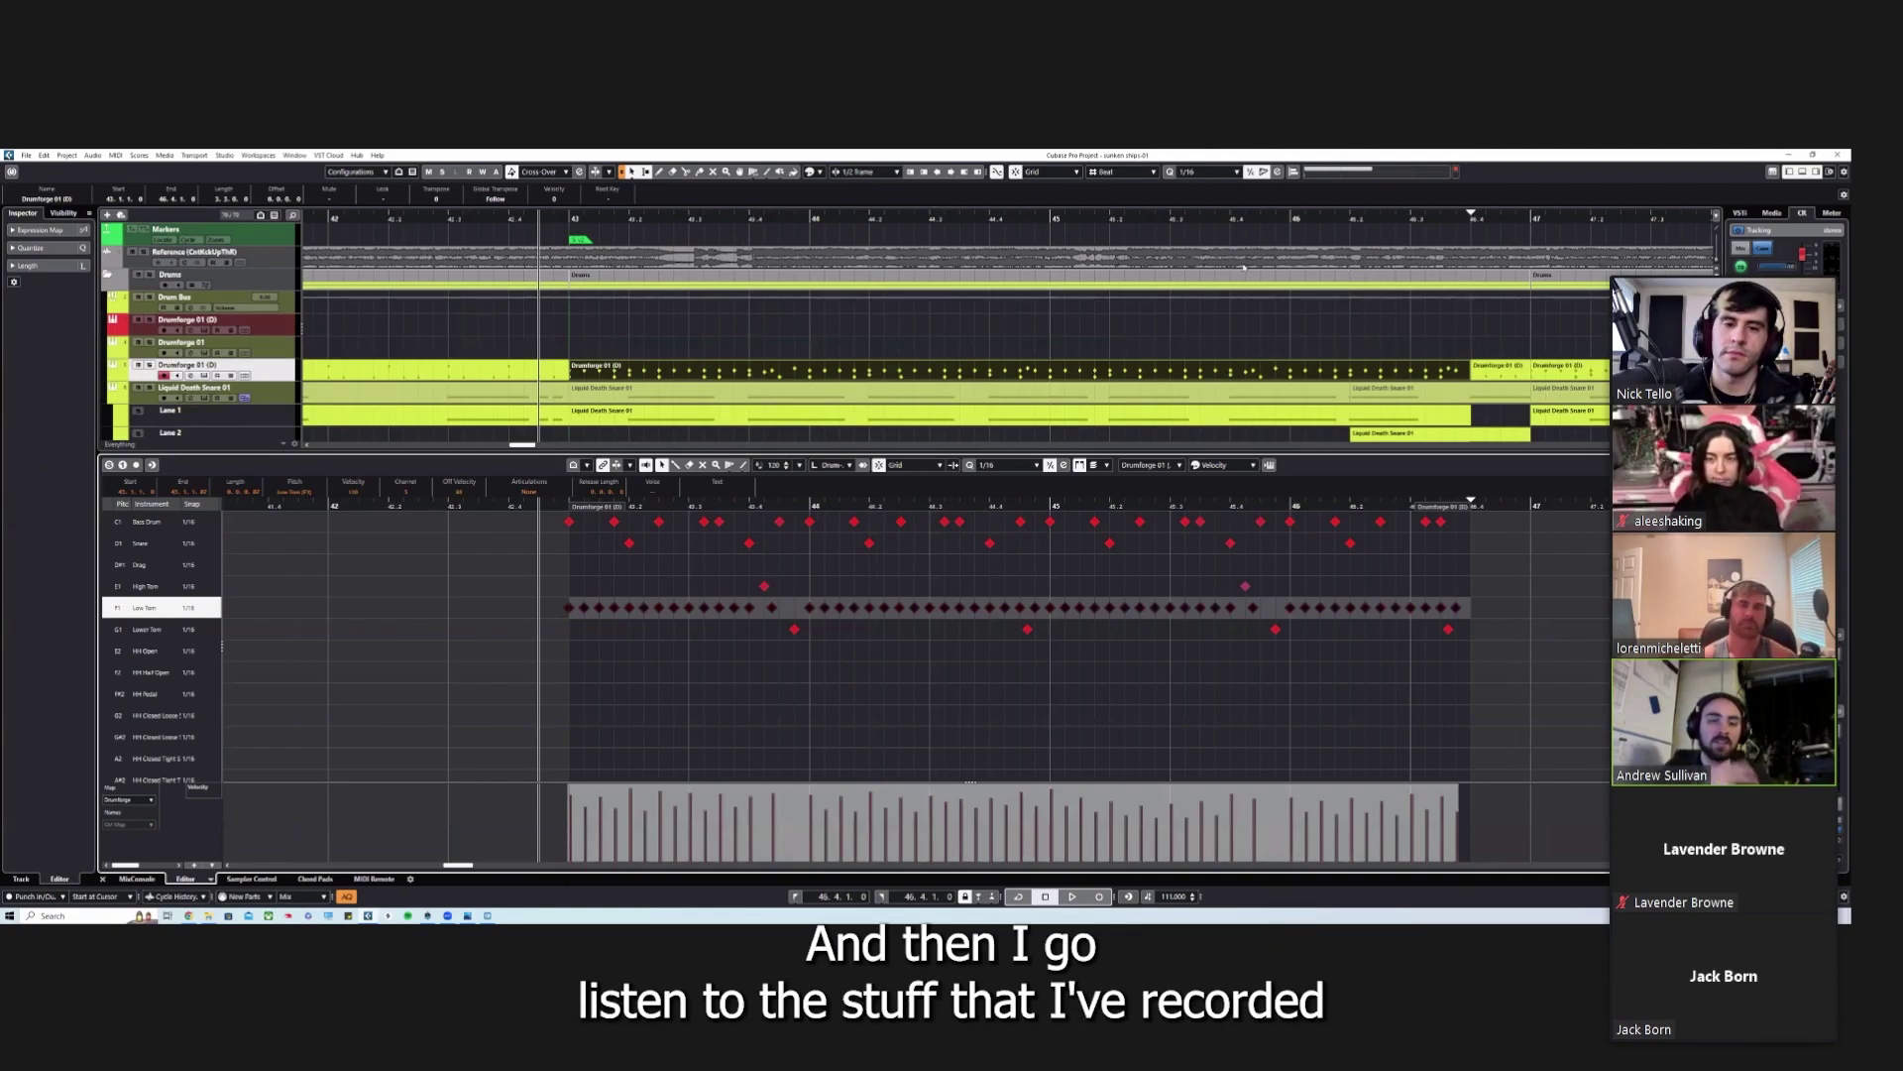
{"action": "left_click", "coordinate": [1194, 370]}
Step: Examine the tom notes and their velocities across bars 43 to 46 in the drum editor
{"action": "key", "text": "g"}
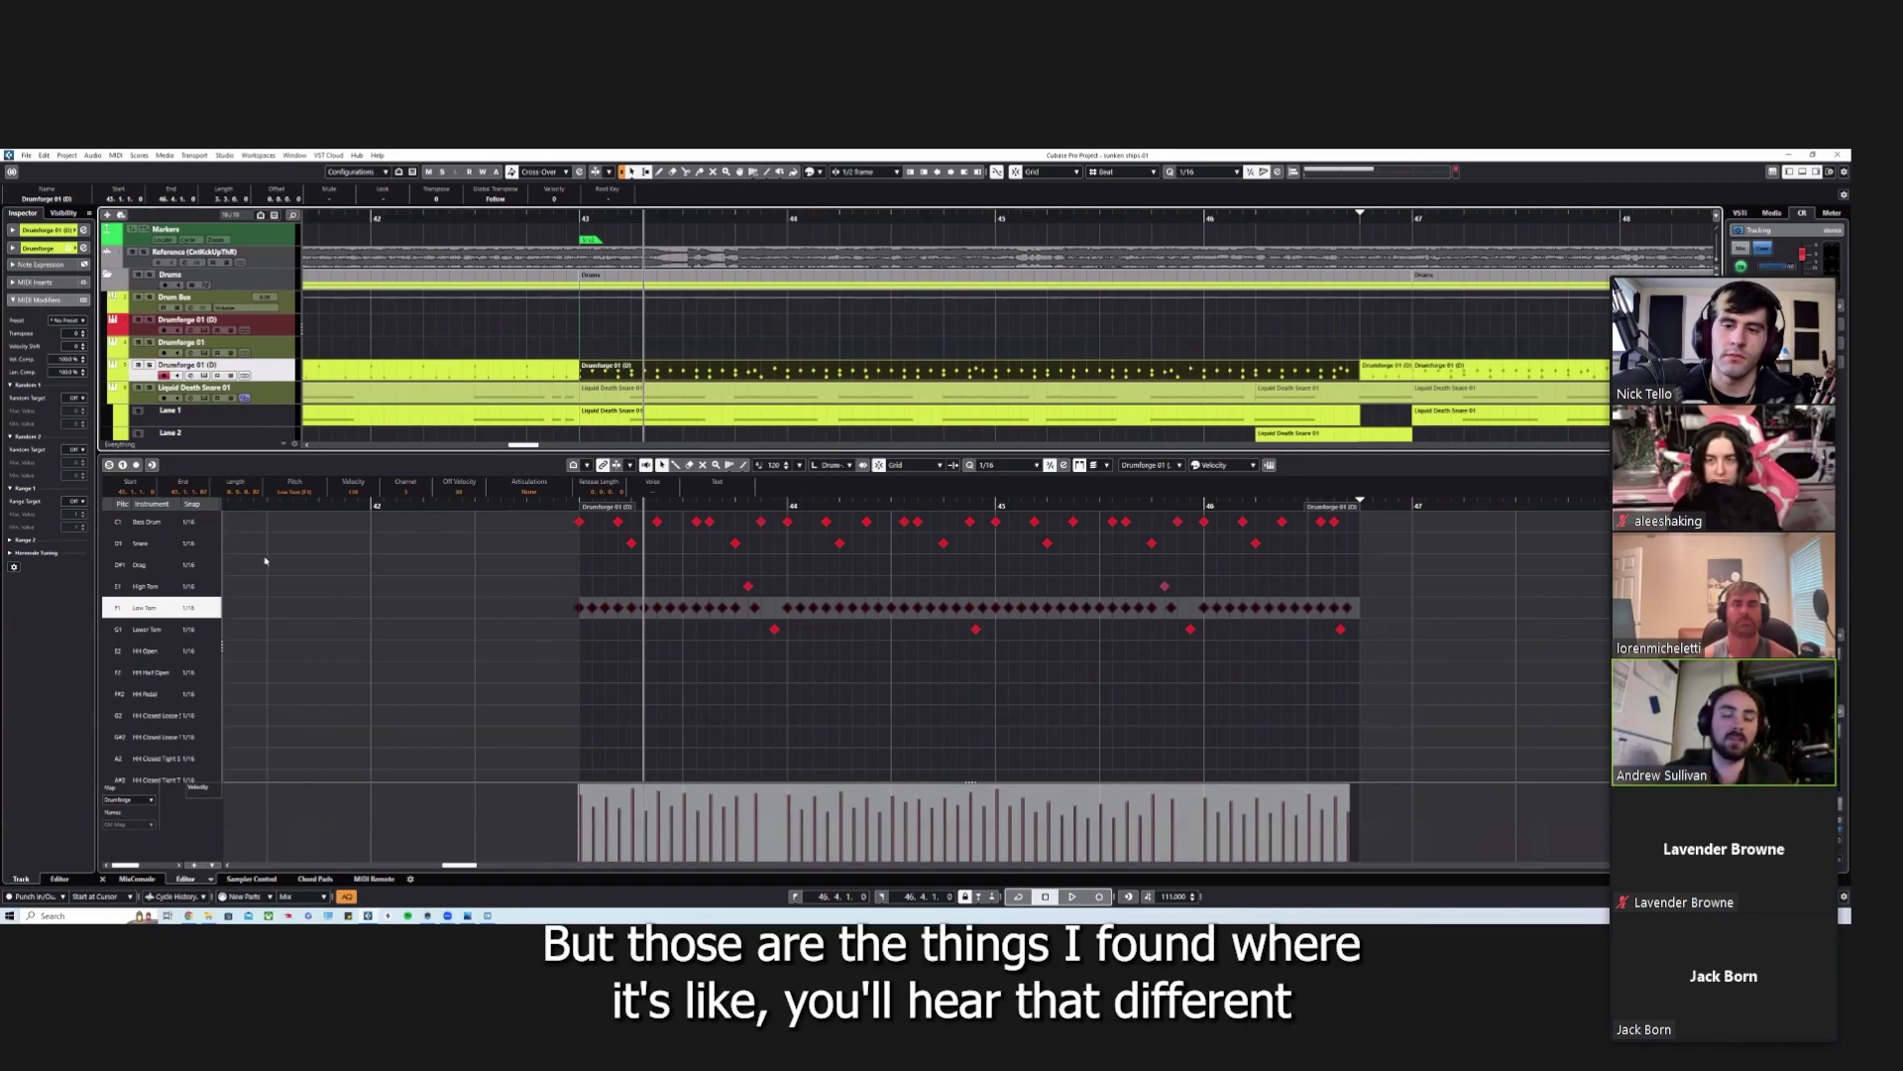
{"action": "key", "text": "g"}
{"action": "key", "text": "g"}
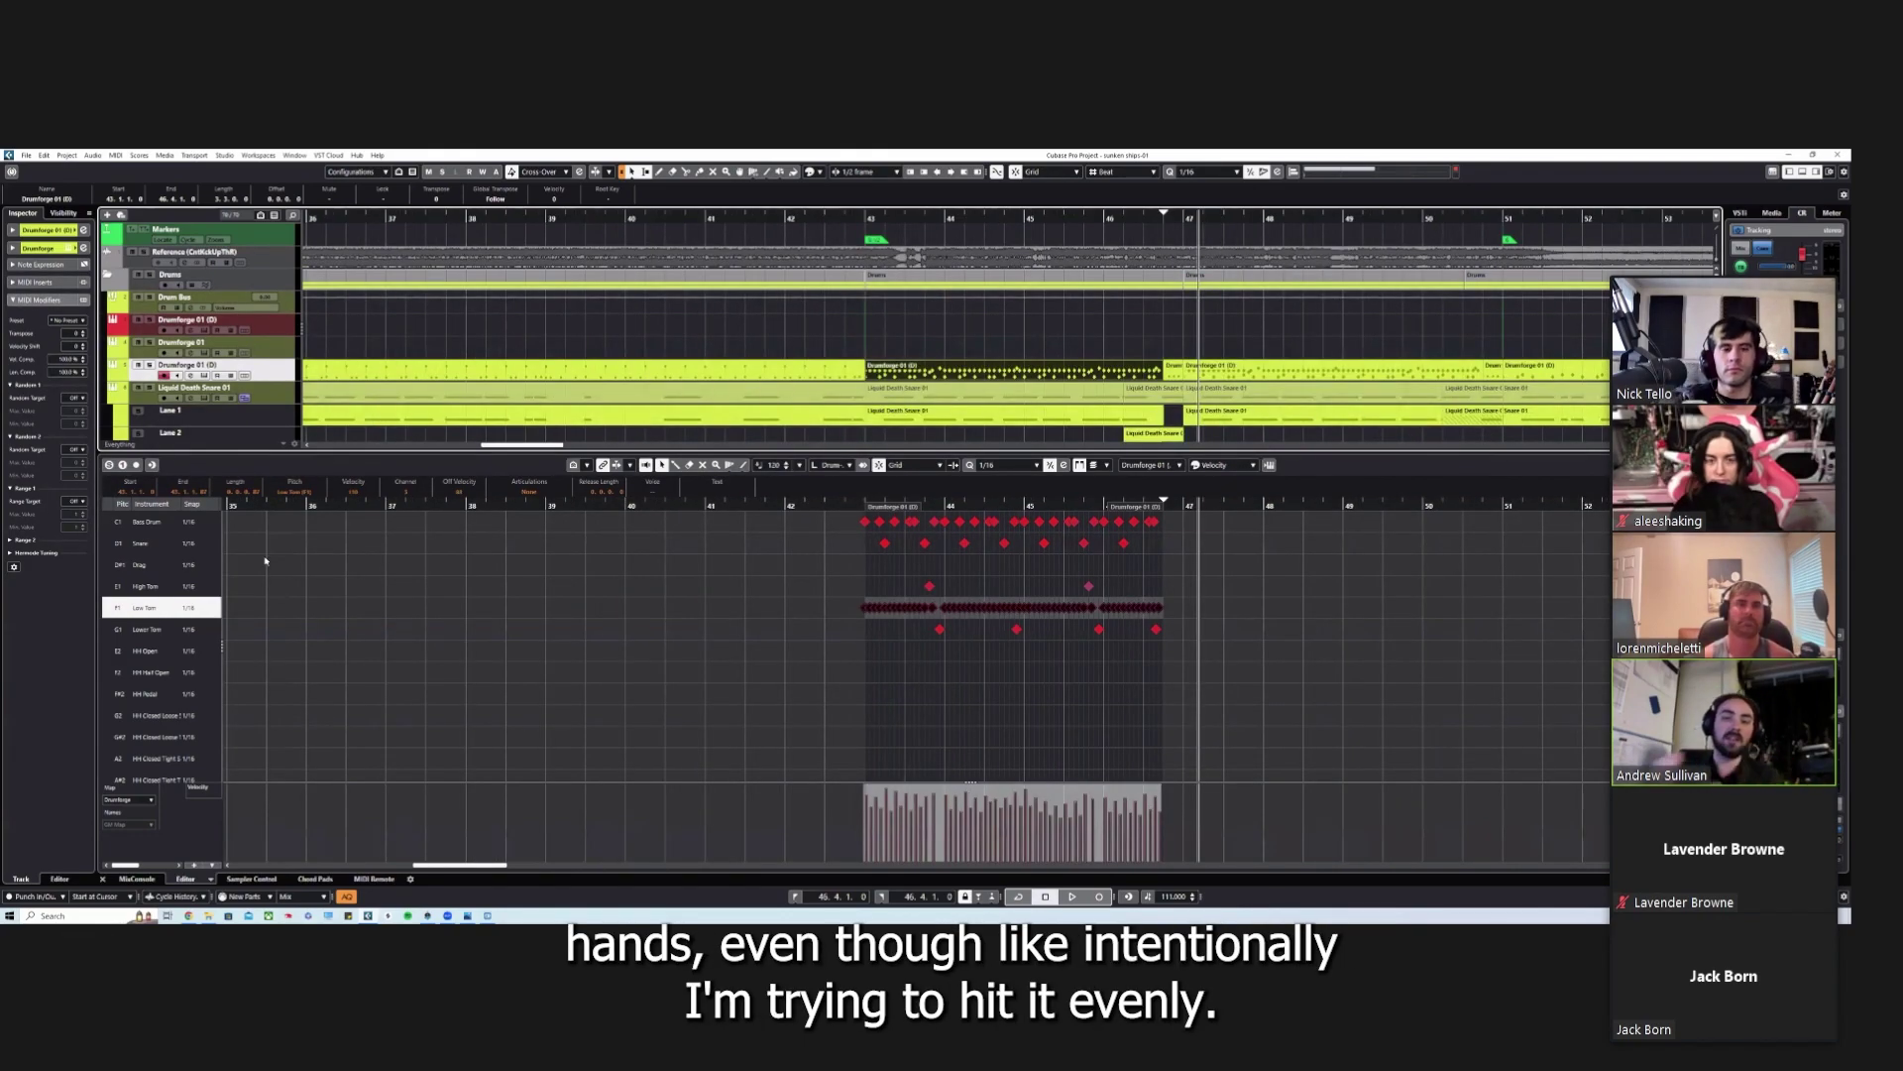
{"action": "key", "text": "h"}
{"action": "key", "text": "h"}
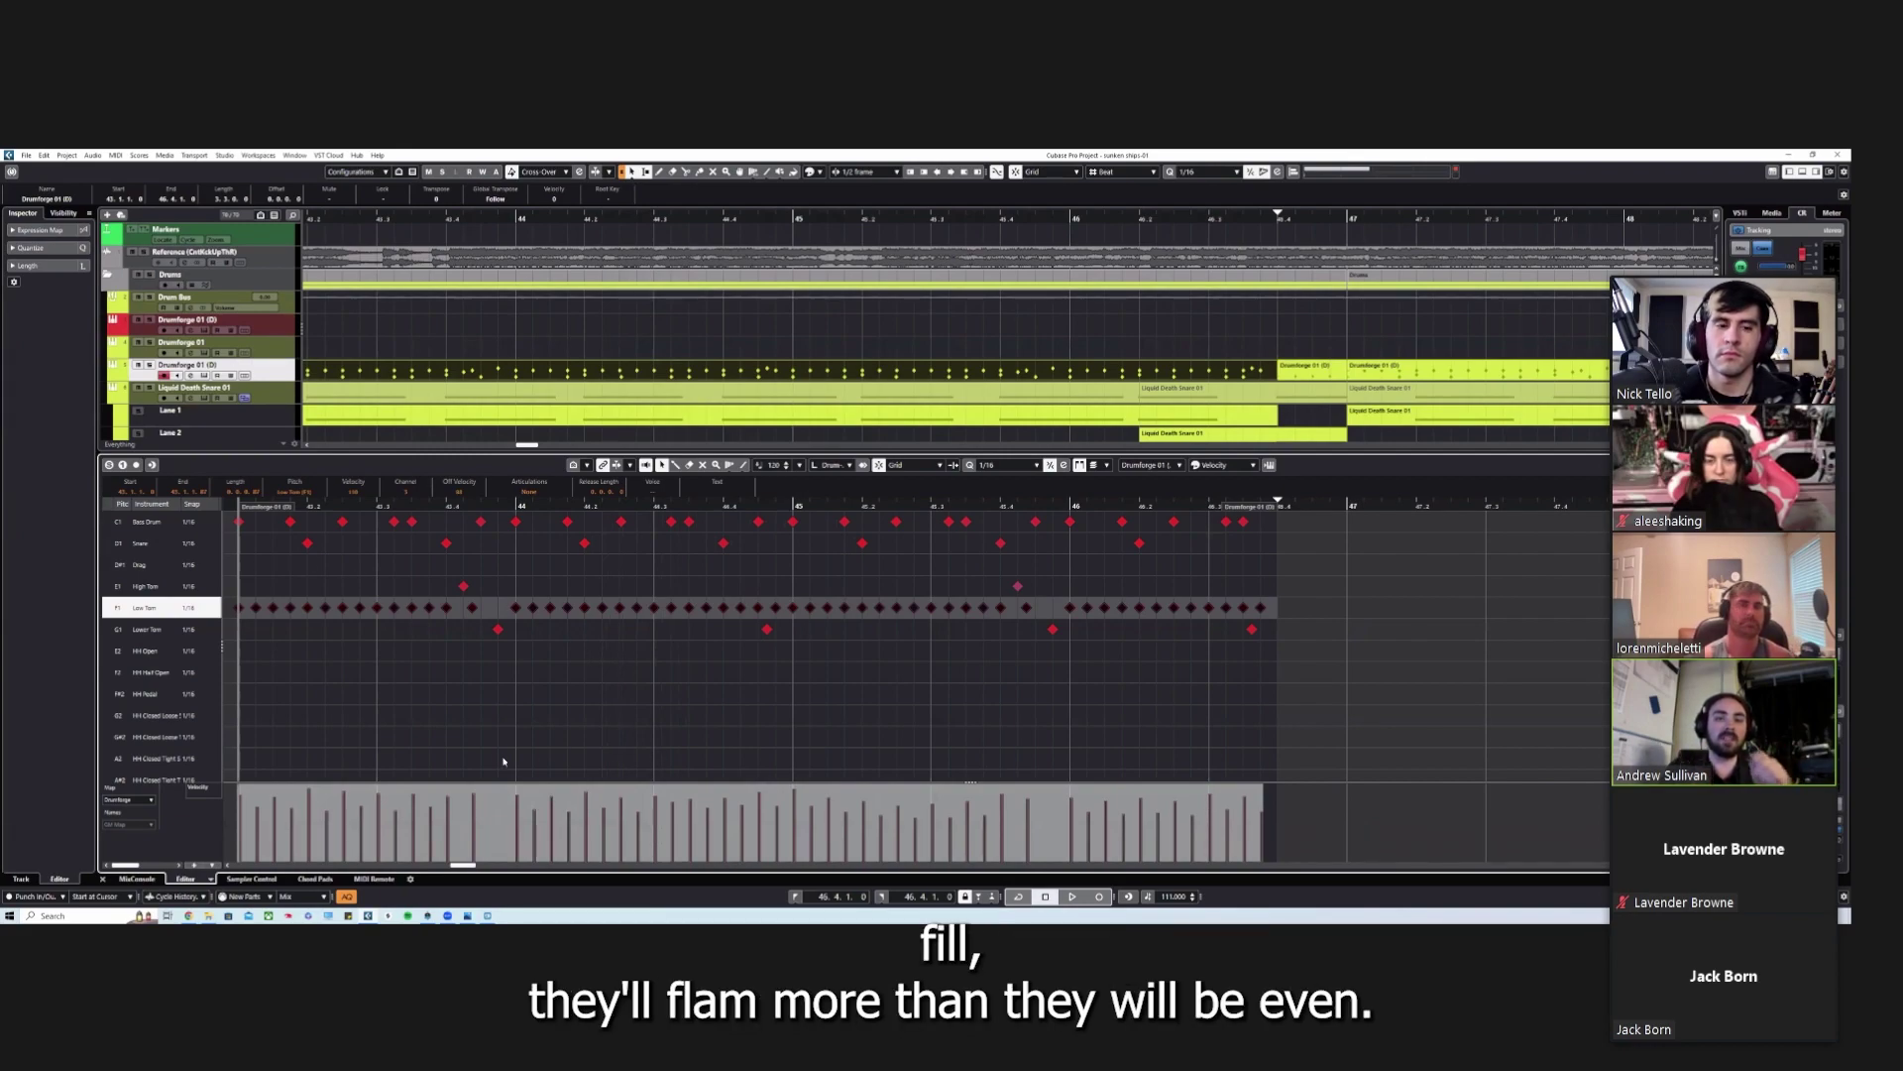
{"action": "left_click", "coordinate": [705, 503]}
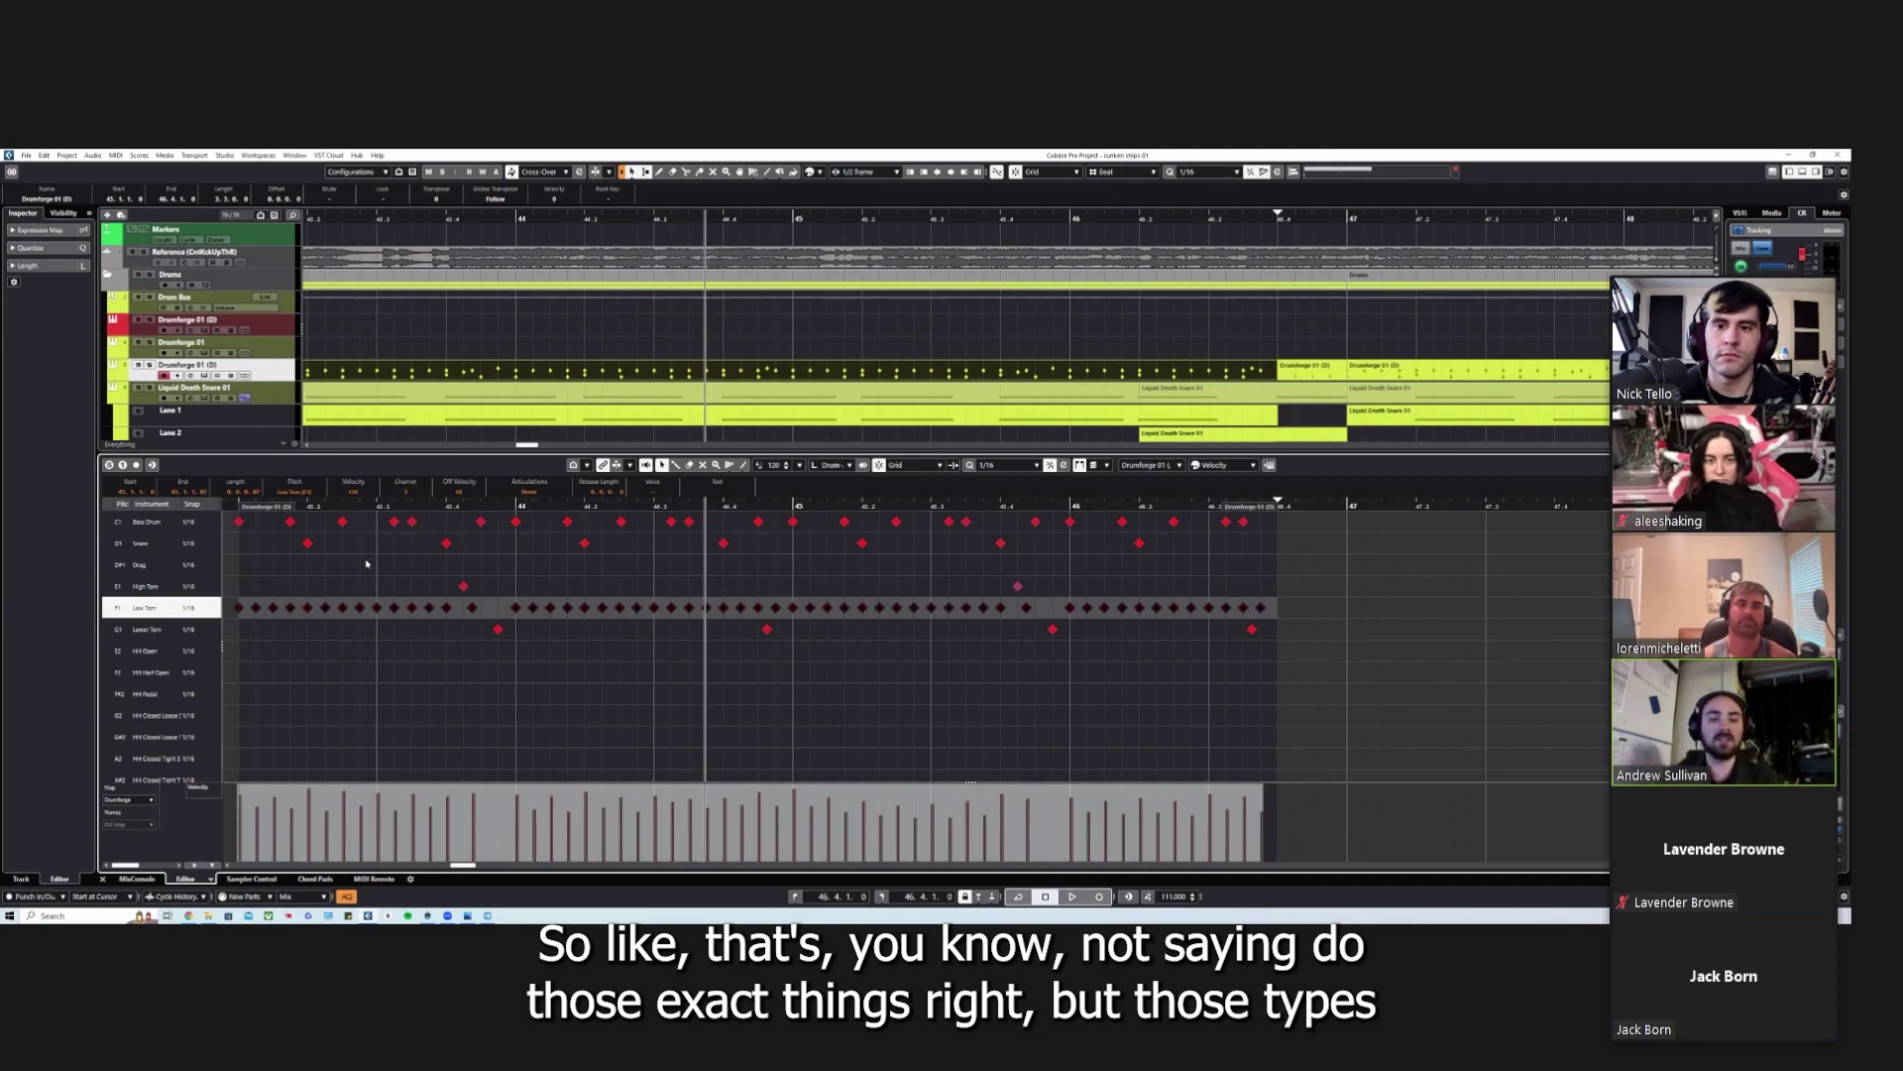
{"action": "key", "text": "g"}
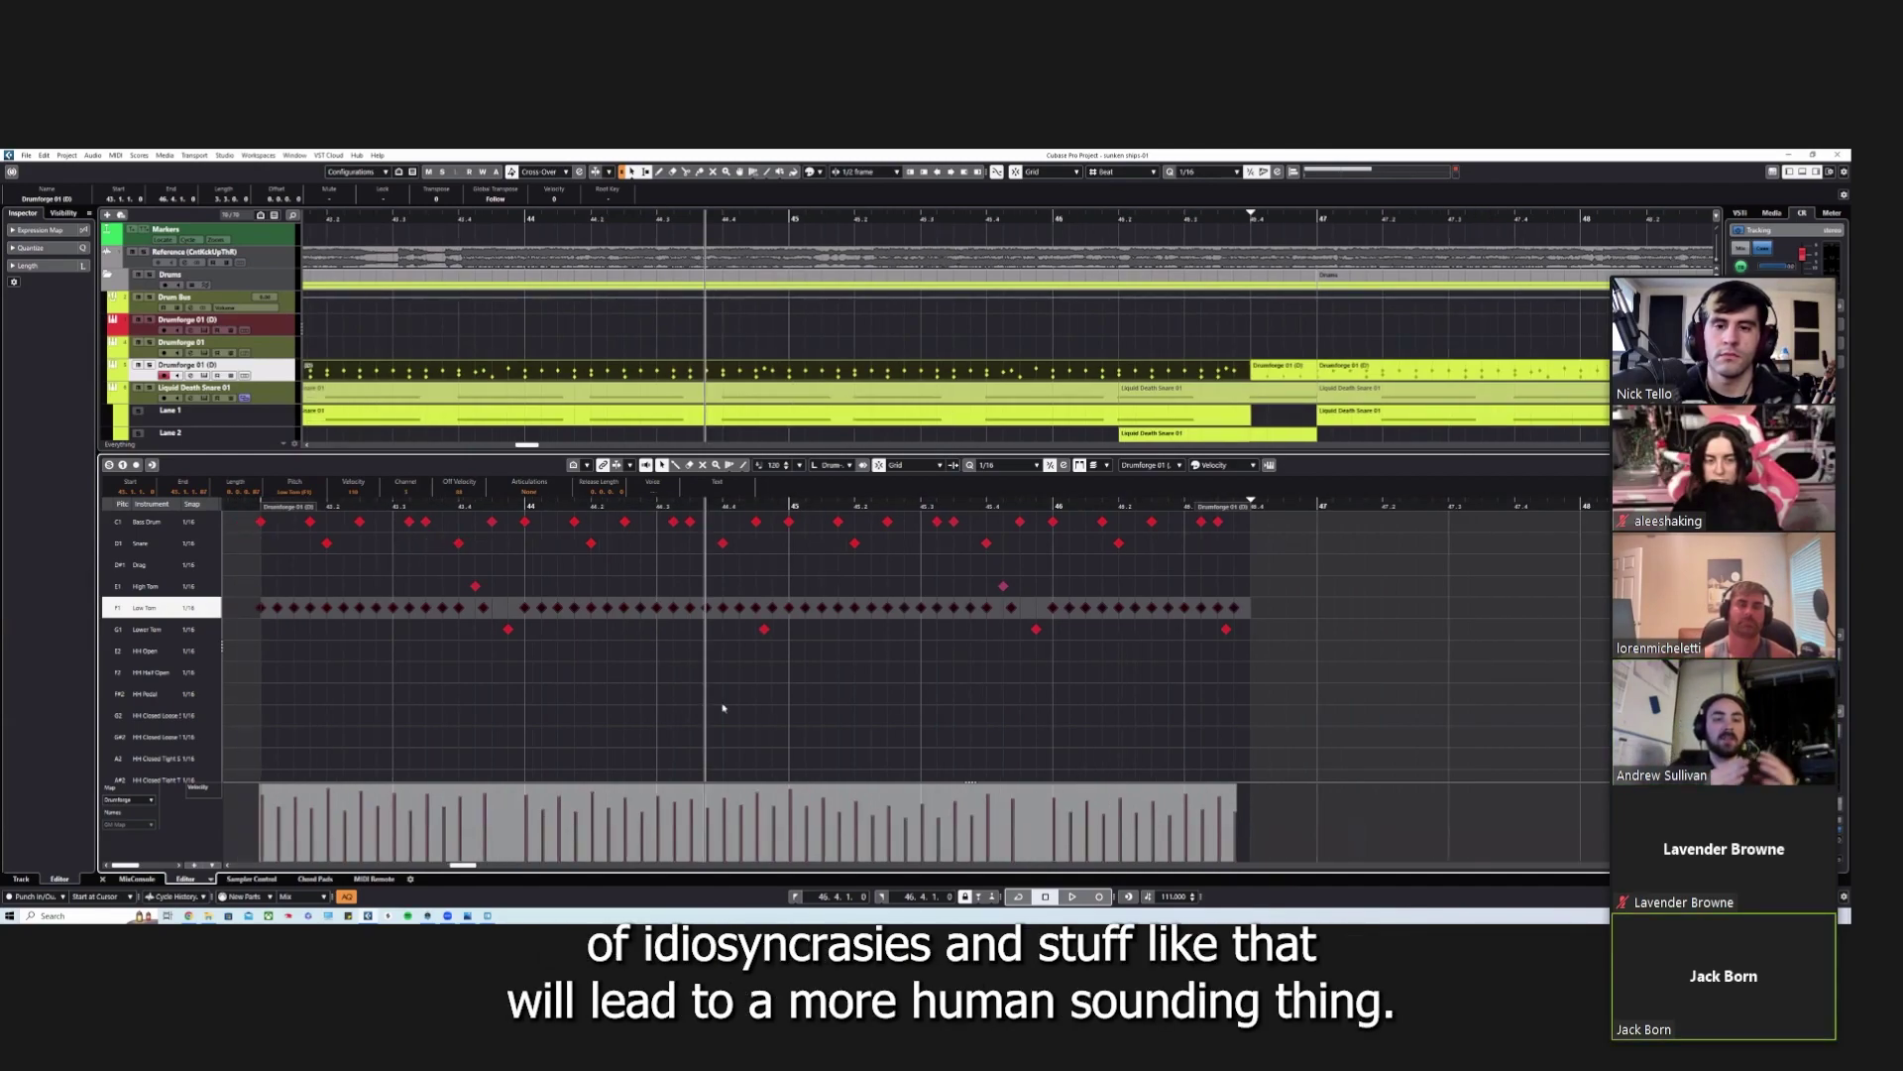
{"action": "key", "text": "g"}
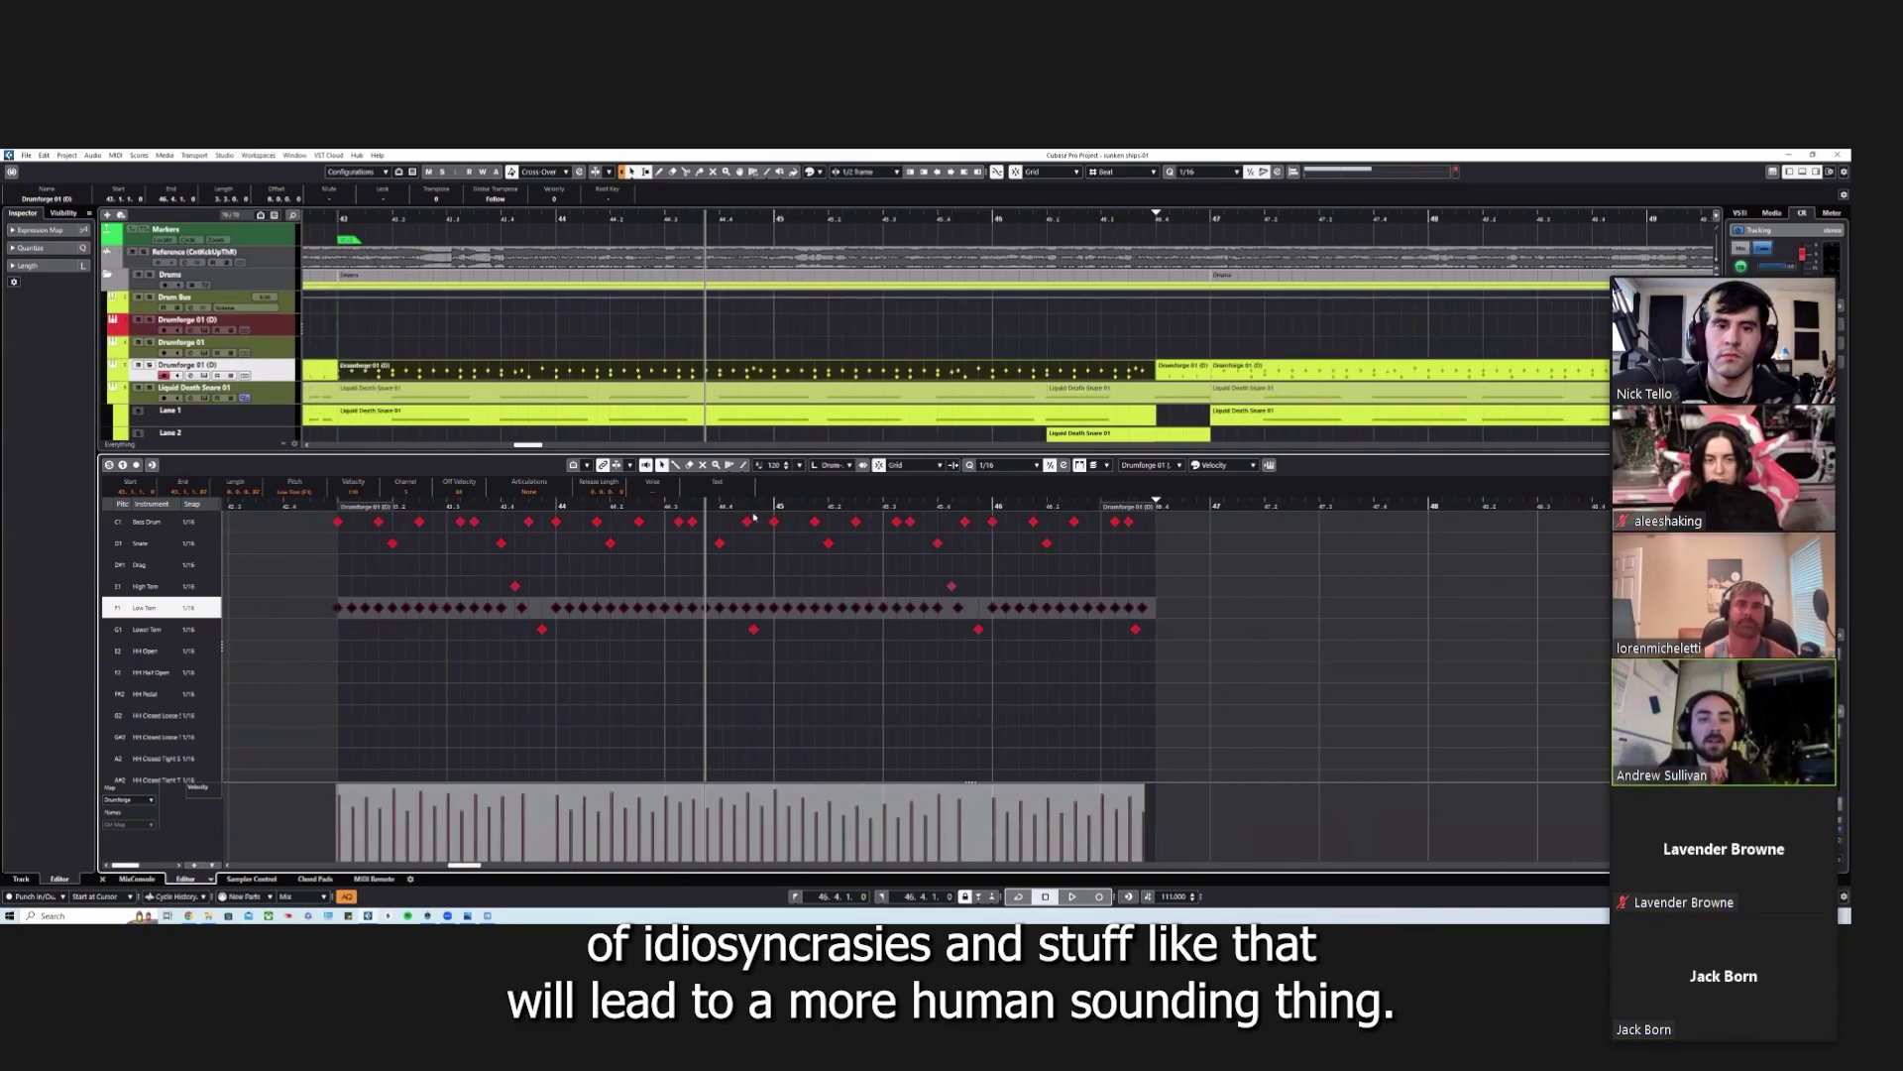
{"action": "key", "text": "h"}
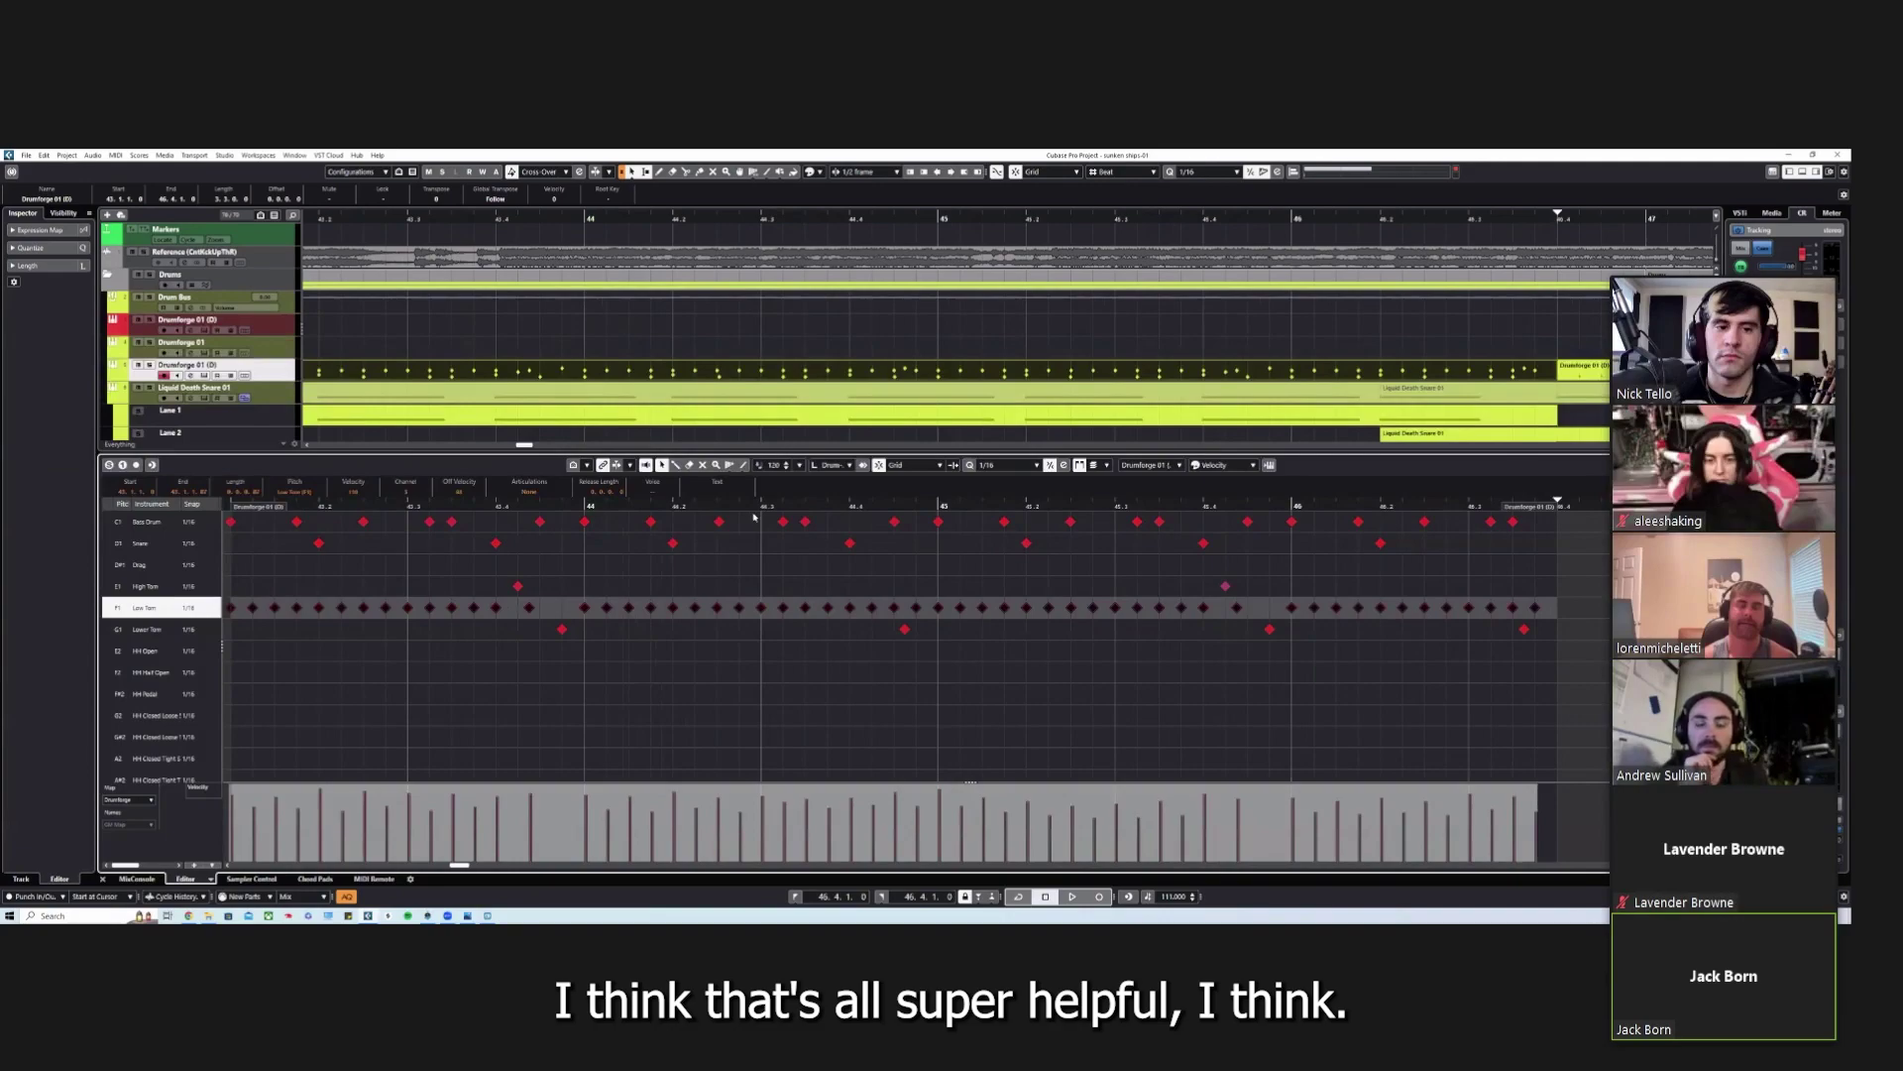
{"action": "key", "text": "g"}
{"action": "key", "text": "g"}
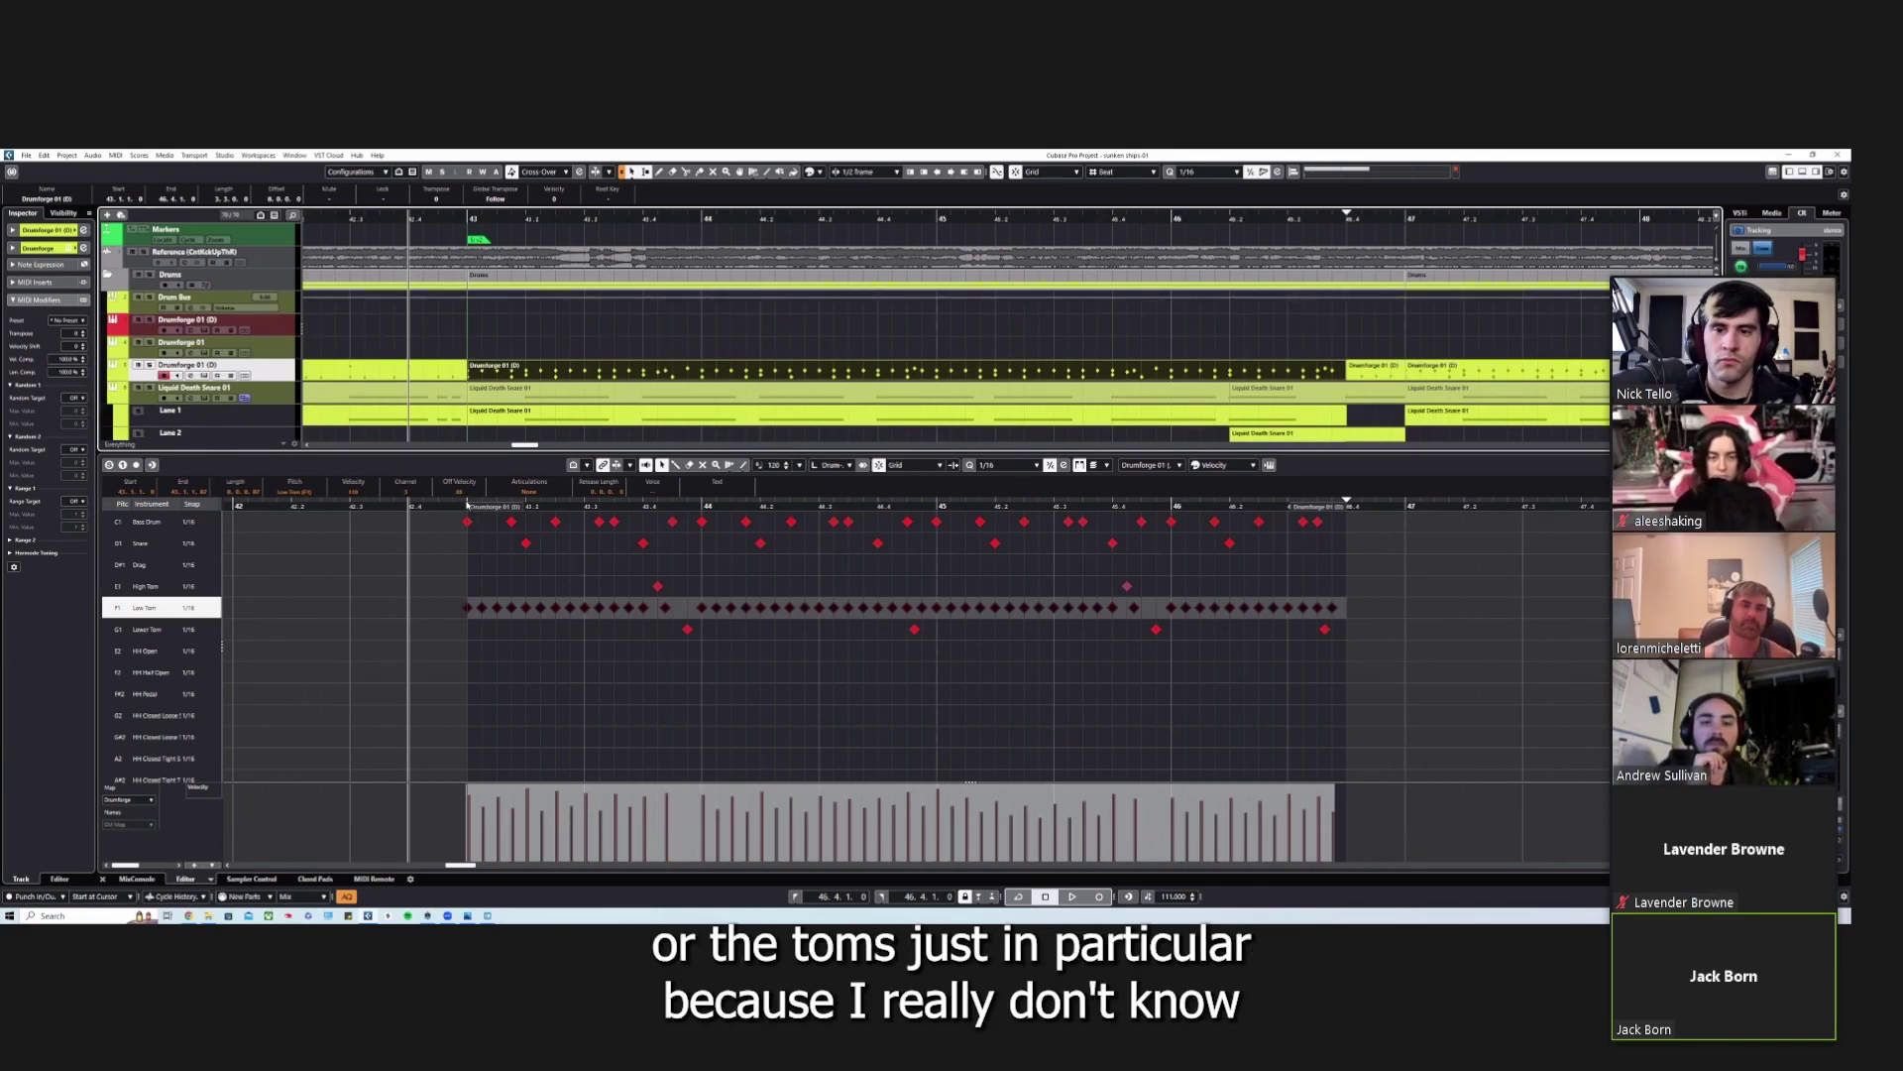
{"action": "left_click", "coordinate": [467, 505]}
{"action": "key", "text": "g"}
{"action": "key", "text": "g"}
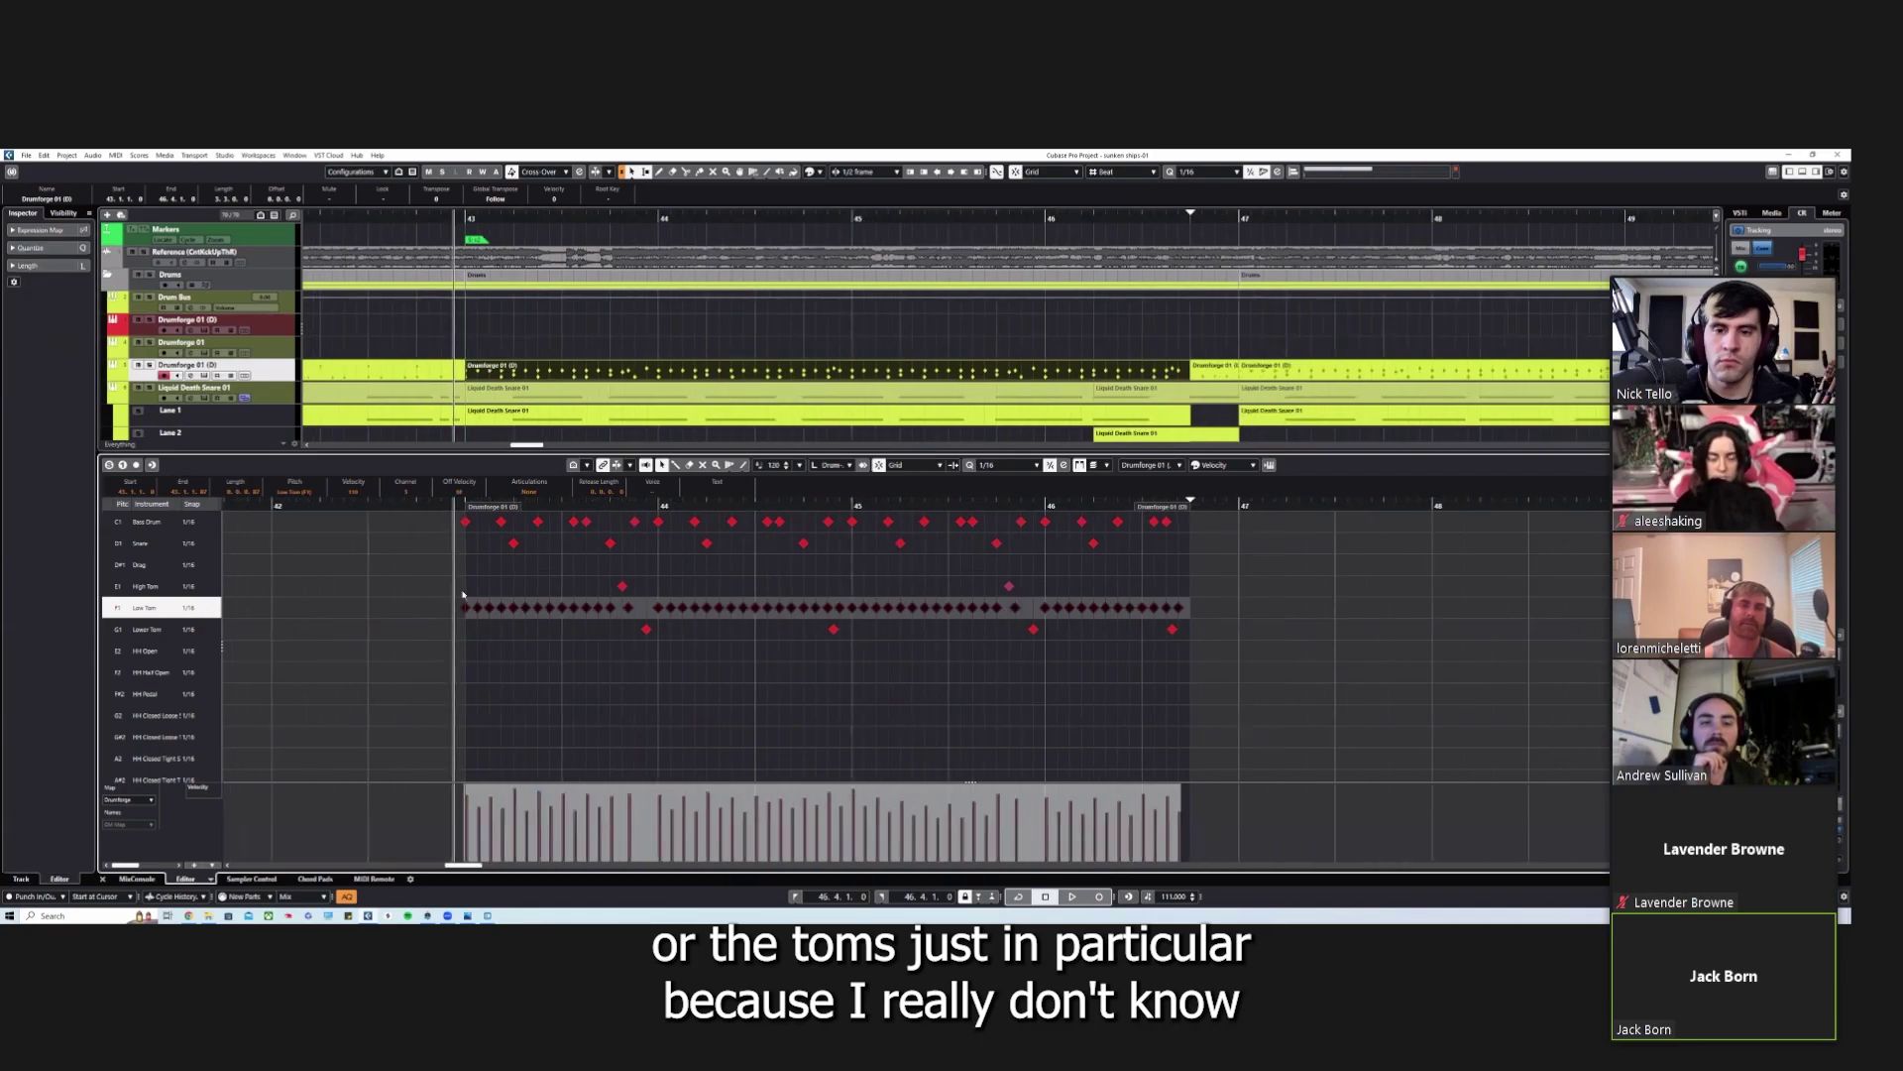
Step: Select the row of Low Tom notes across bars 43 to 46 and undo the last edit
{"action": "left_click", "coordinate": [1508, 607]}
{"action": "key", "text": "h"}
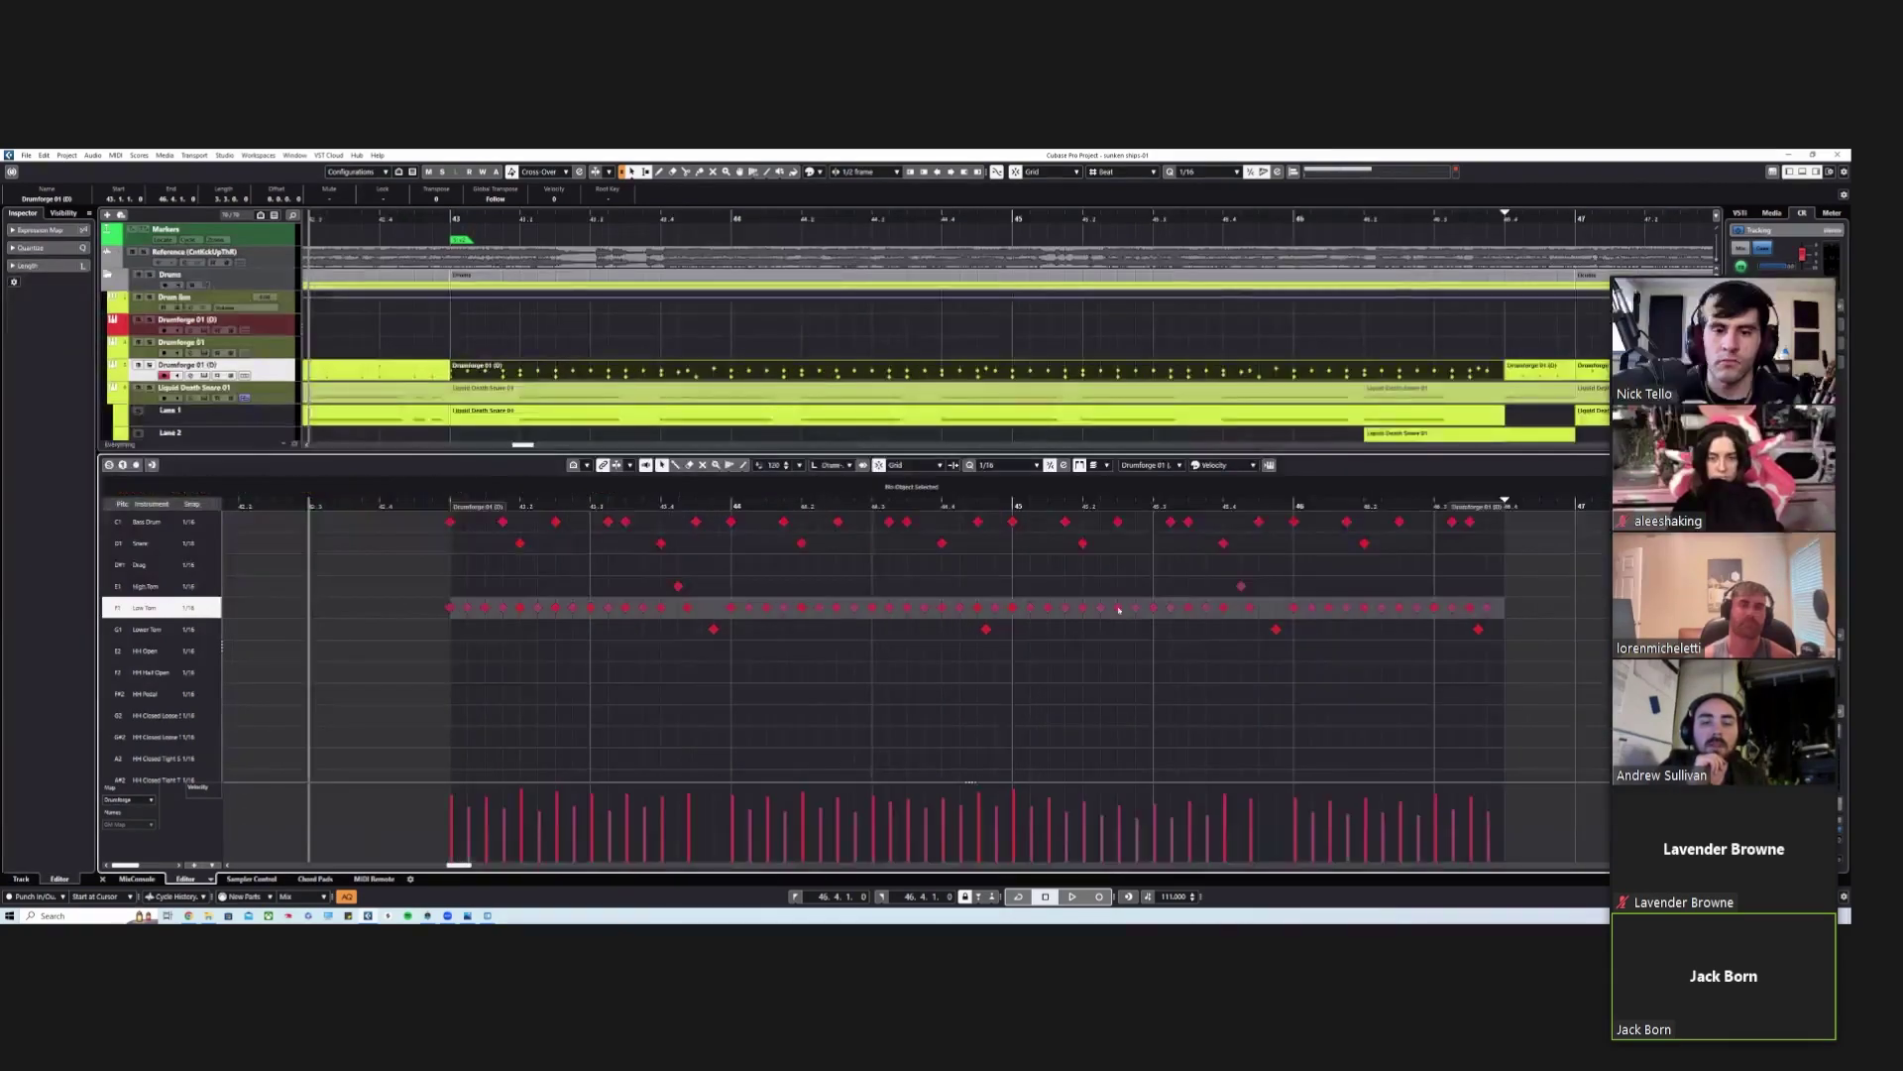
{"action": "left_click_drag", "start_coordinate": [428, 593], "coordinate": [1464, 612]}
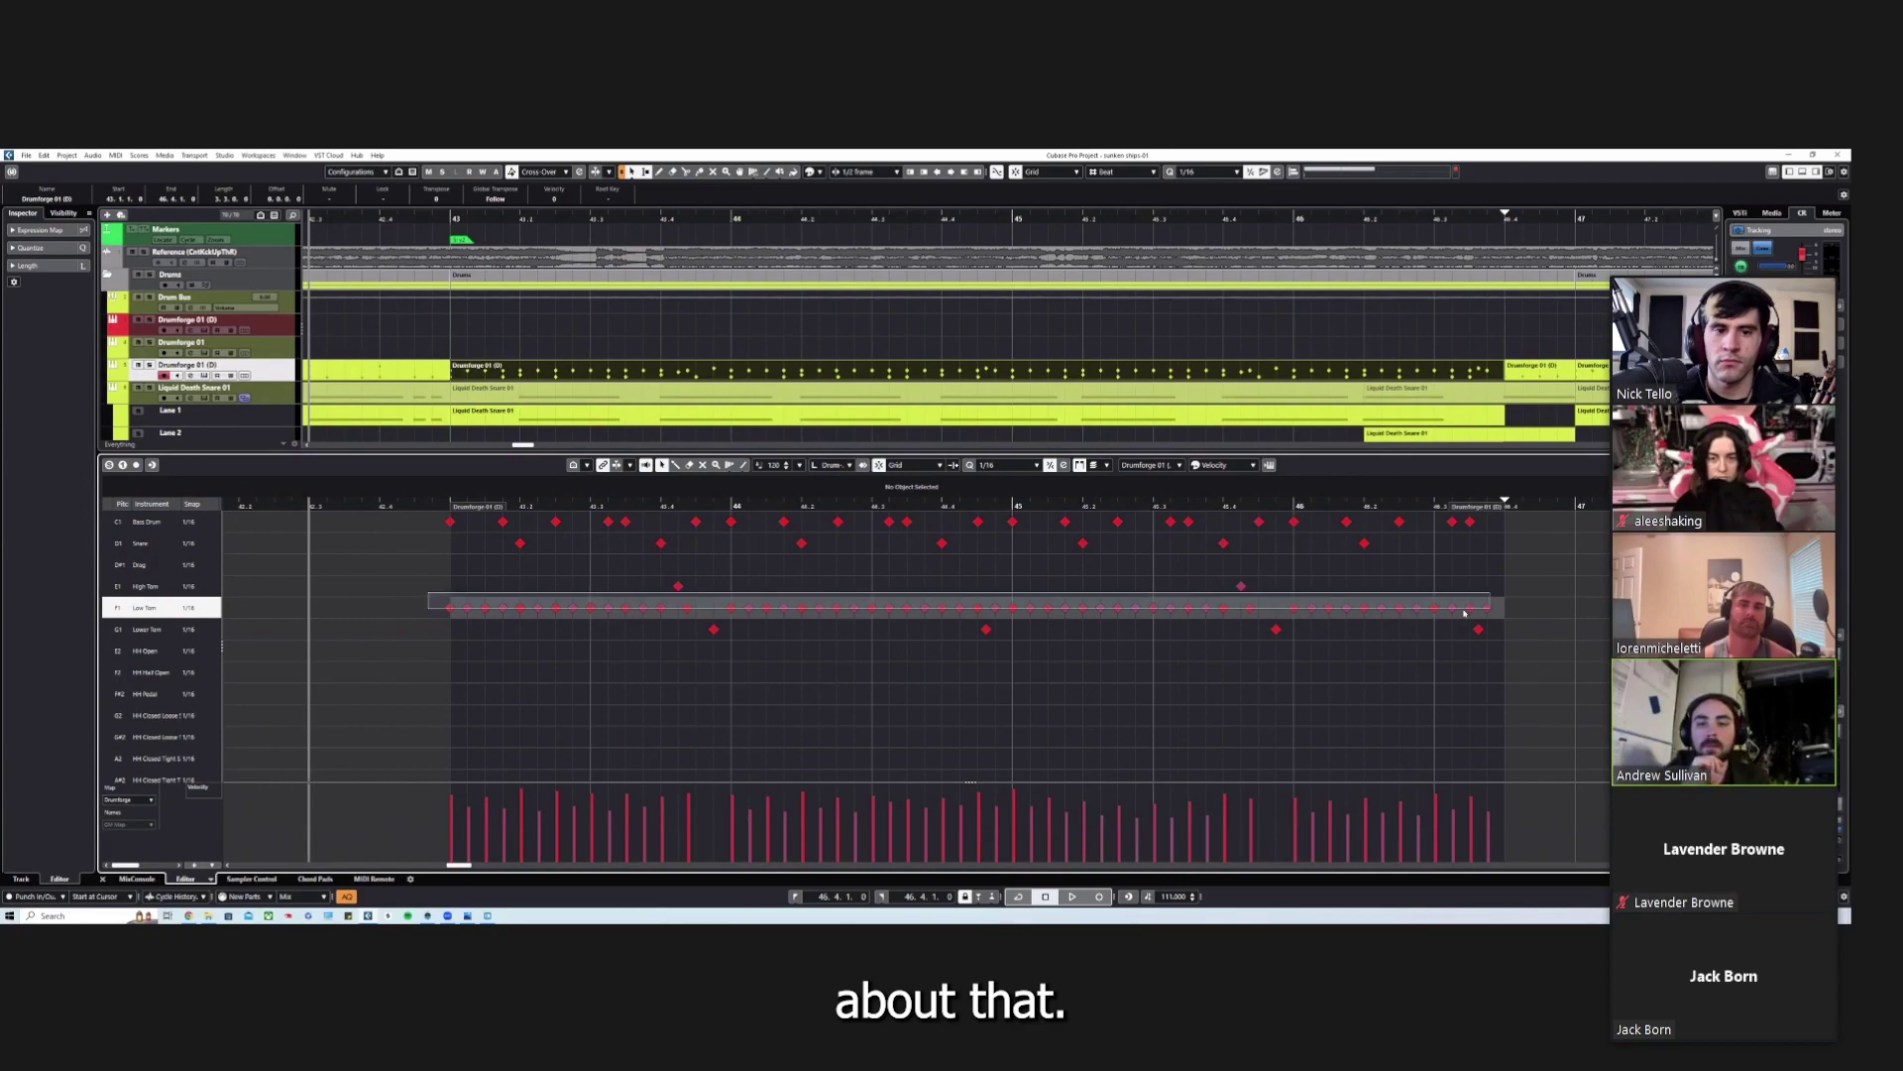
{"action": "key", "text": "ctrl+z"}
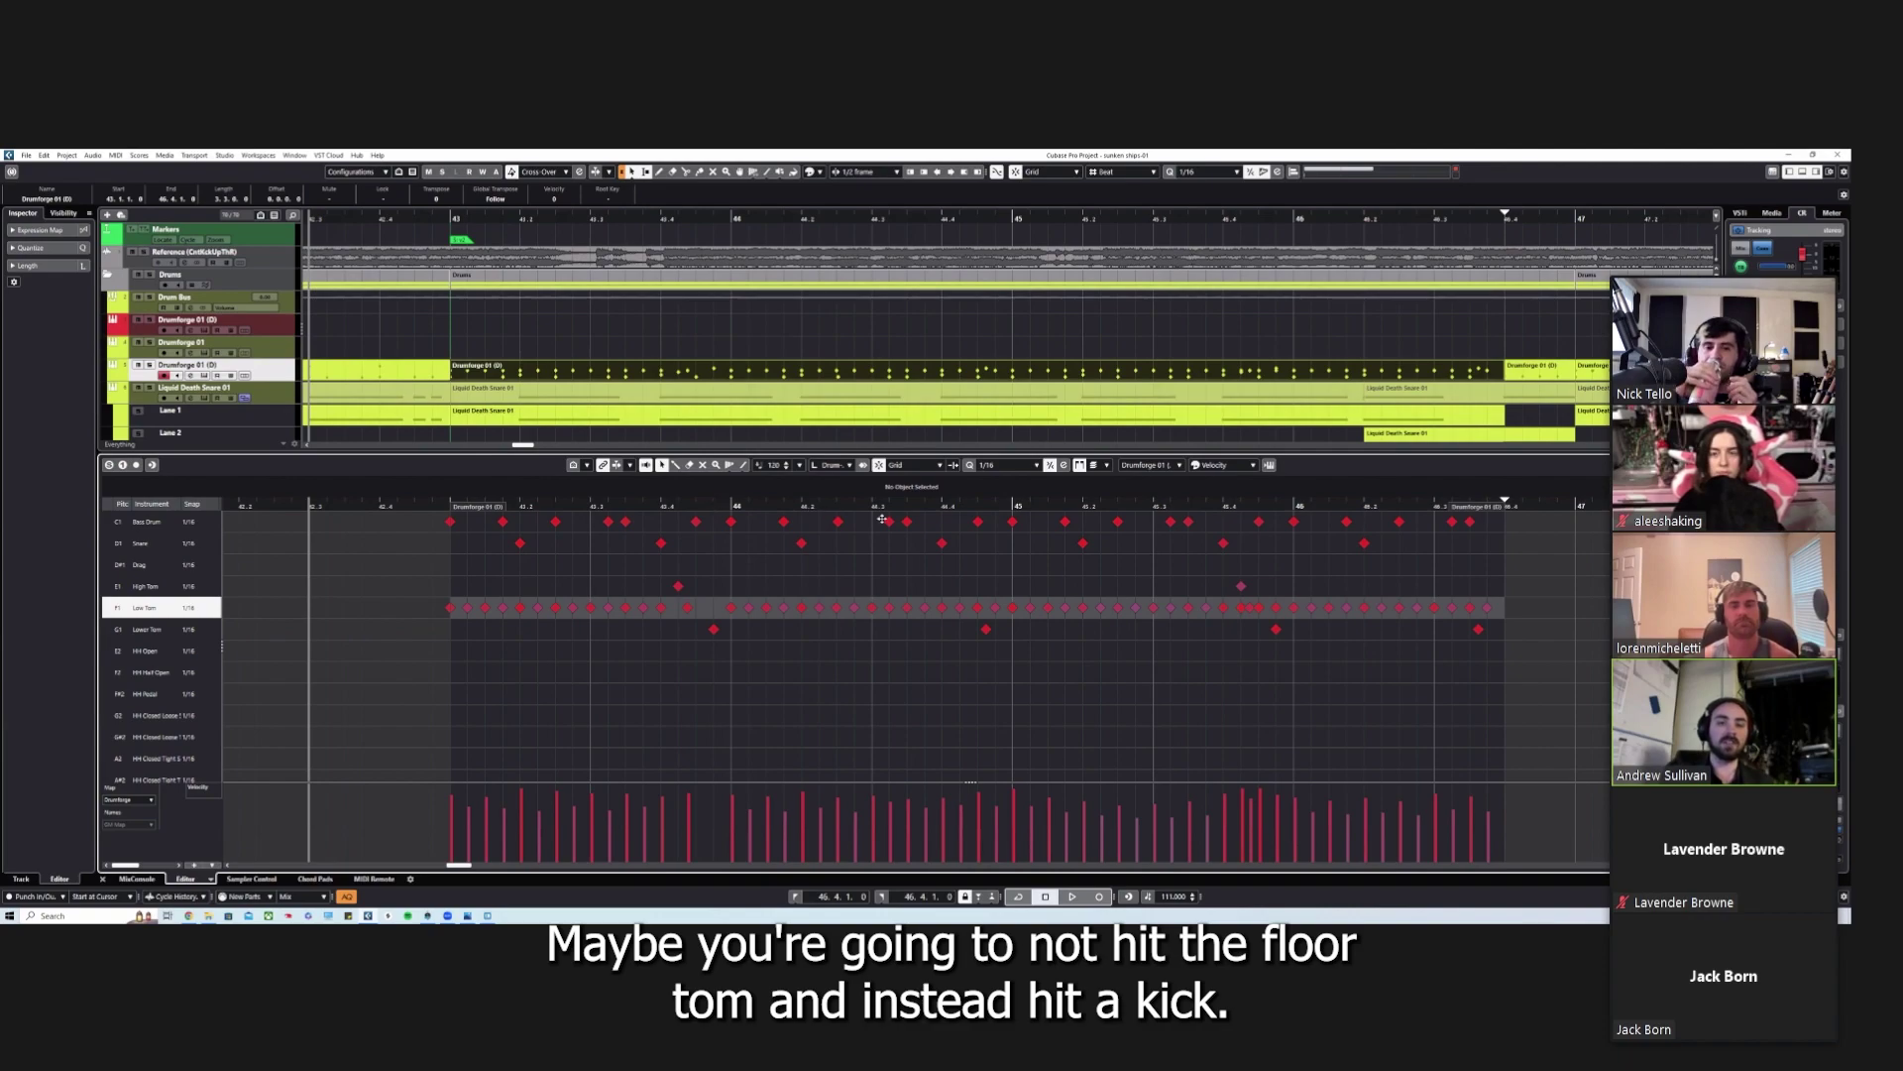
Step: Play back the drum part from bar 43 with the full arrangement, then stop playback
{"action": "left_click_drag", "start_coordinate": [716, 504], "coordinate": [665, 482]}
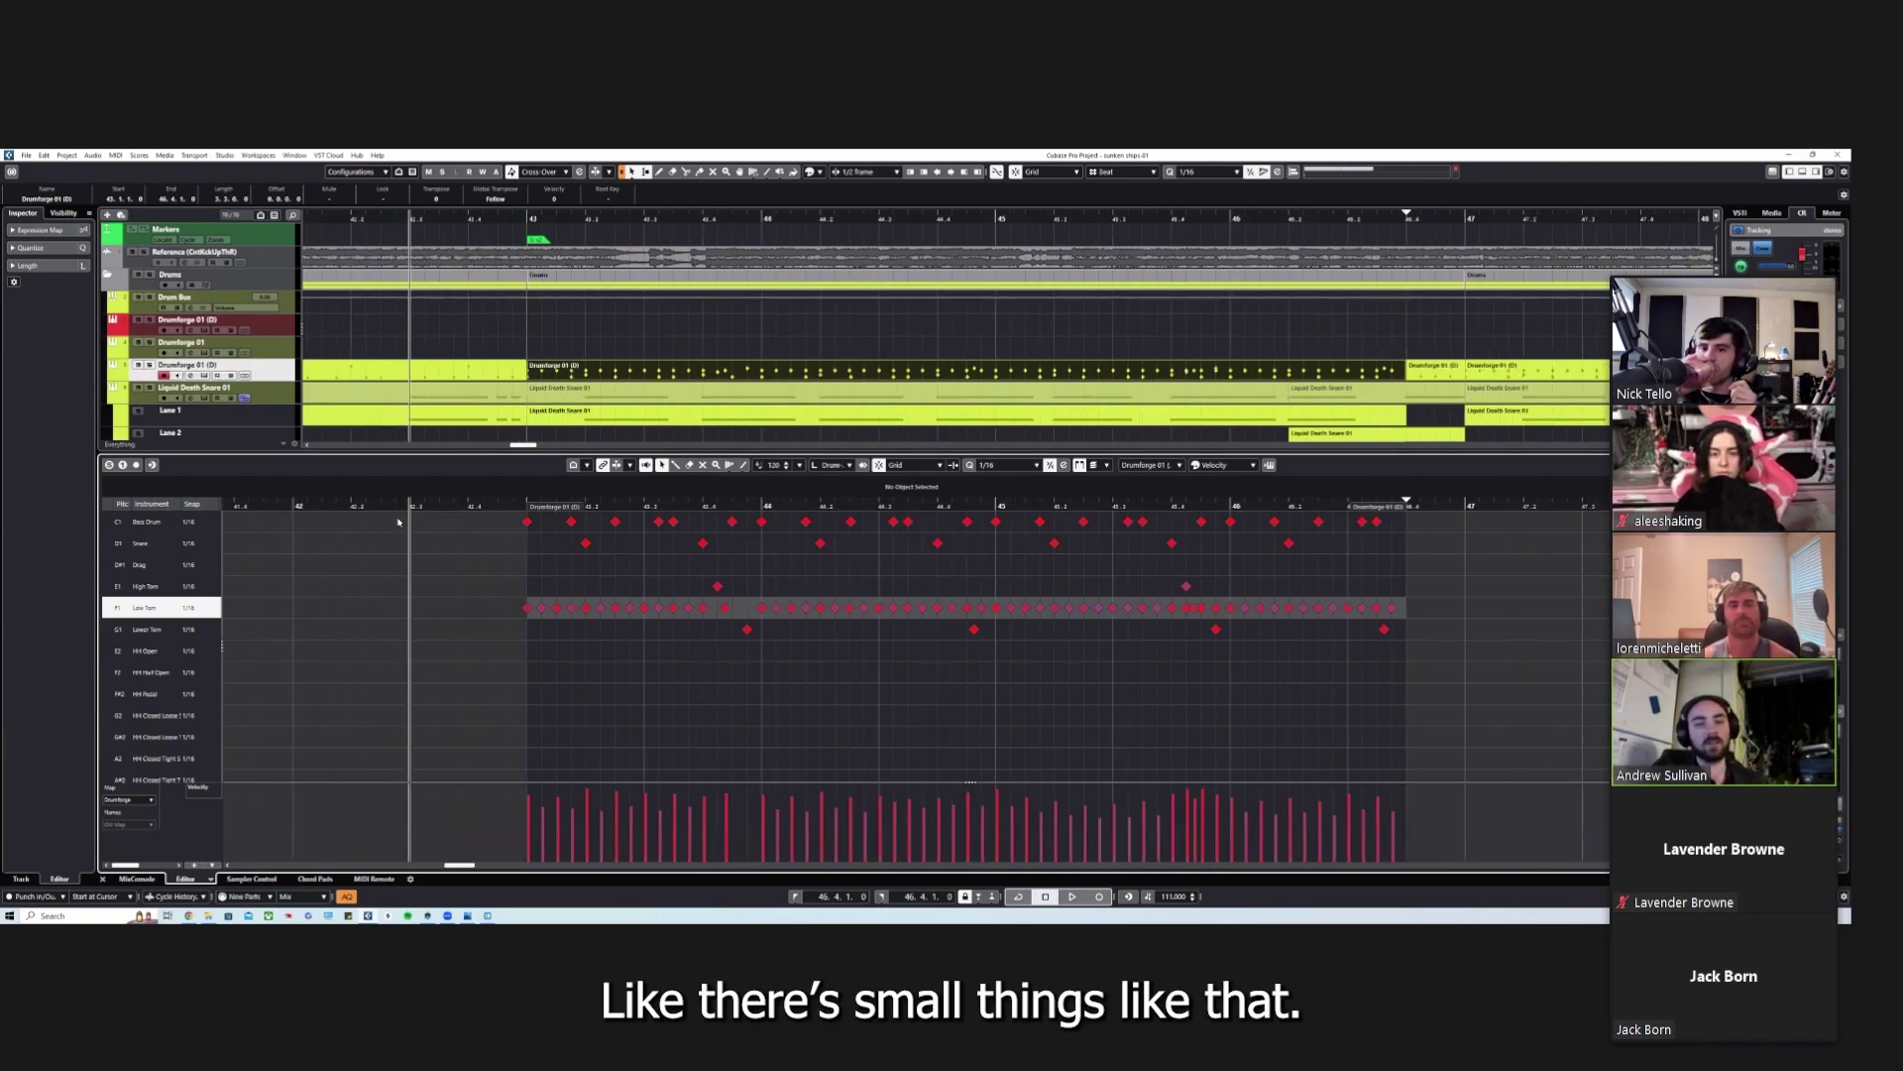
{"action": "key", "text": "g"}
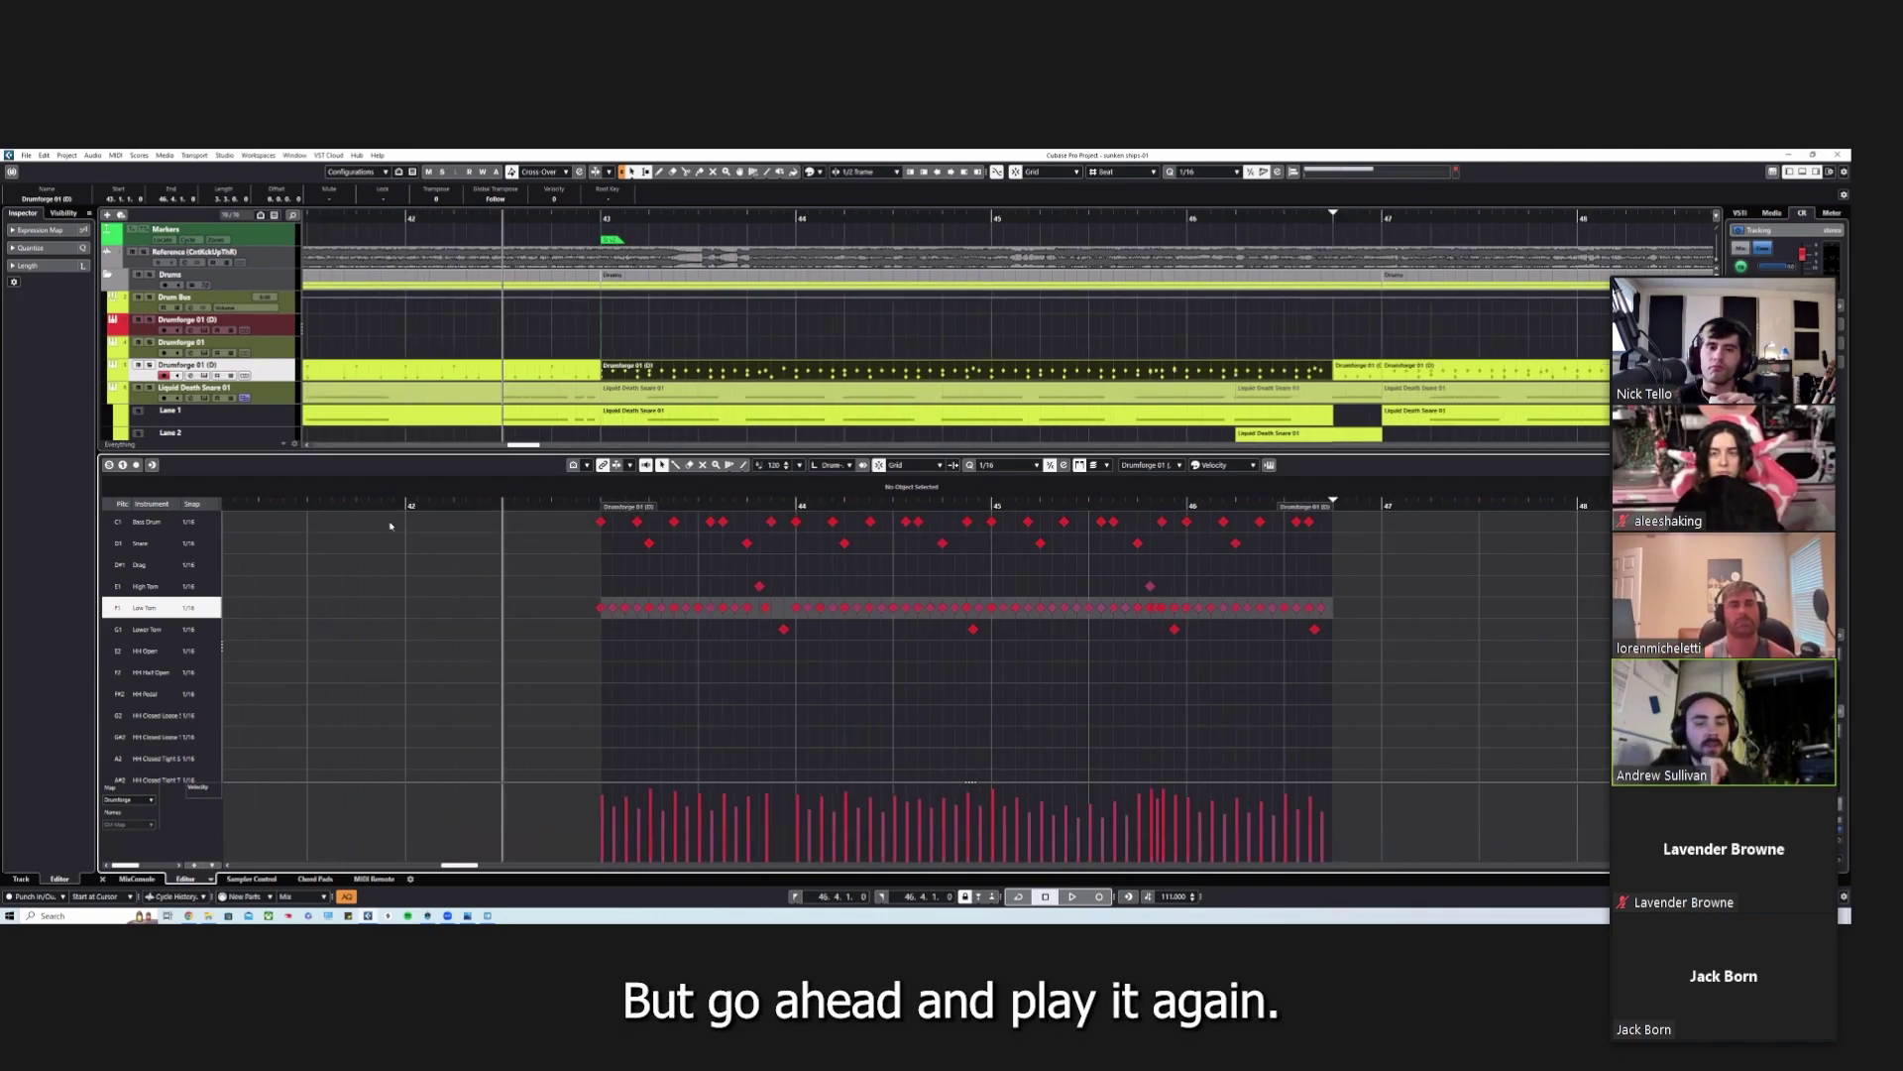
{"action": "key", "text": "h"}
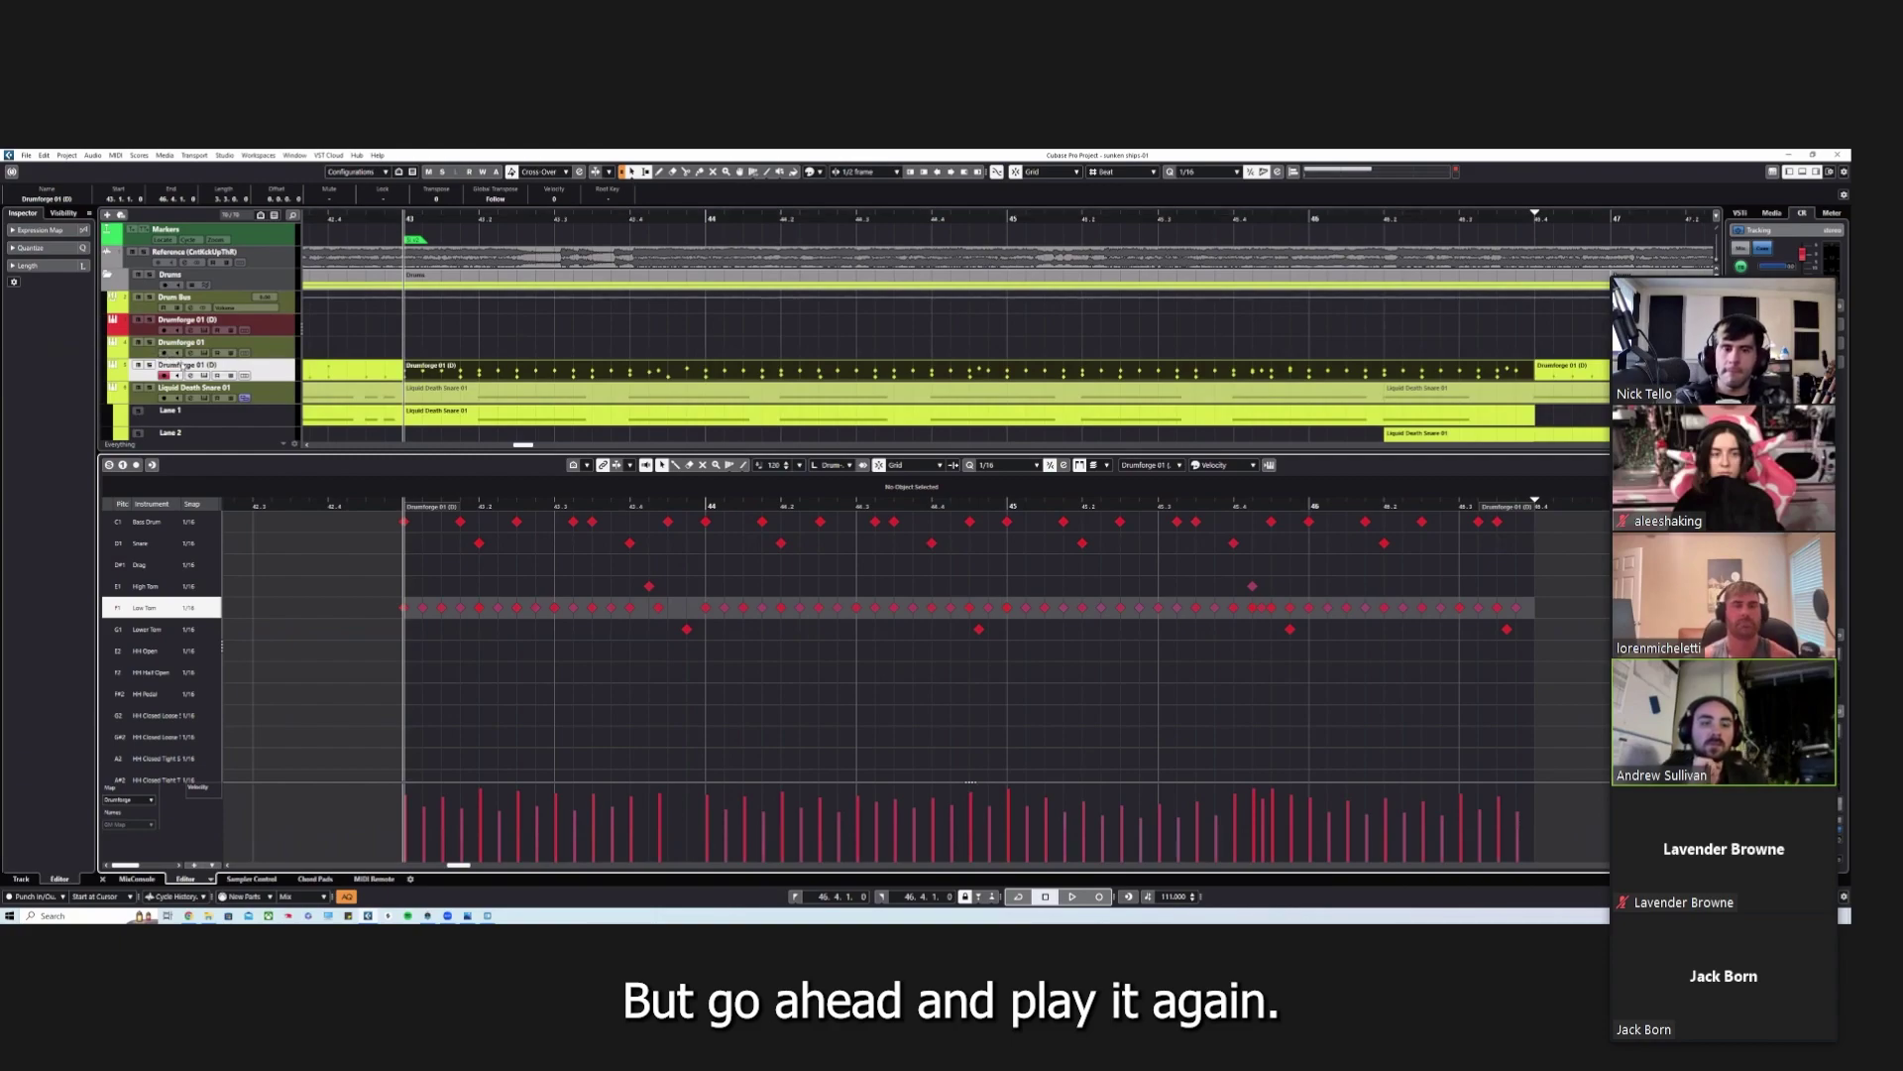
{"action": "key", "text": "space"}
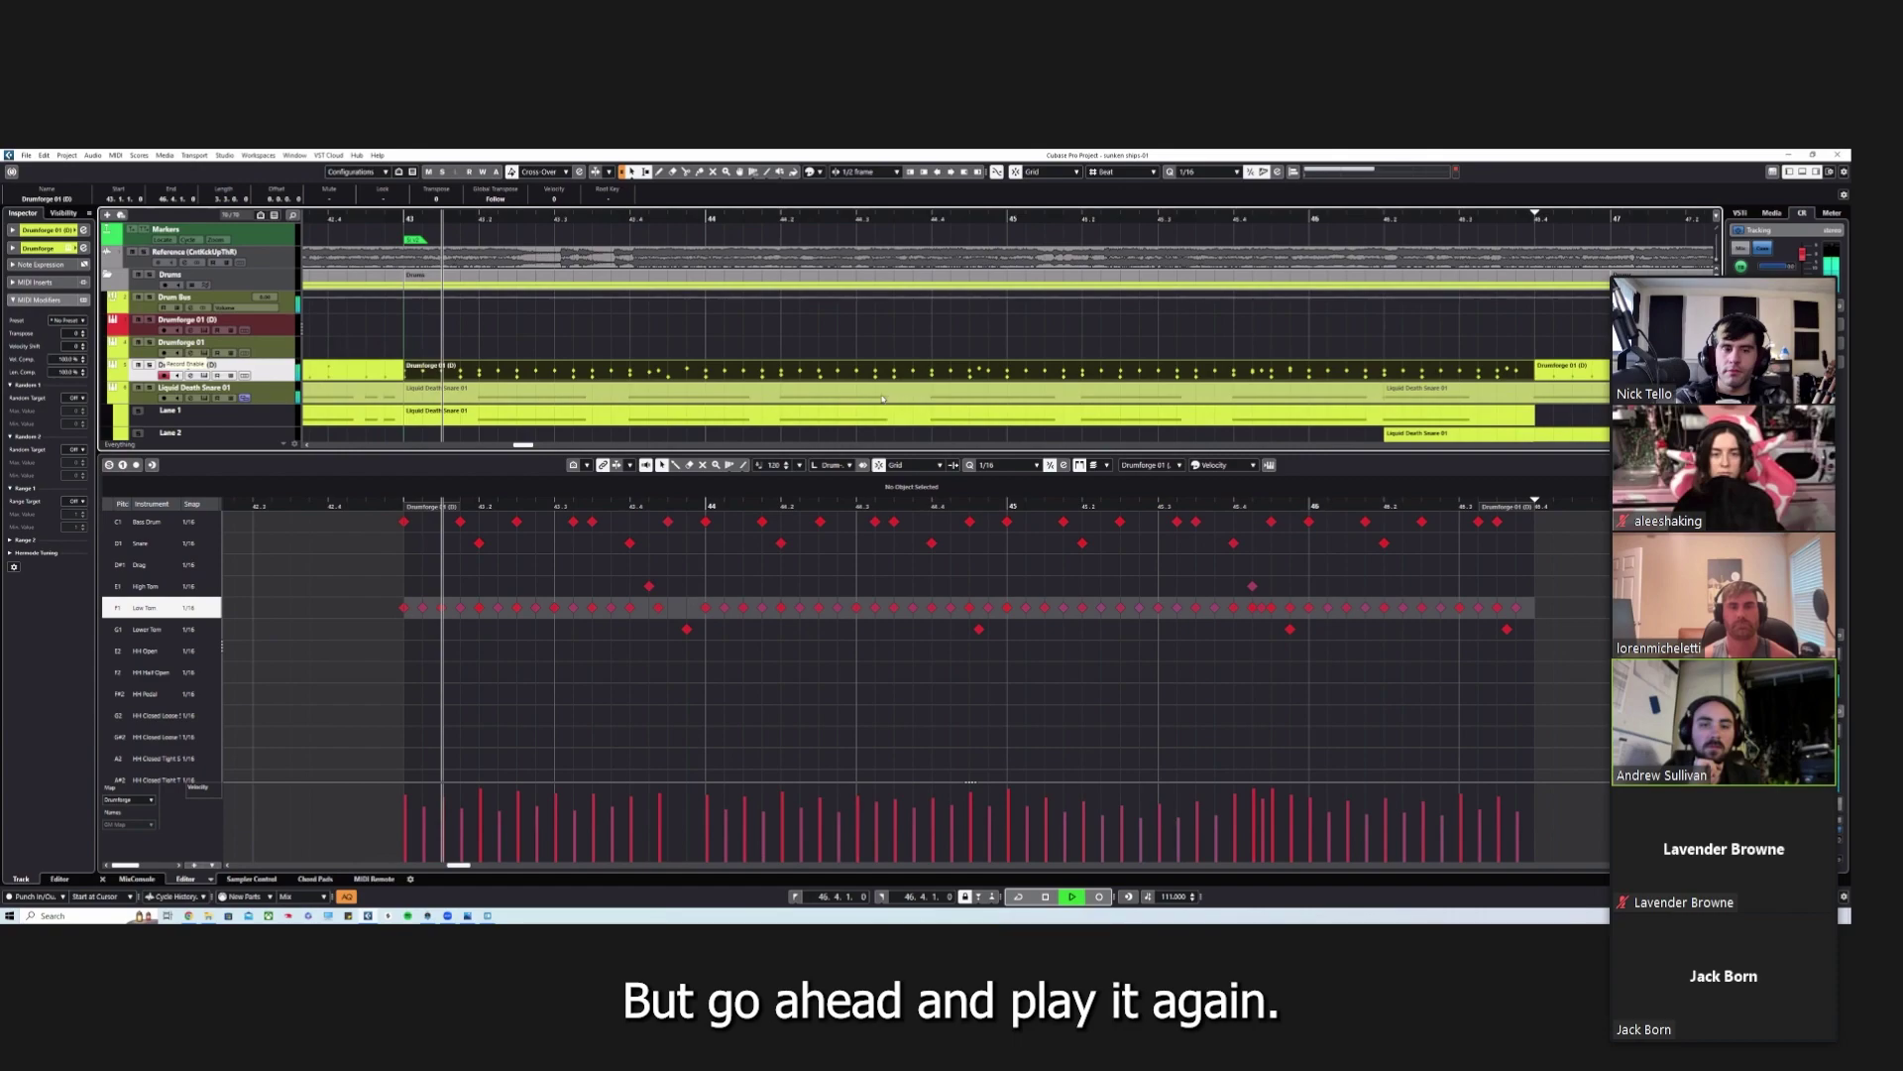
{"action": "key", "text": "g"}
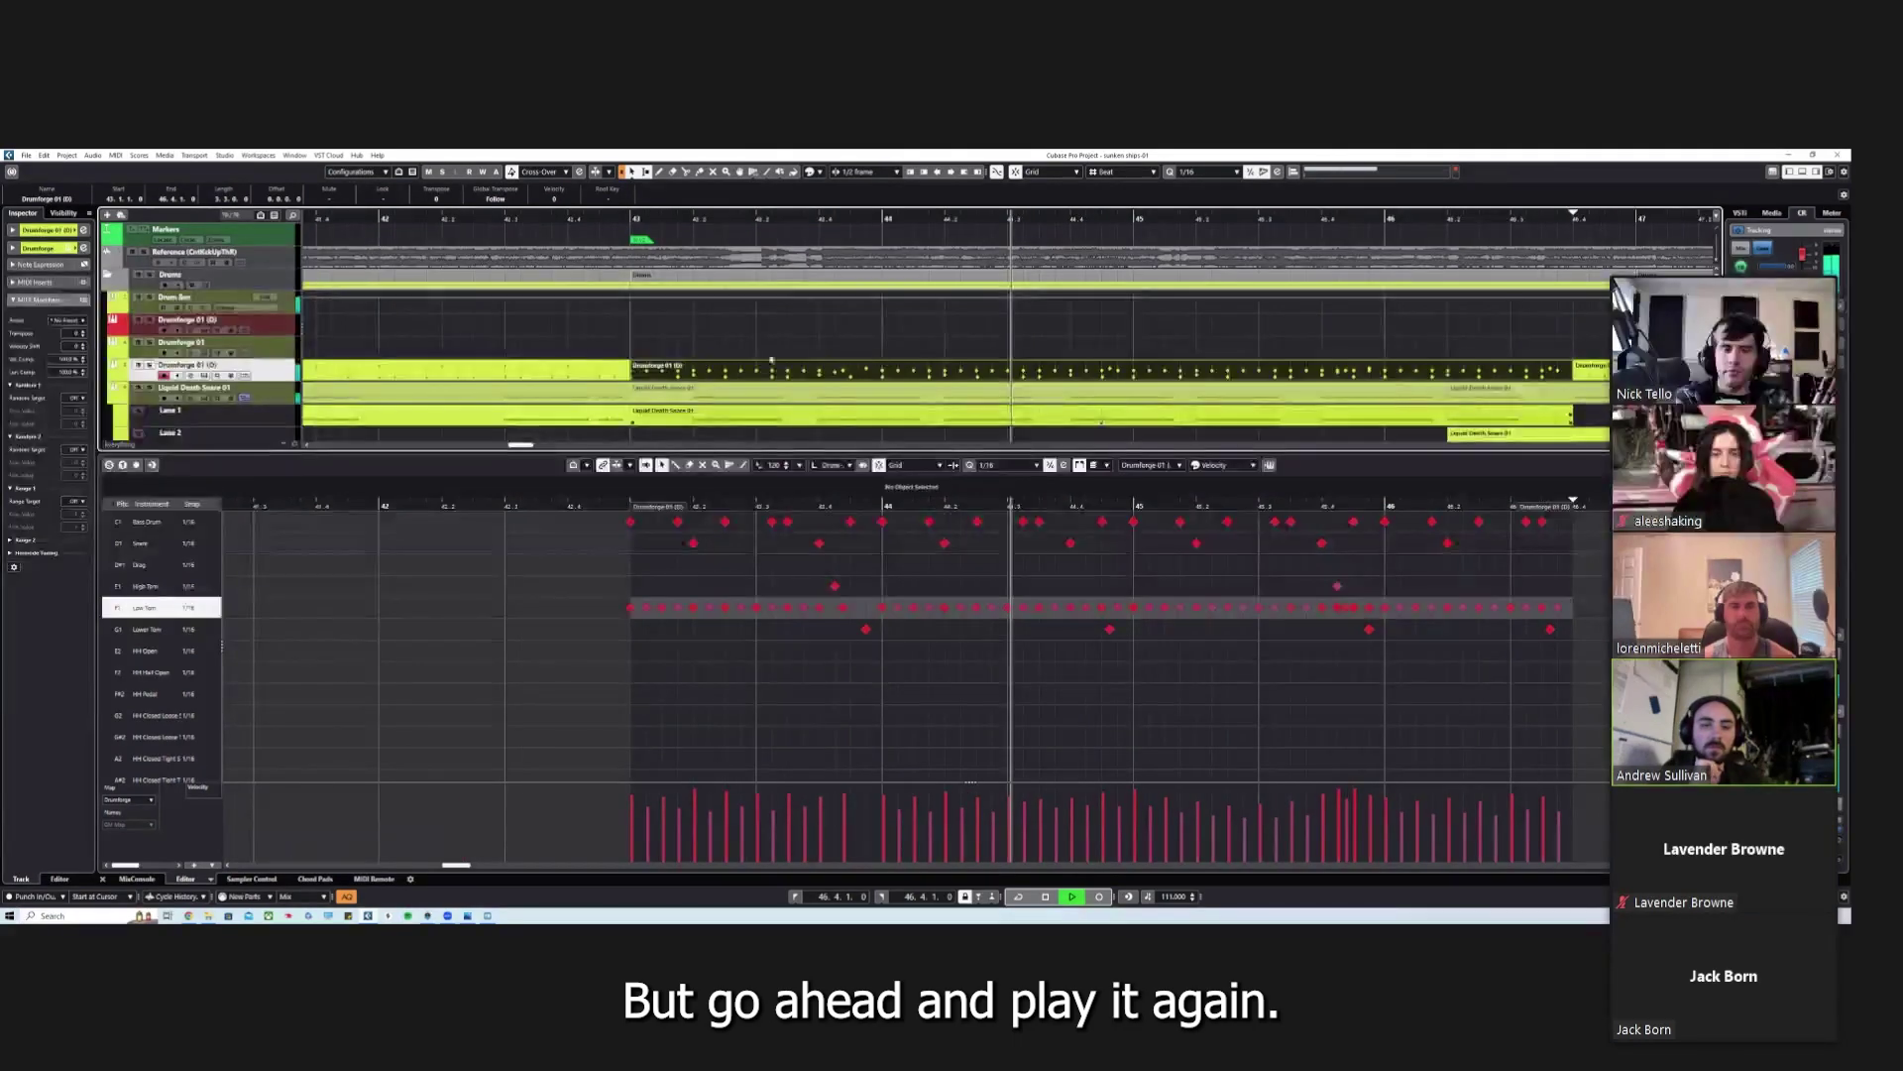
{"action": "key", "text": "g"}
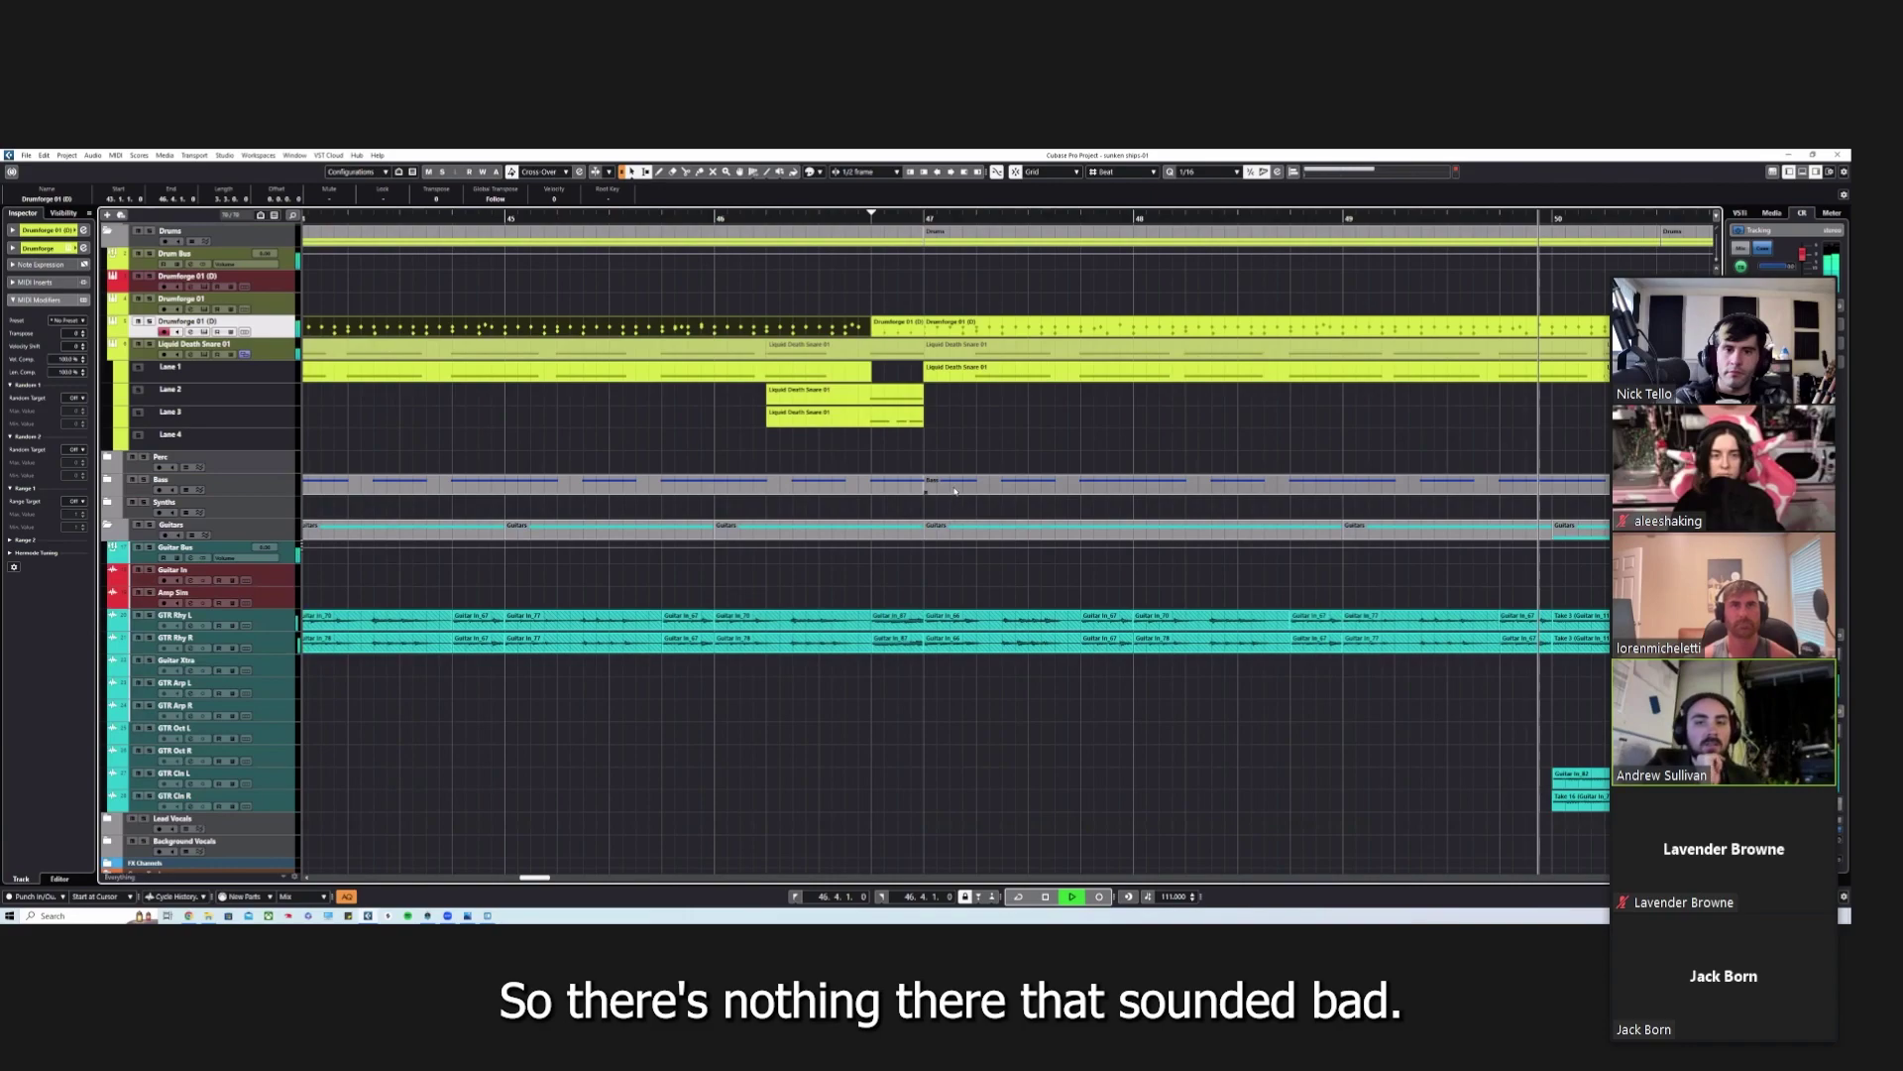
{"action": "key", "text": "g"}
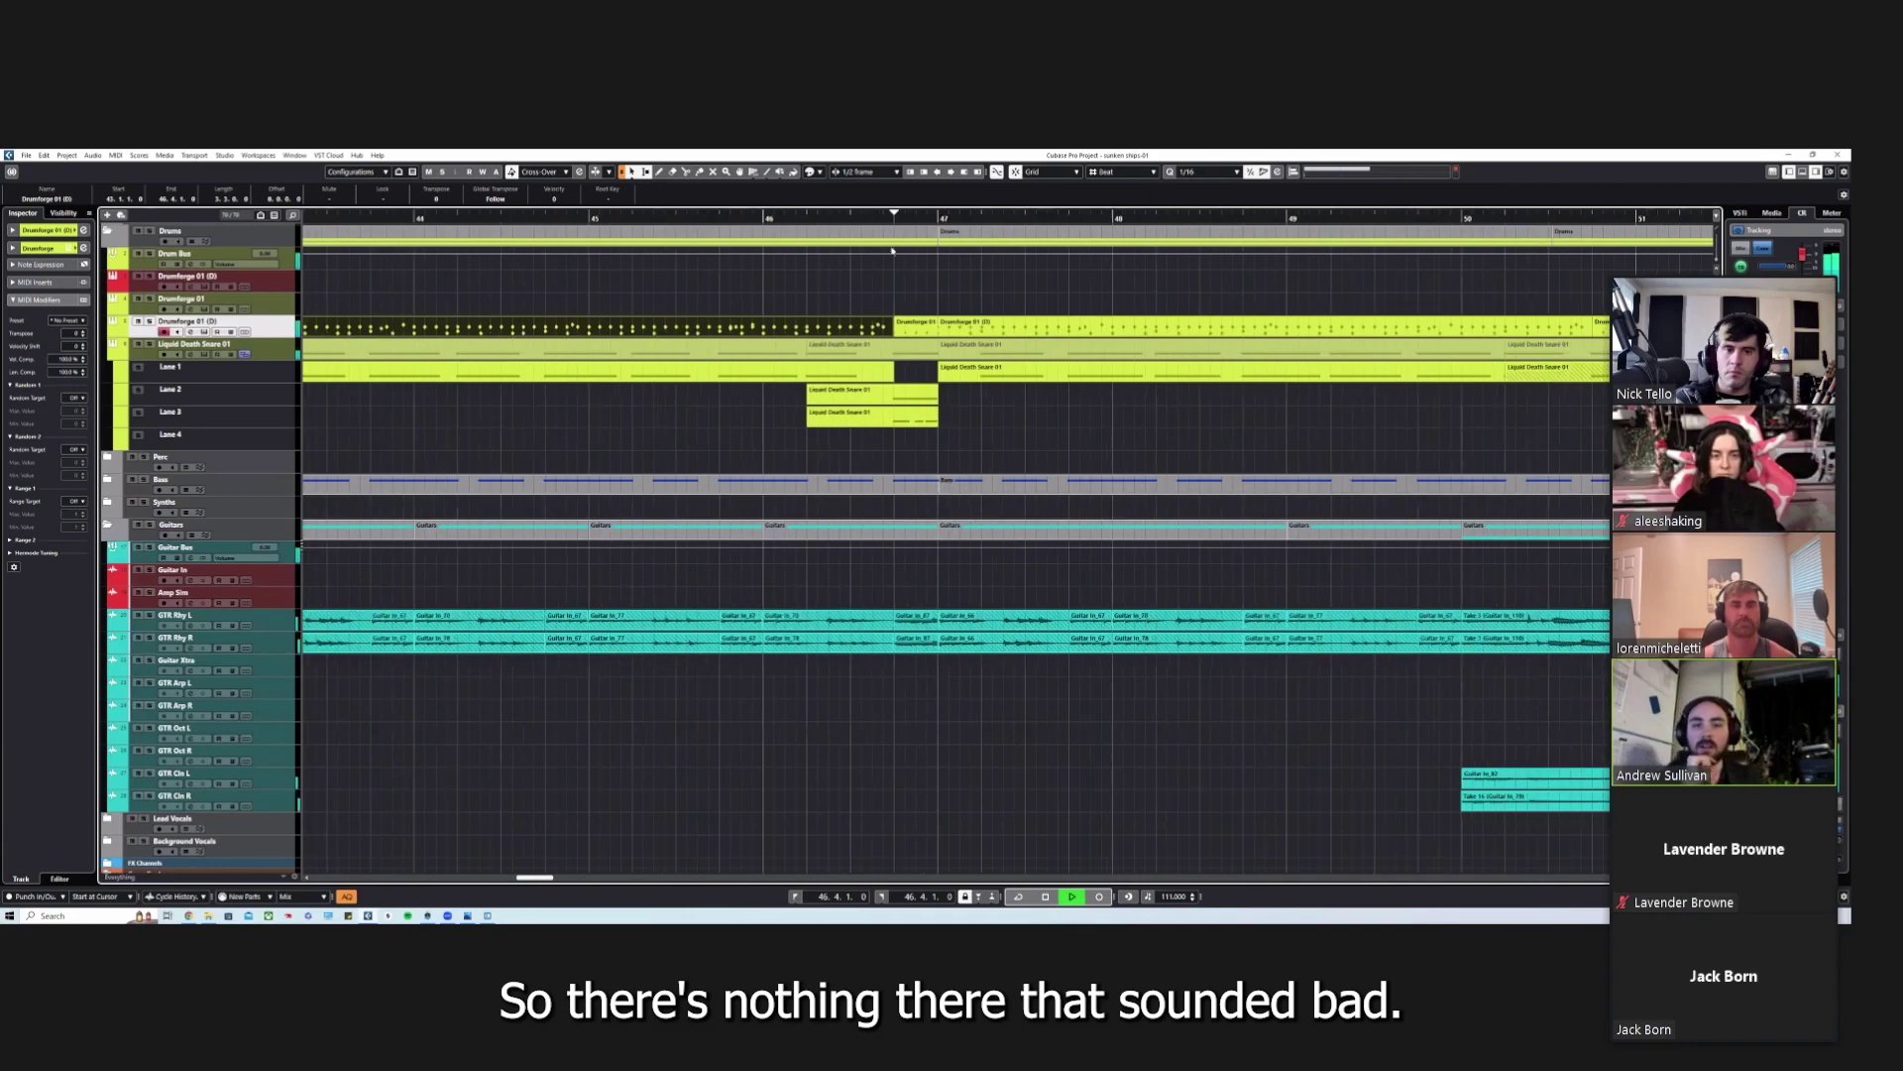
{"action": "key", "text": "g"}
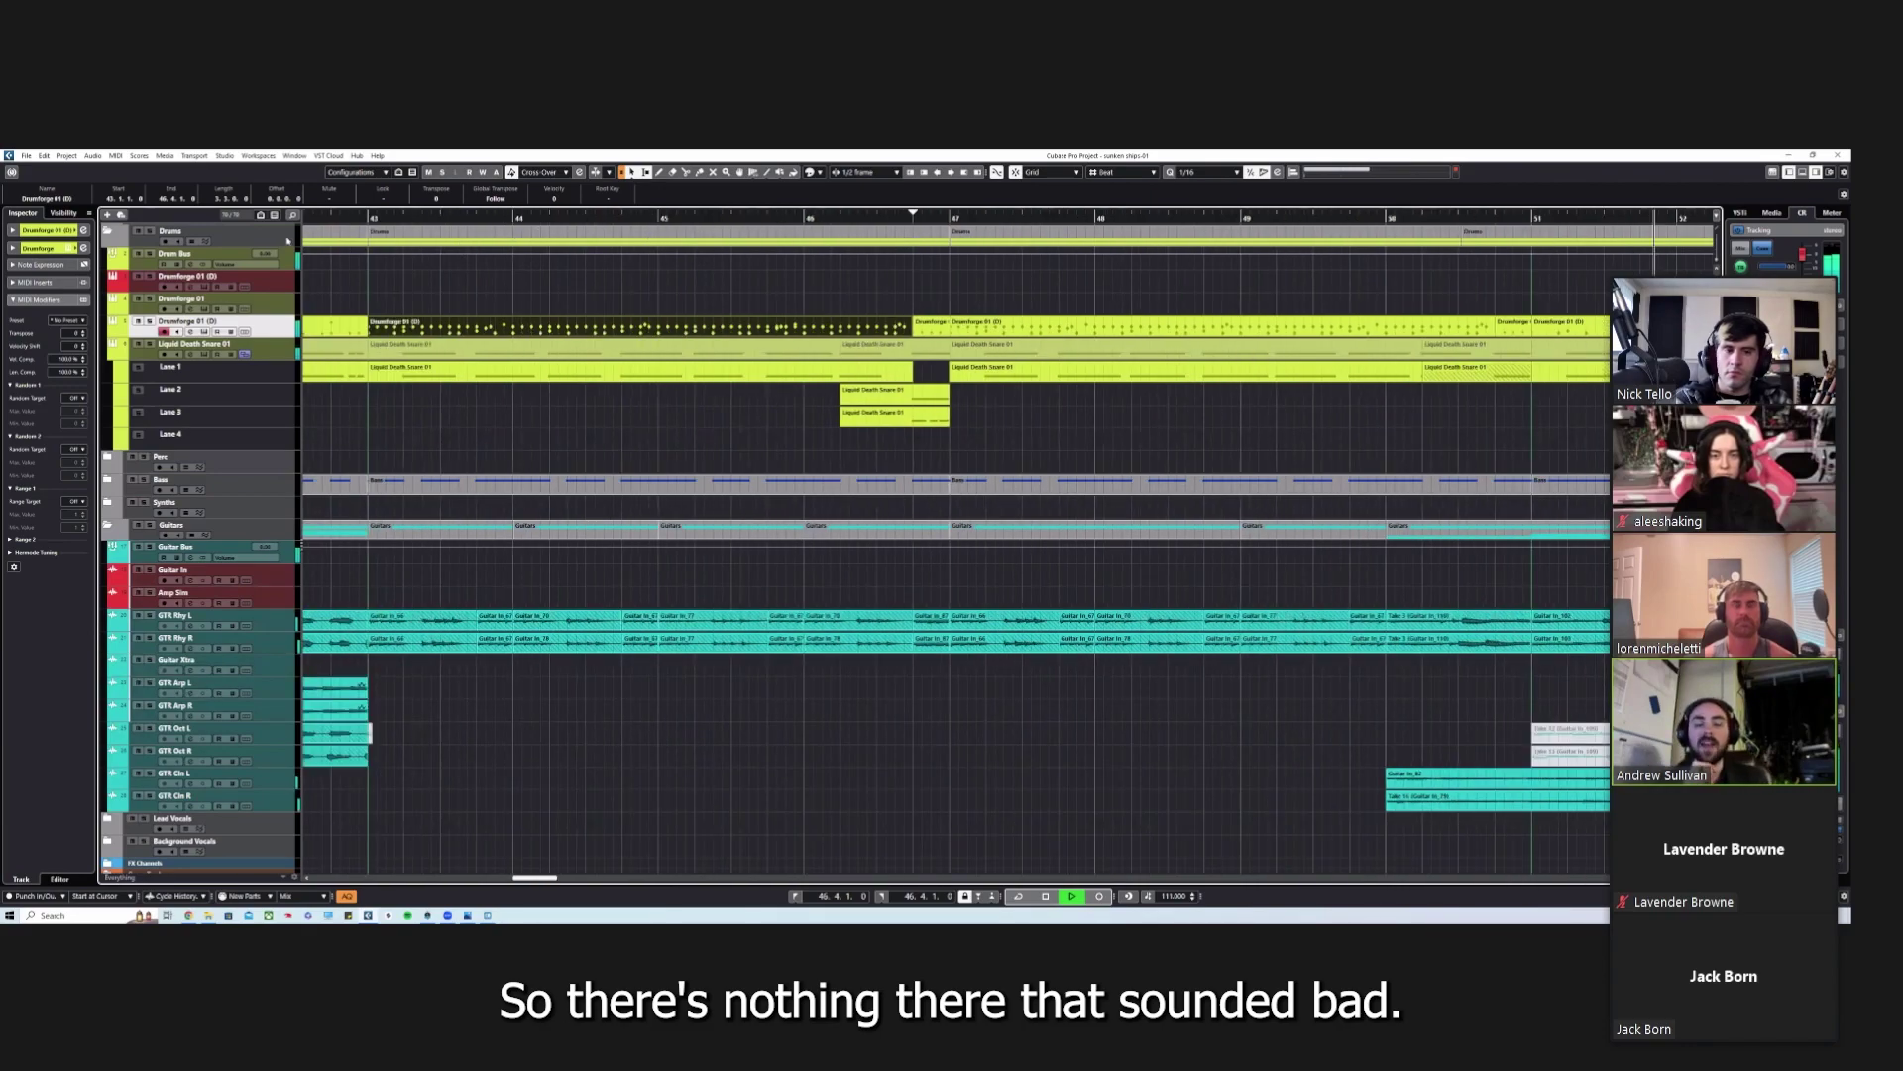
{"action": "key", "text": "g"}
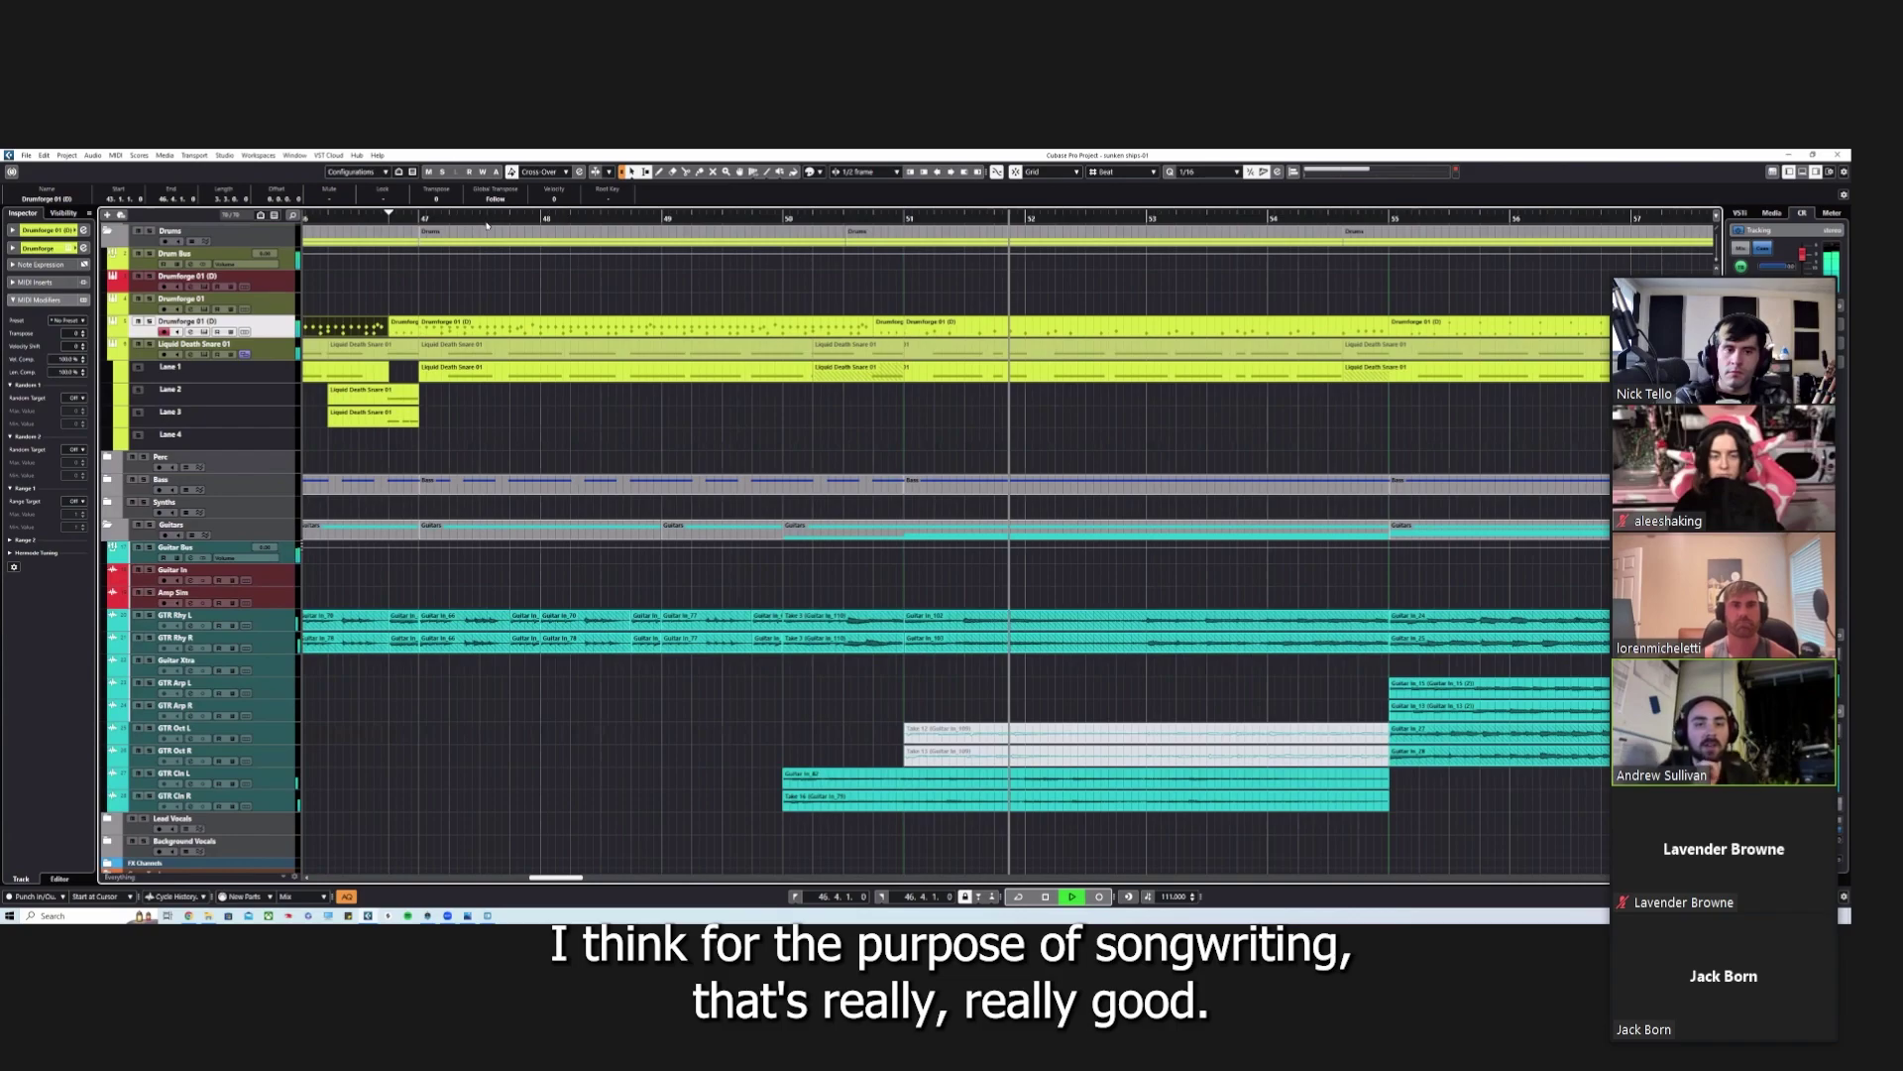
{"action": "key", "text": "space"}
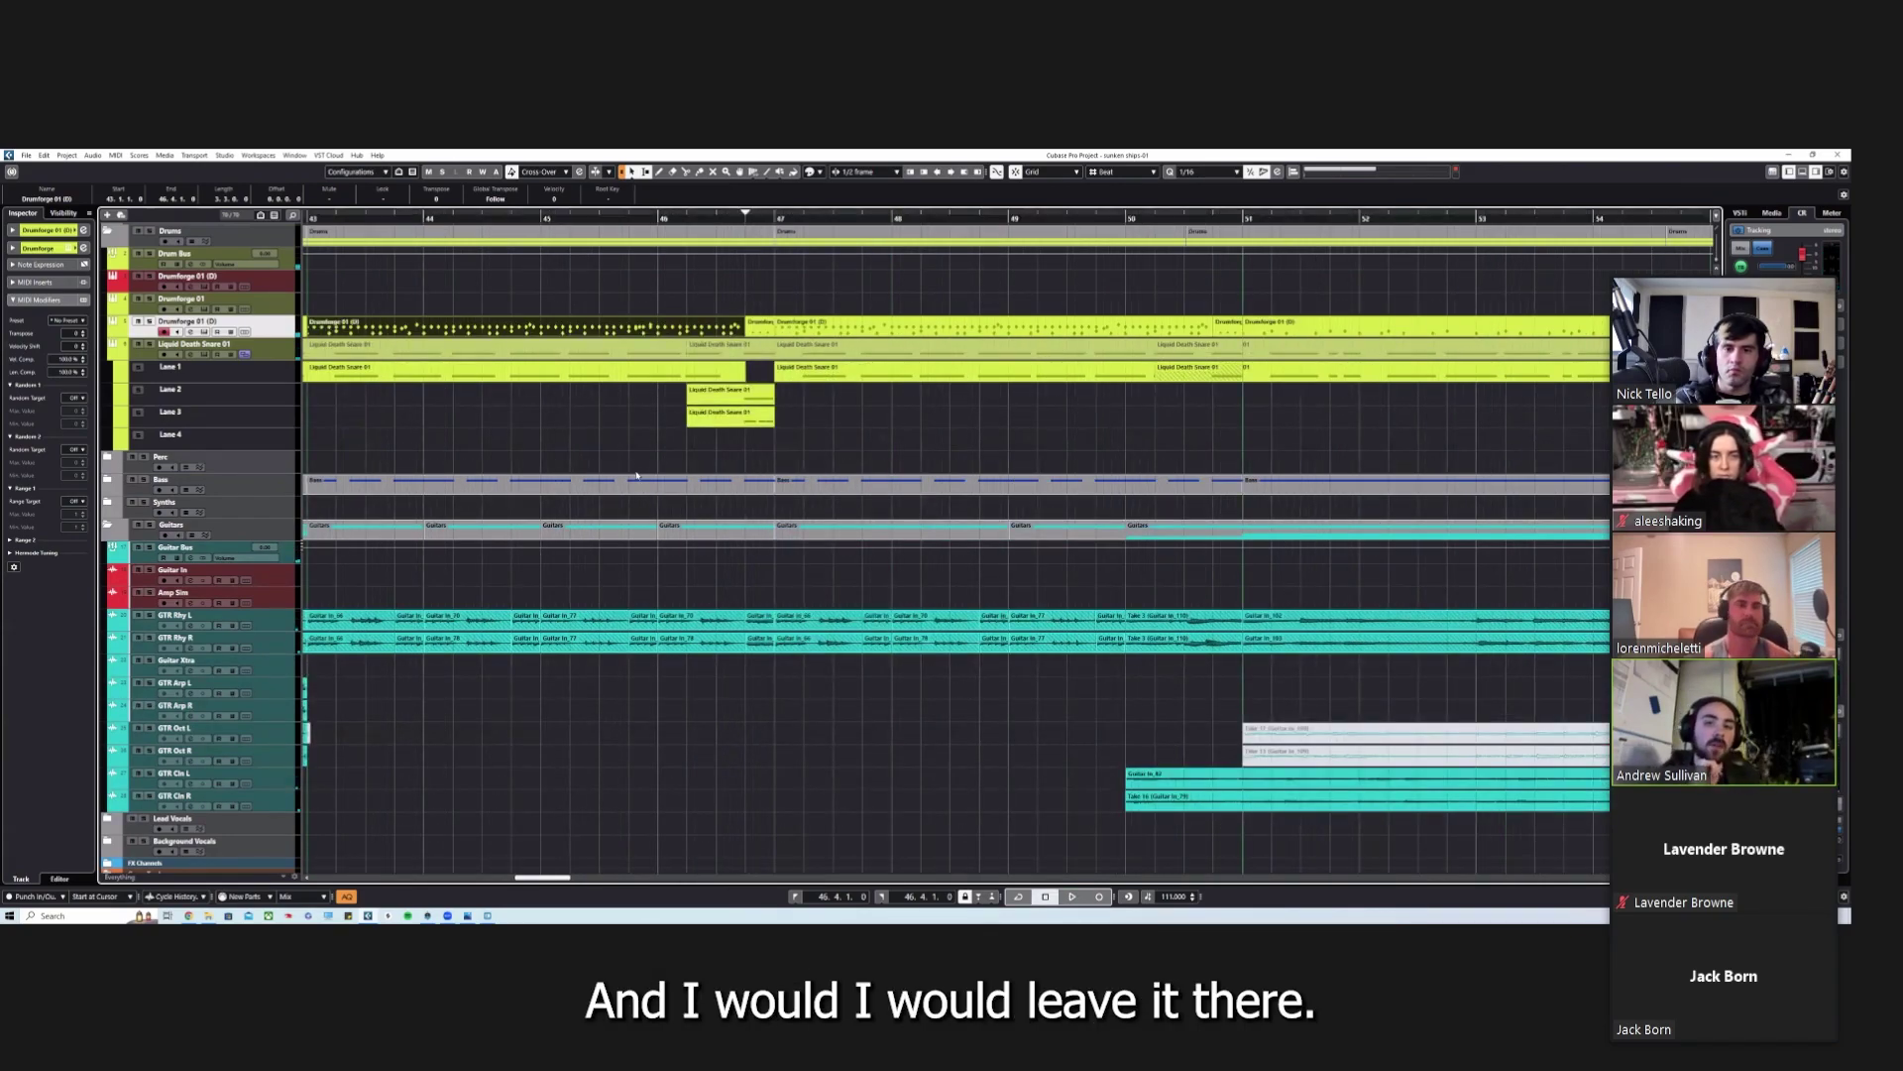
Step: Delete the tiny leftover event at bar 43 on the GTR Oct L track
{"action": "scroll", "coordinate": [636, 476], "scroll_direction": "left", "scroll_amount": 3}
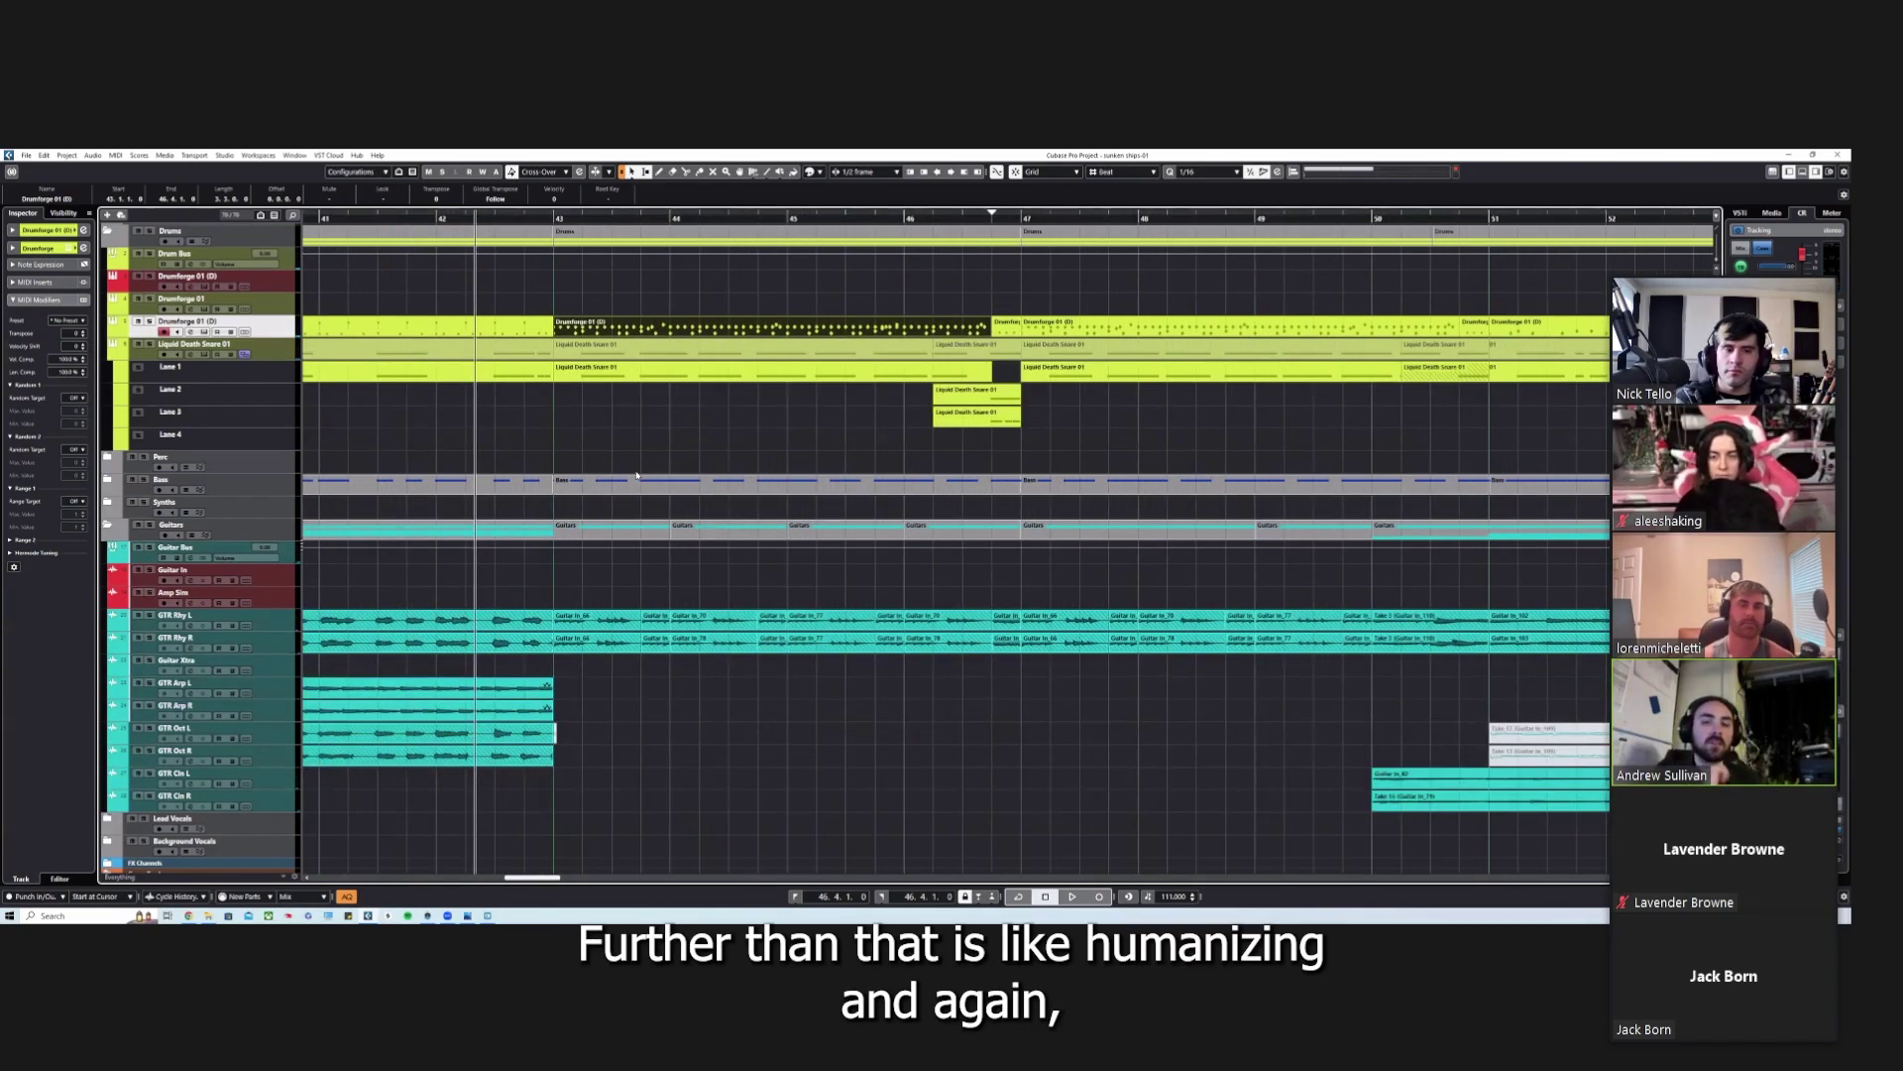
{"action": "key", "text": "h"}
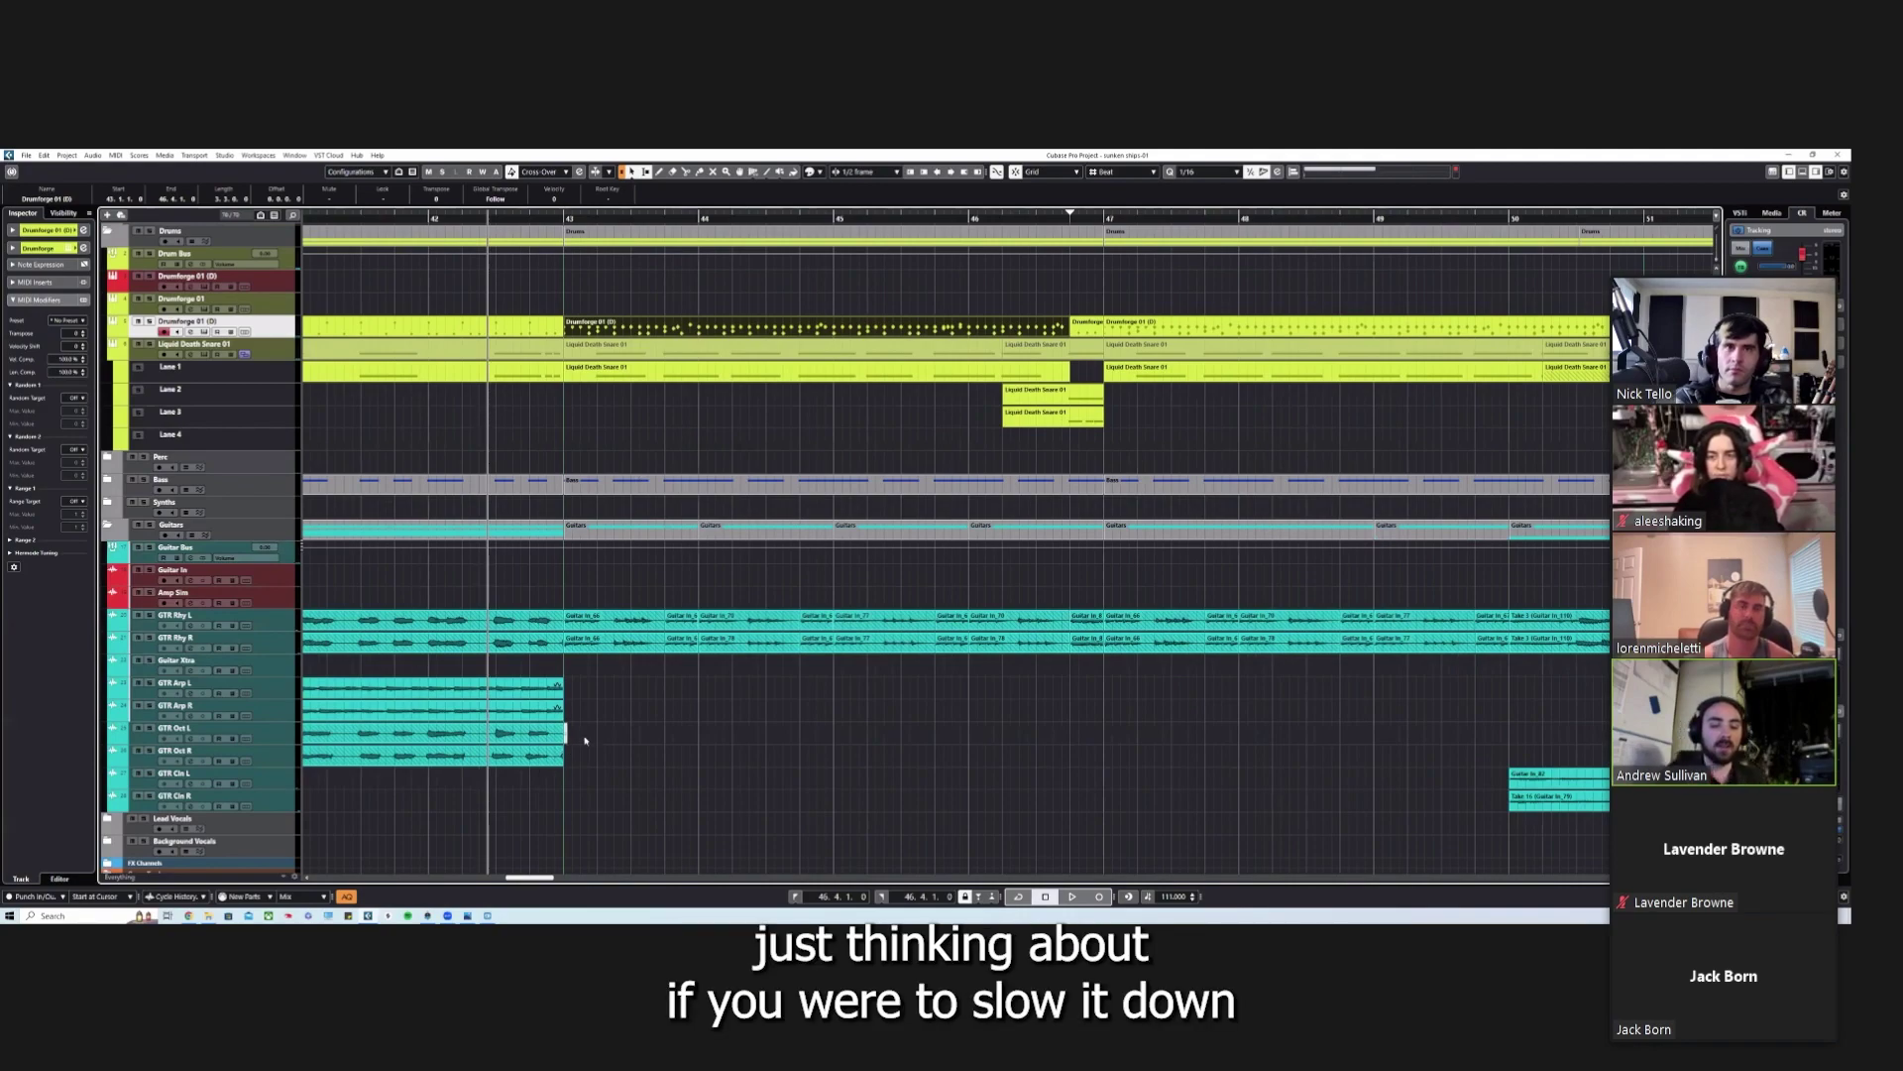
{"action": "key", "text": "h"}
{"action": "left_click_drag", "start_coordinate": [583, 739], "coordinate": [622, 734]}
{"action": "key", "text": "Delete"}
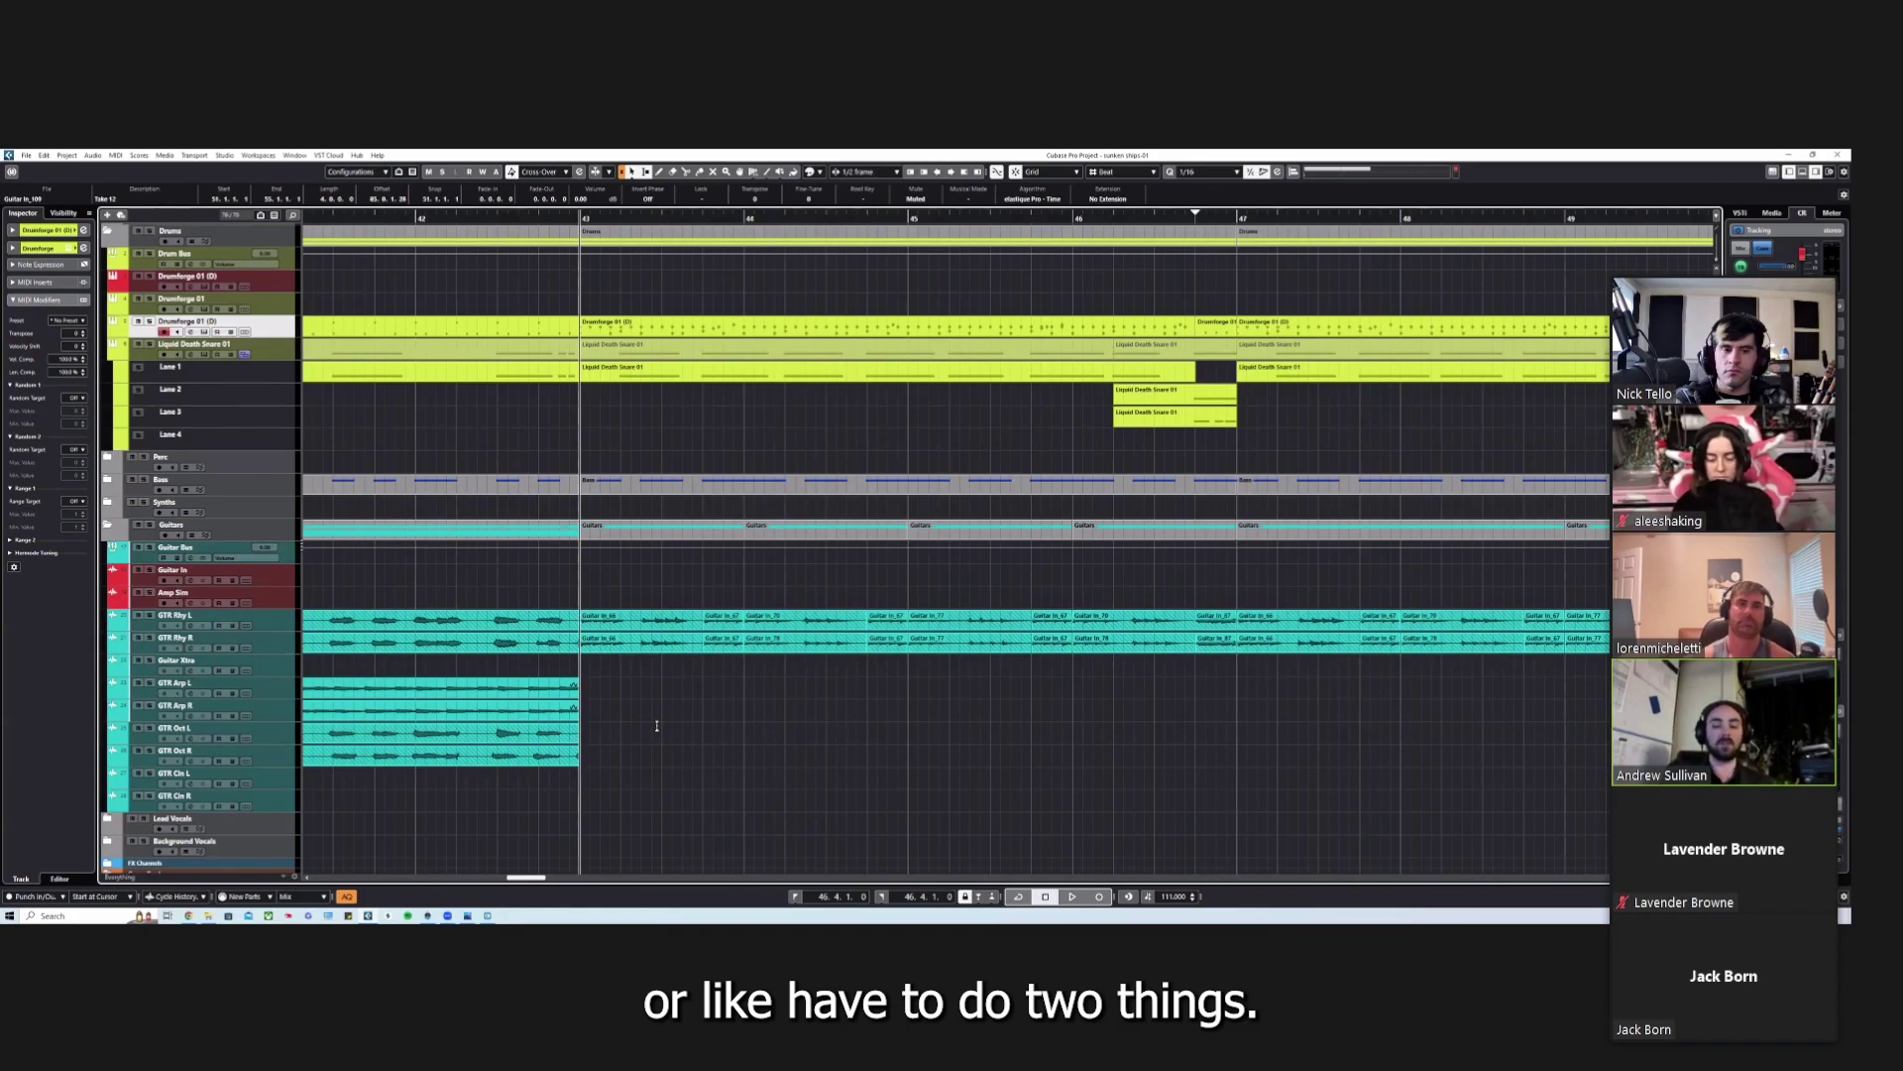
Step: Move the playhead back to bar 15, where the drum, bass and guitar parts start
{"action": "key", "text": "g"}
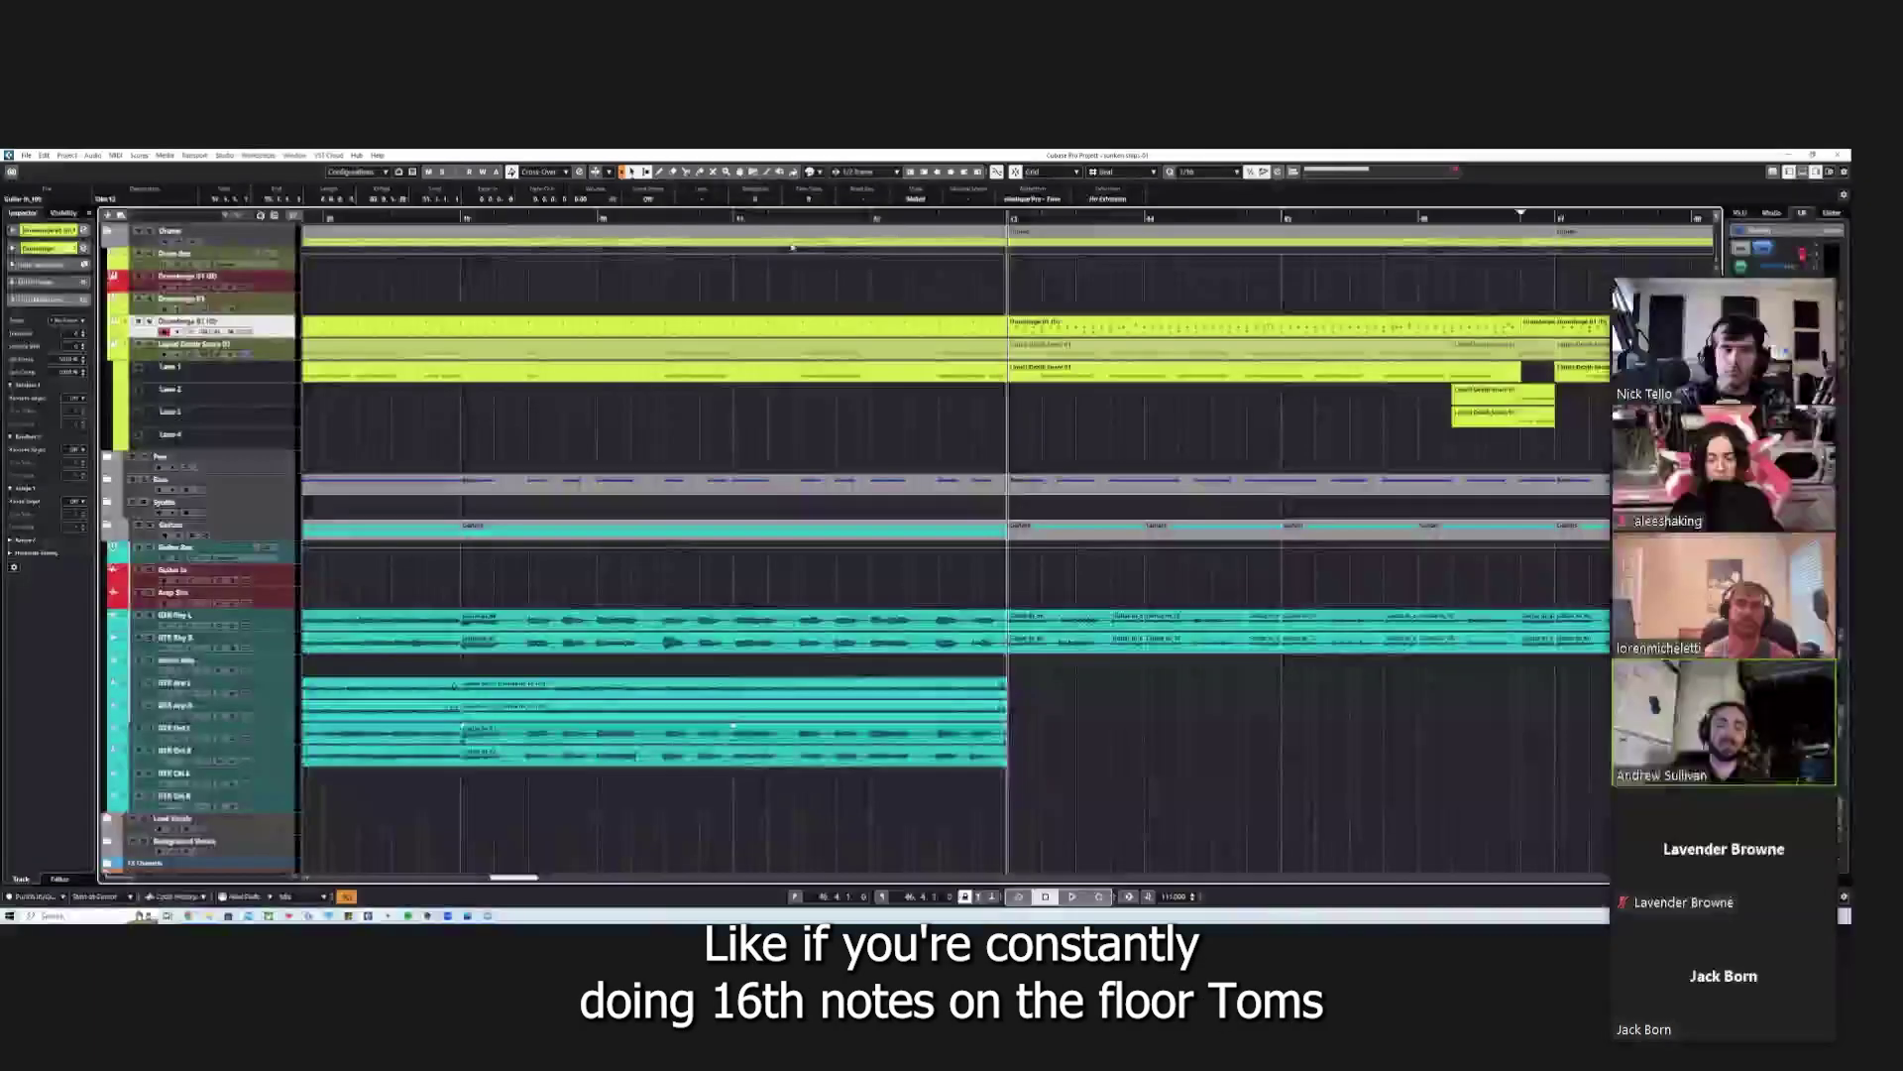
{"action": "key", "text": "g"}
{"action": "key", "text": "g"}
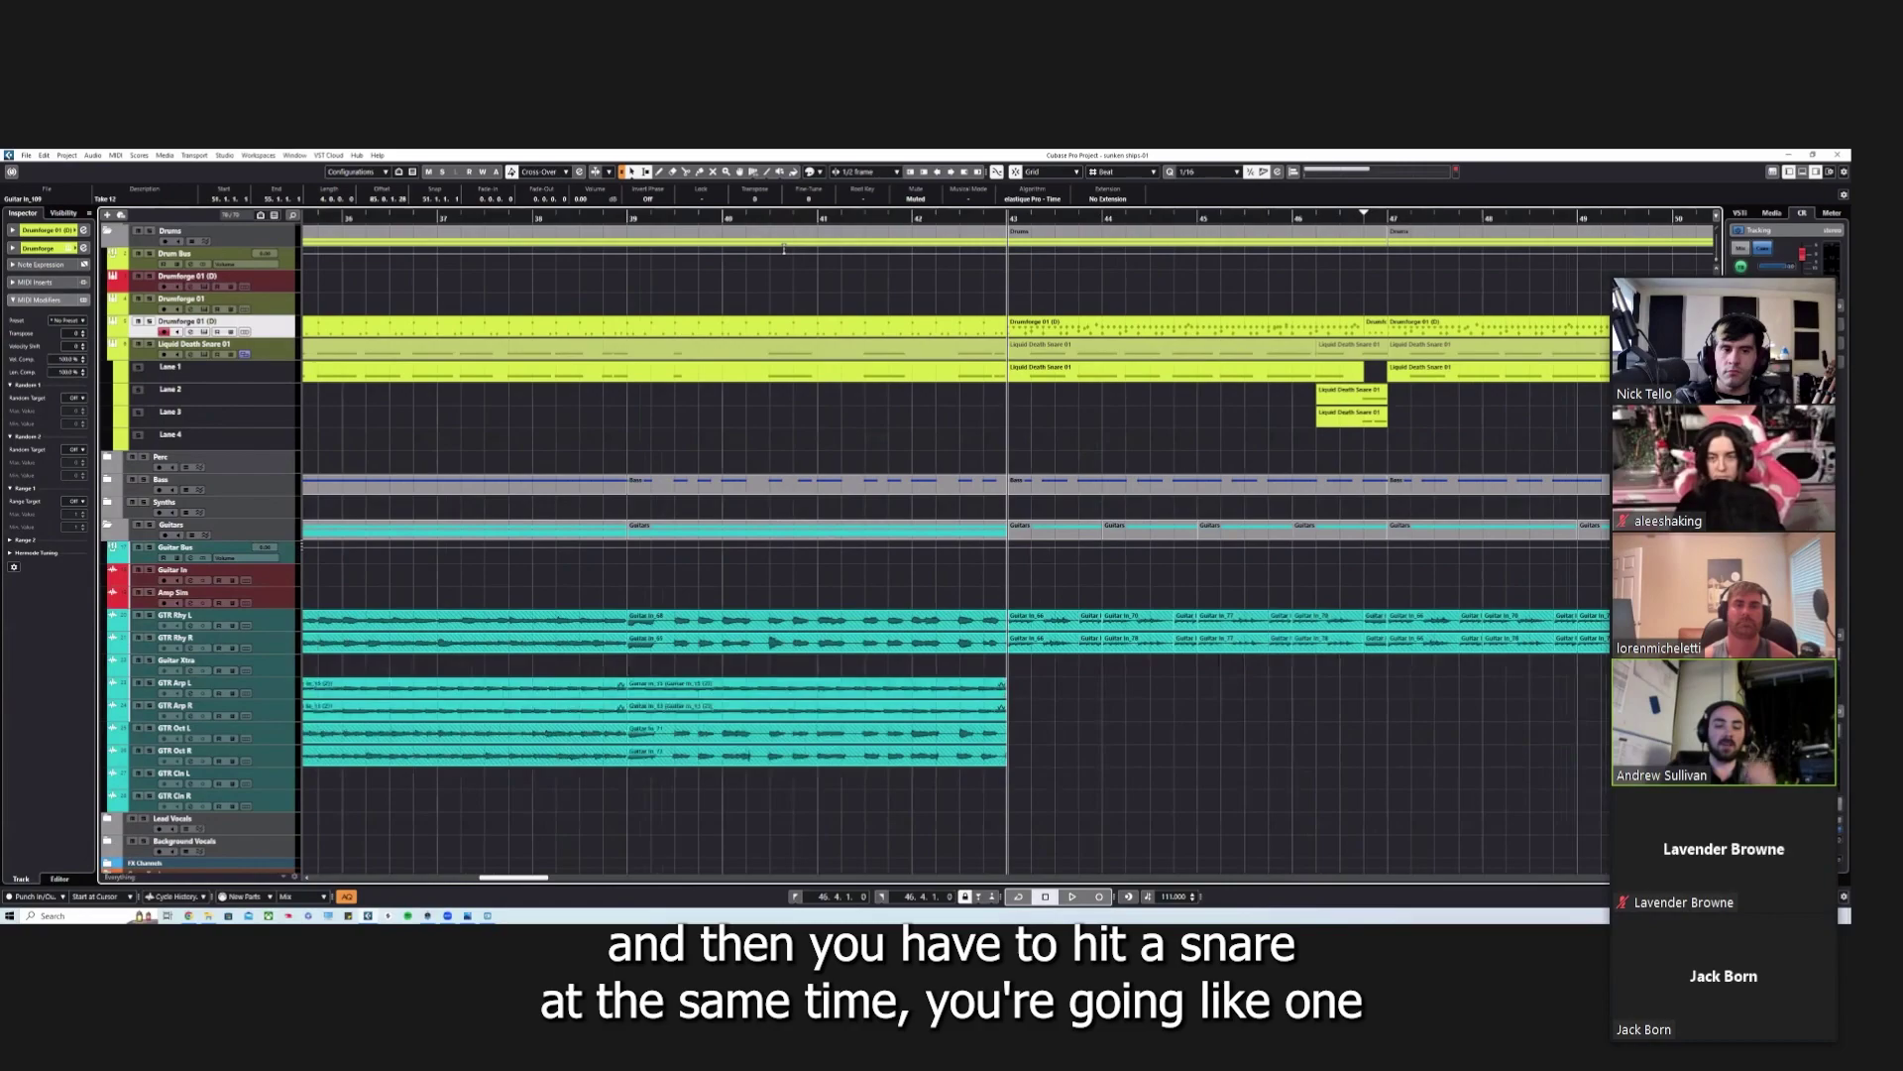
{"action": "key", "text": "g"}
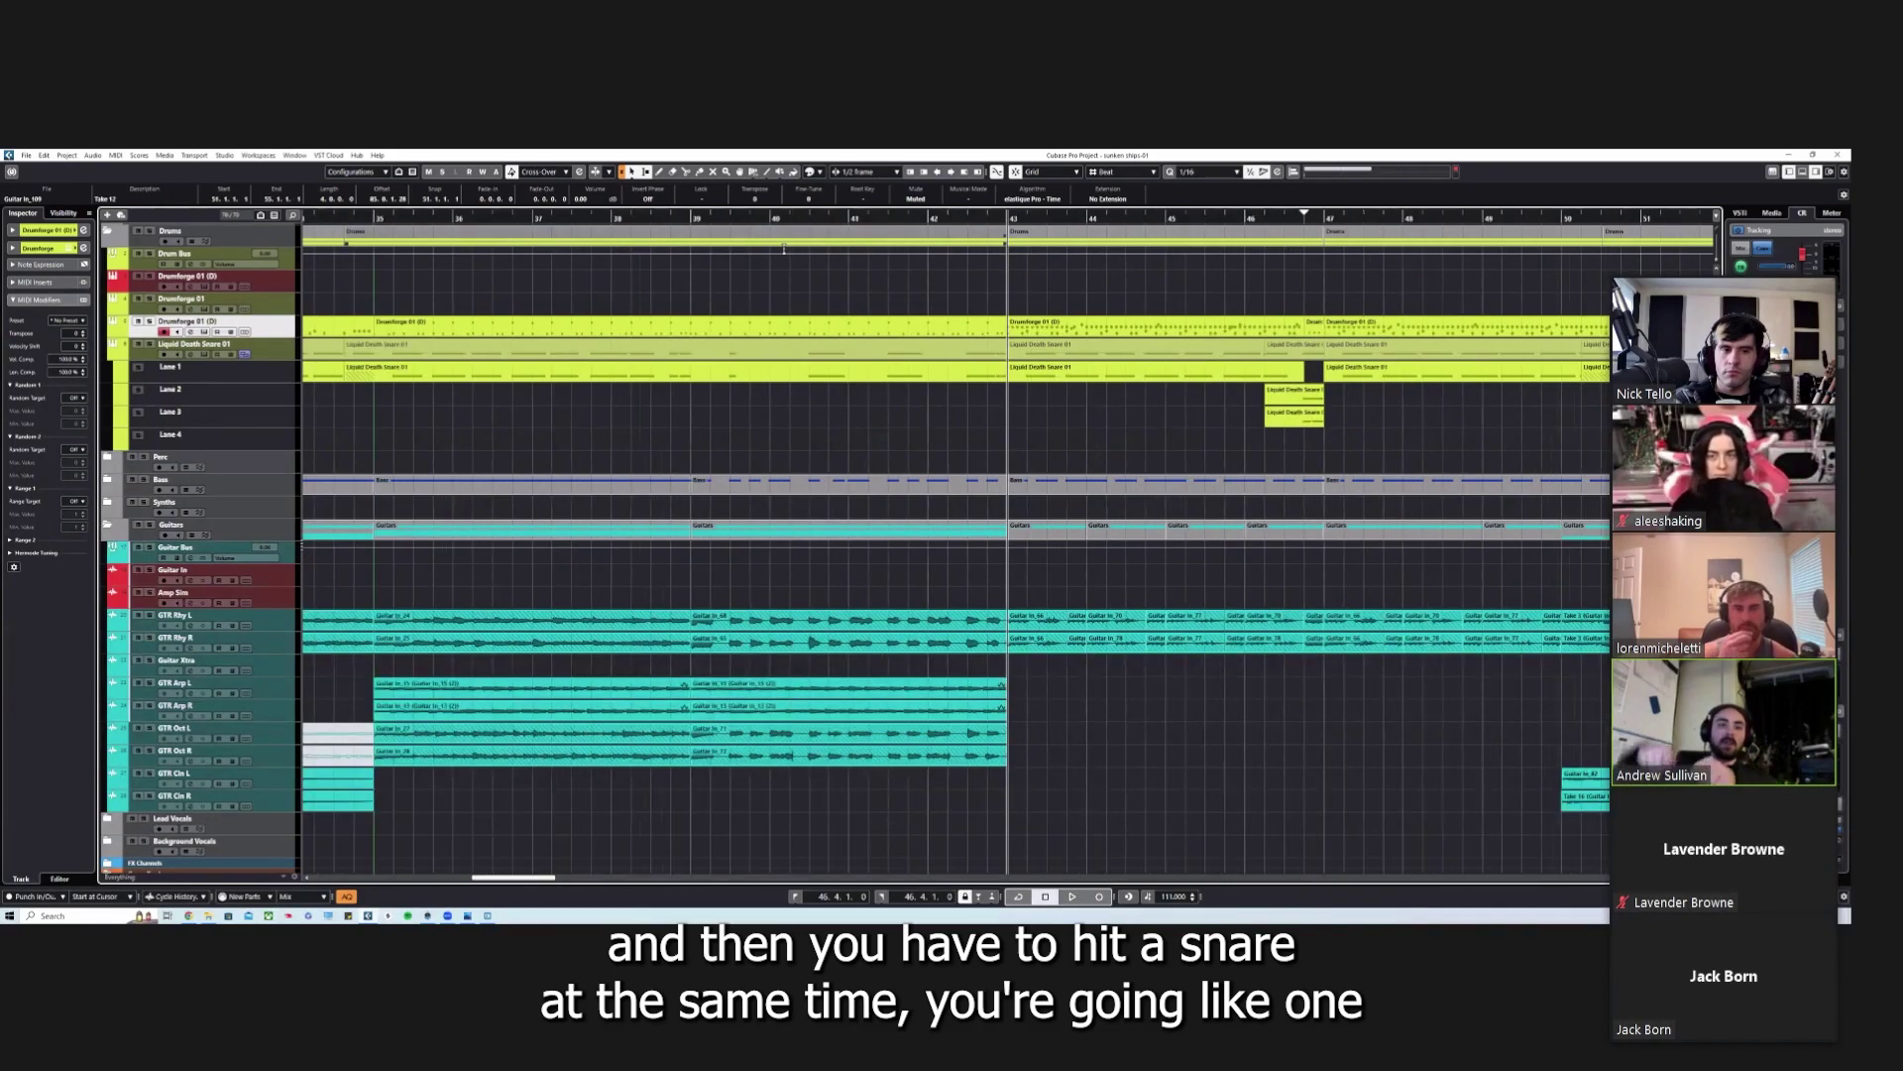
{"action": "key", "text": "g"}
{"action": "key", "text": "g"}
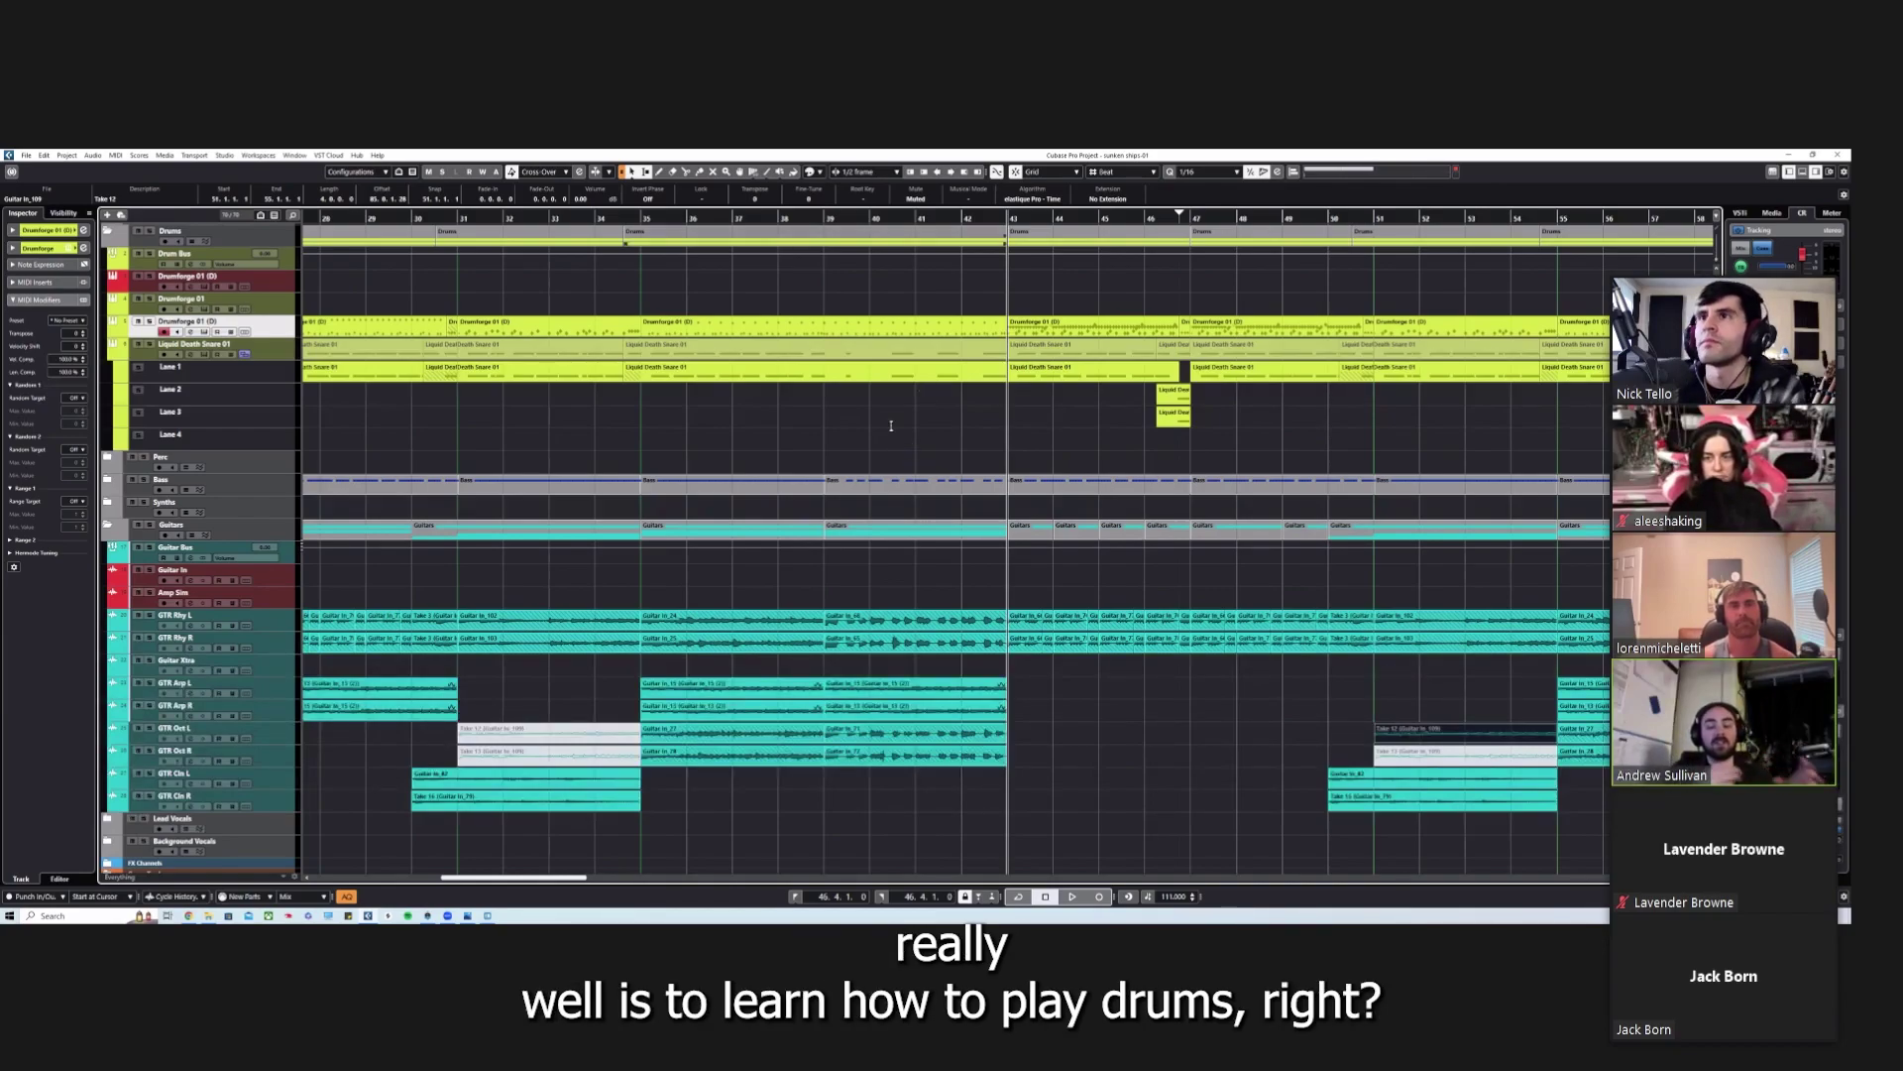
{"action": "left_click_drag", "start_coordinate": [883, 214], "coordinate": [177, 474]}
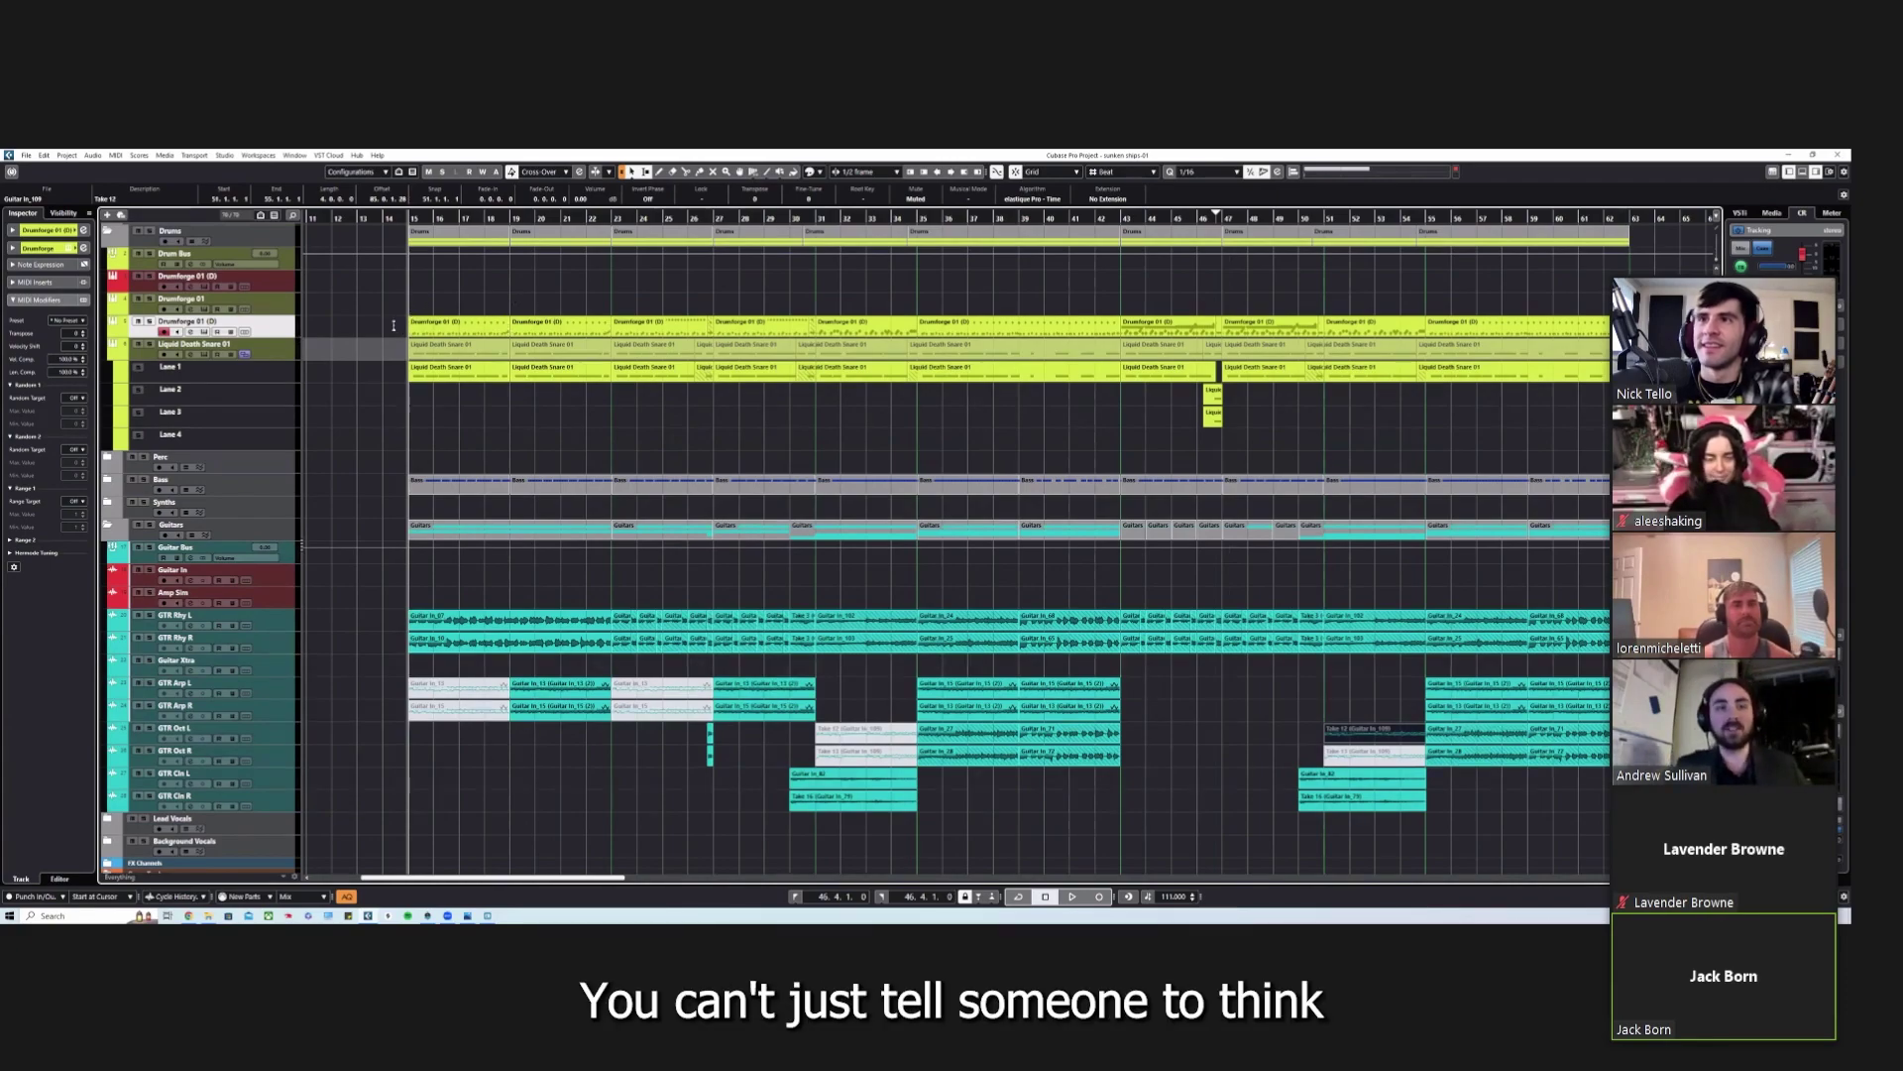
Step: Hide the lanes of the Liquid Death Snare 01 track and reduce the height of the Markers track
{"action": "left_click", "coordinate": [244, 354]}
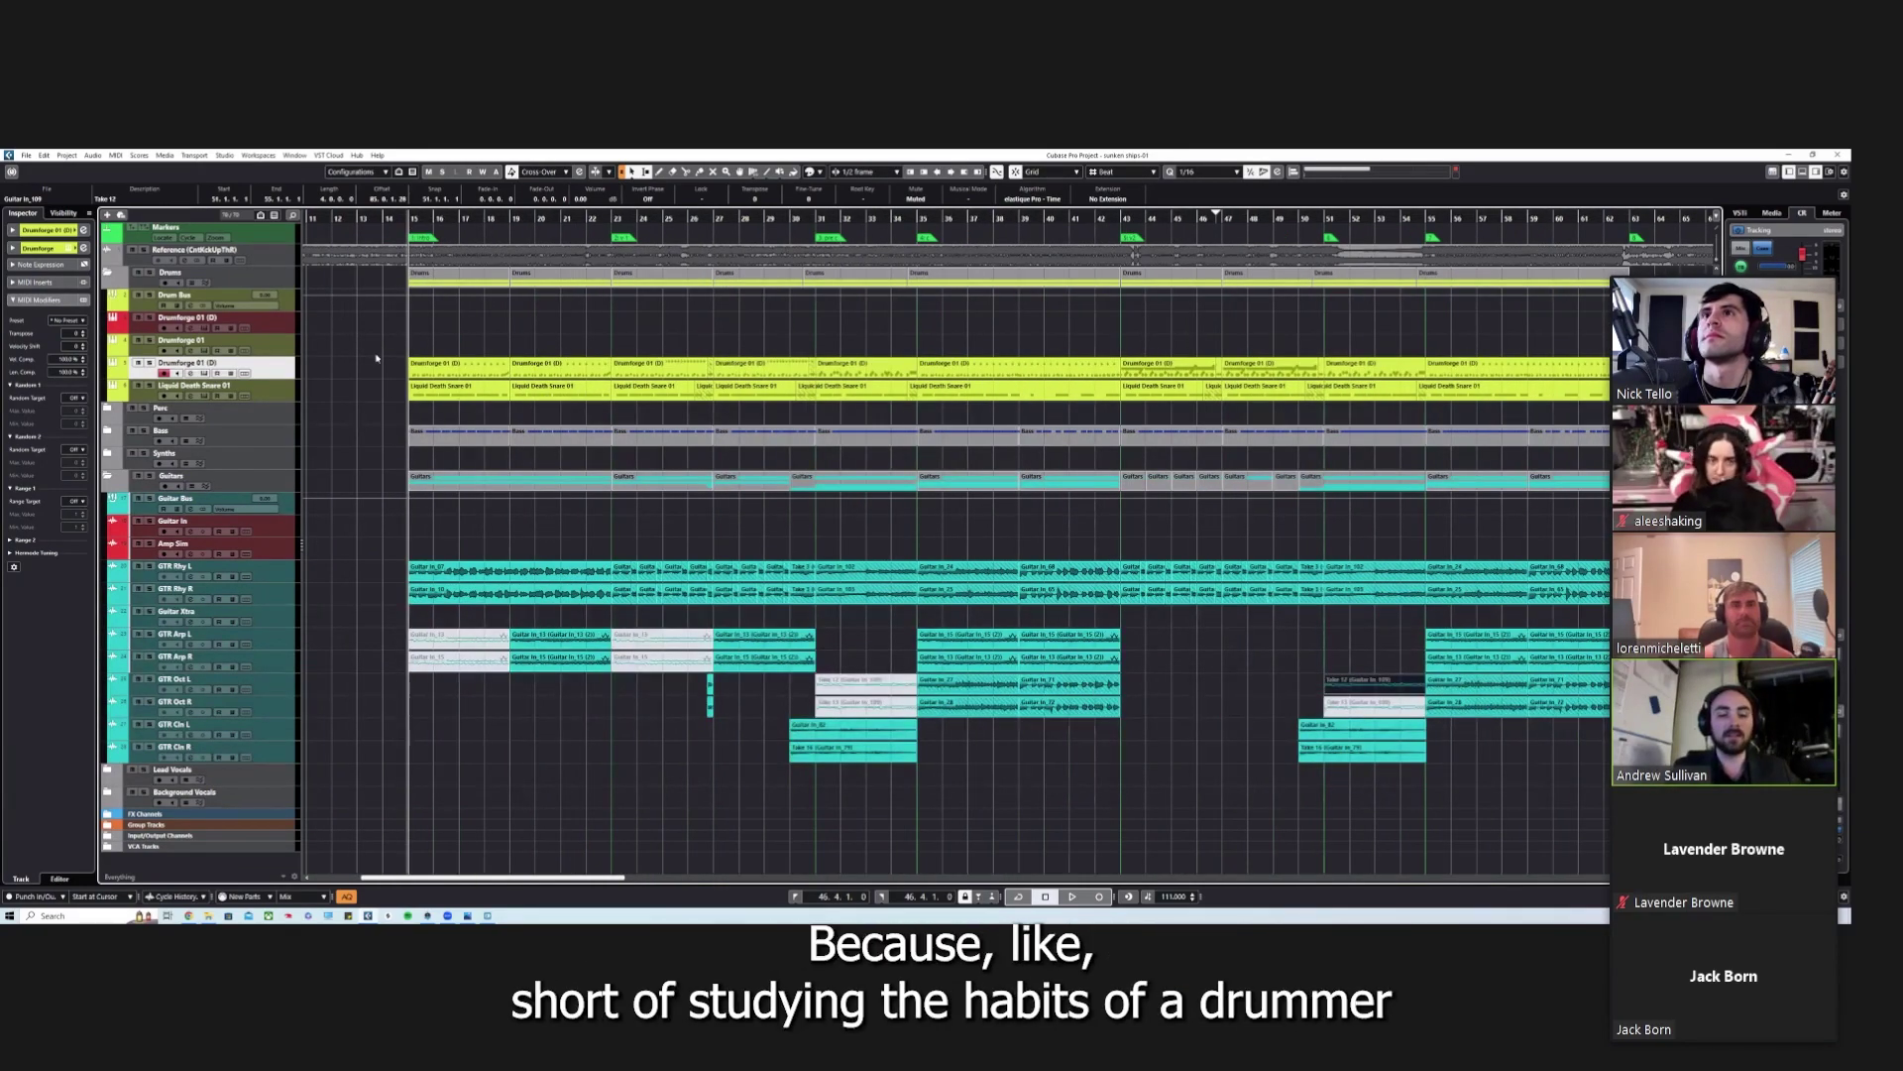
{"action": "left_click_drag", "start_coordinate": [277, 241], "coordinate": [298, 252]}
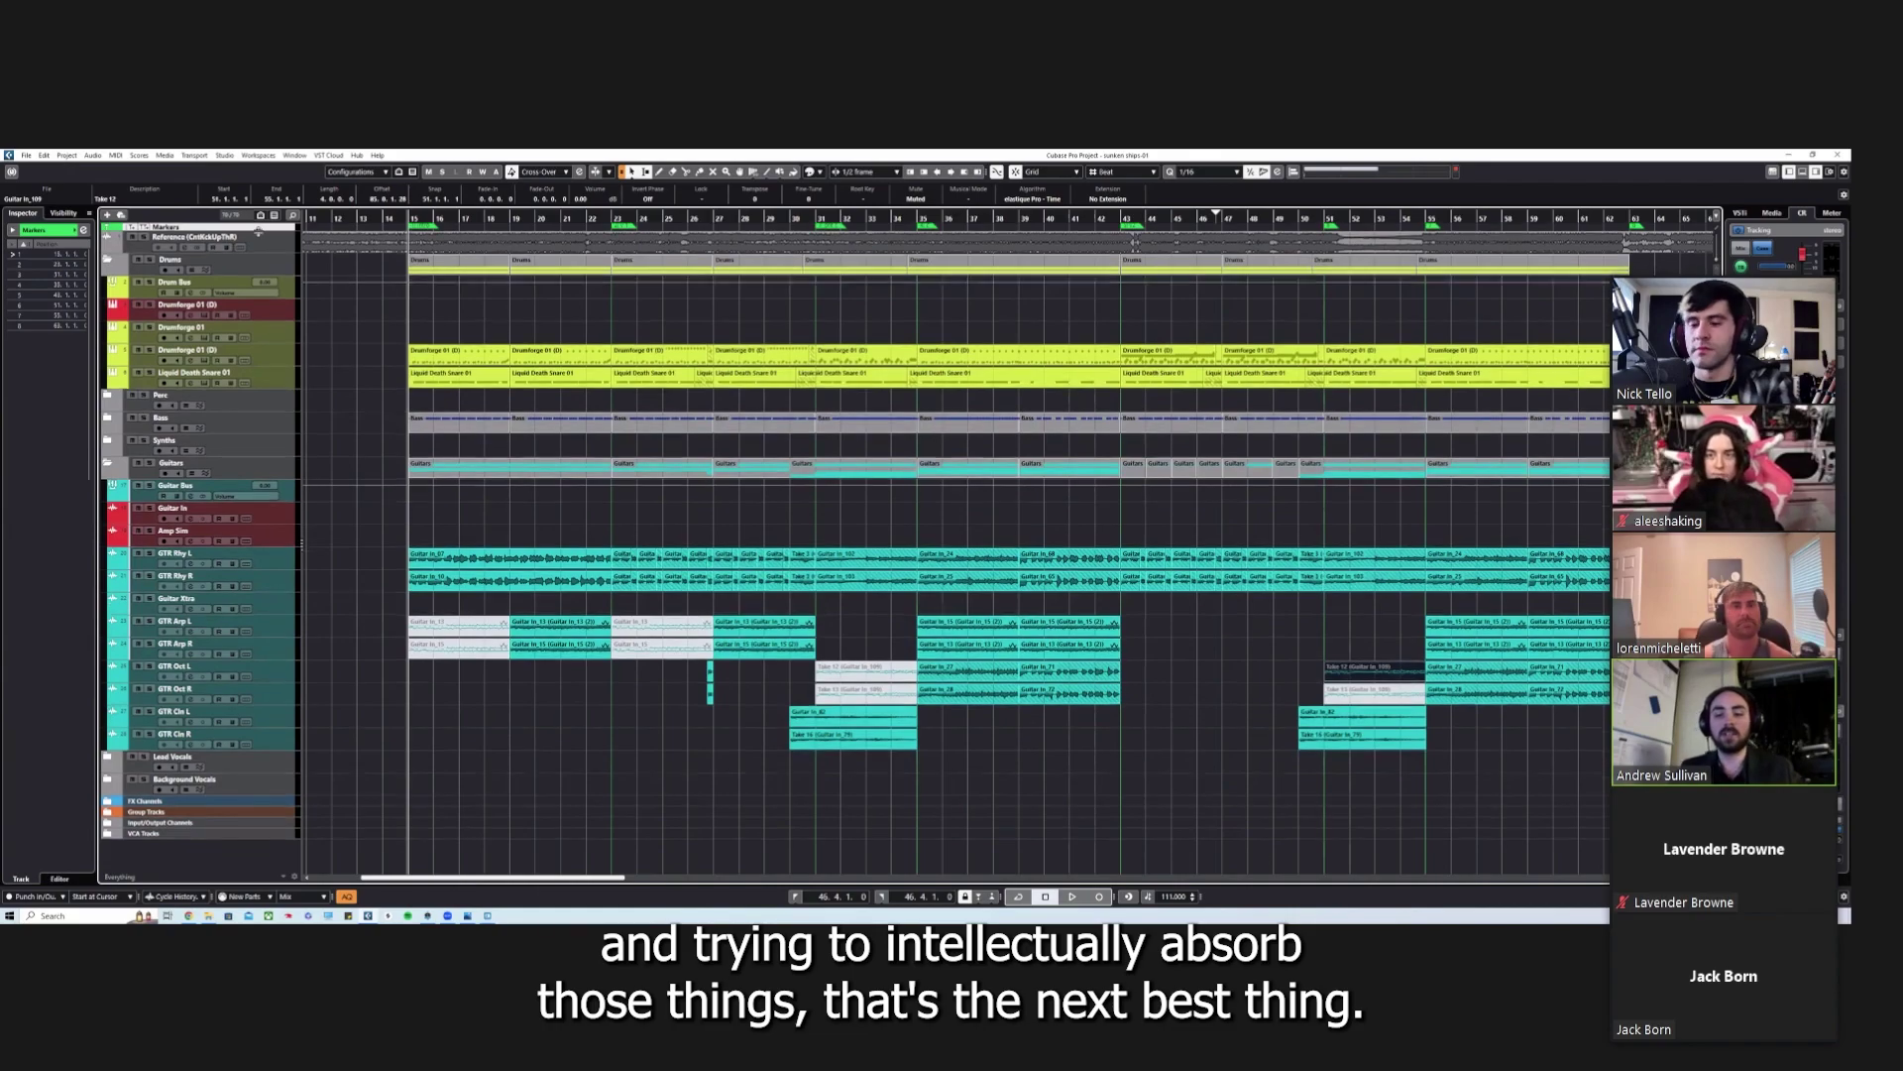
{"action": "left_click", "coordinate": [287, 253]}
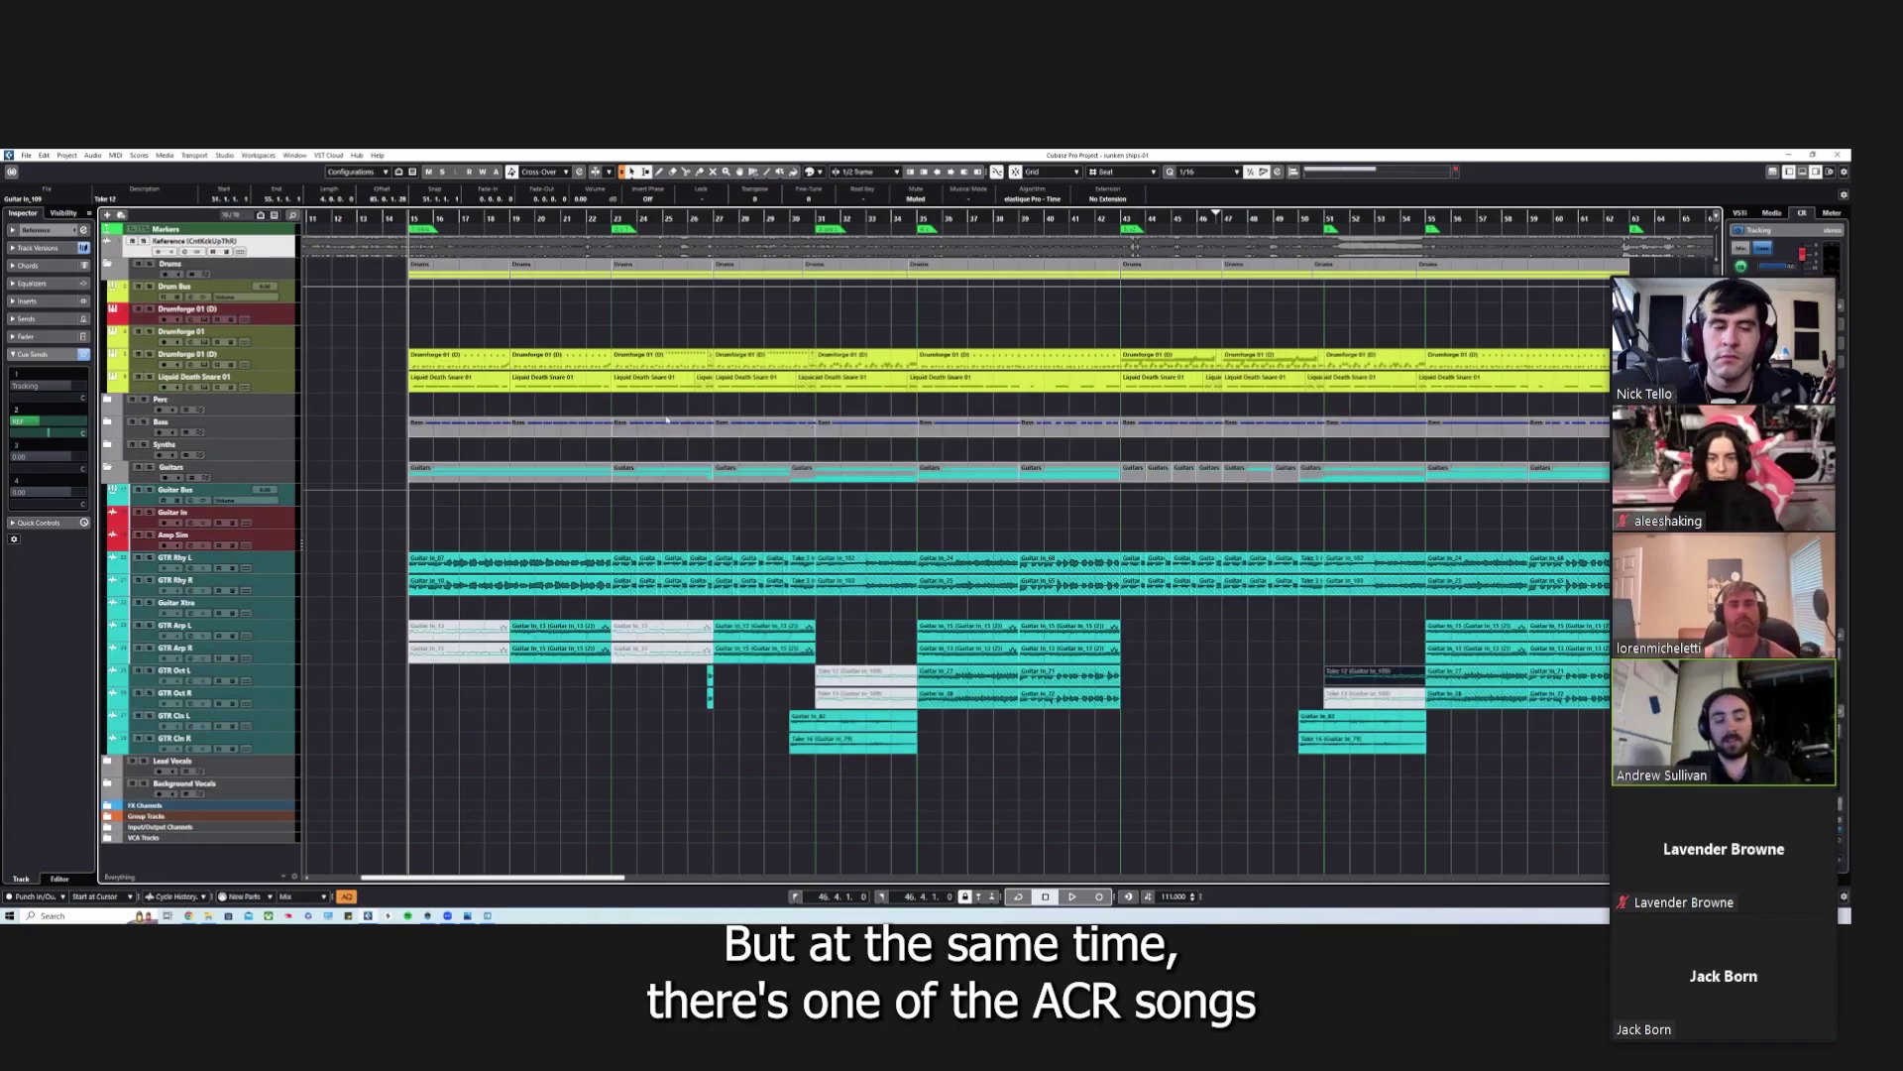
Step: Assign the GM Map drum map to the Liquid Death Snare 01 track
{"action": "left_click", "coordinate": [218, 383]}
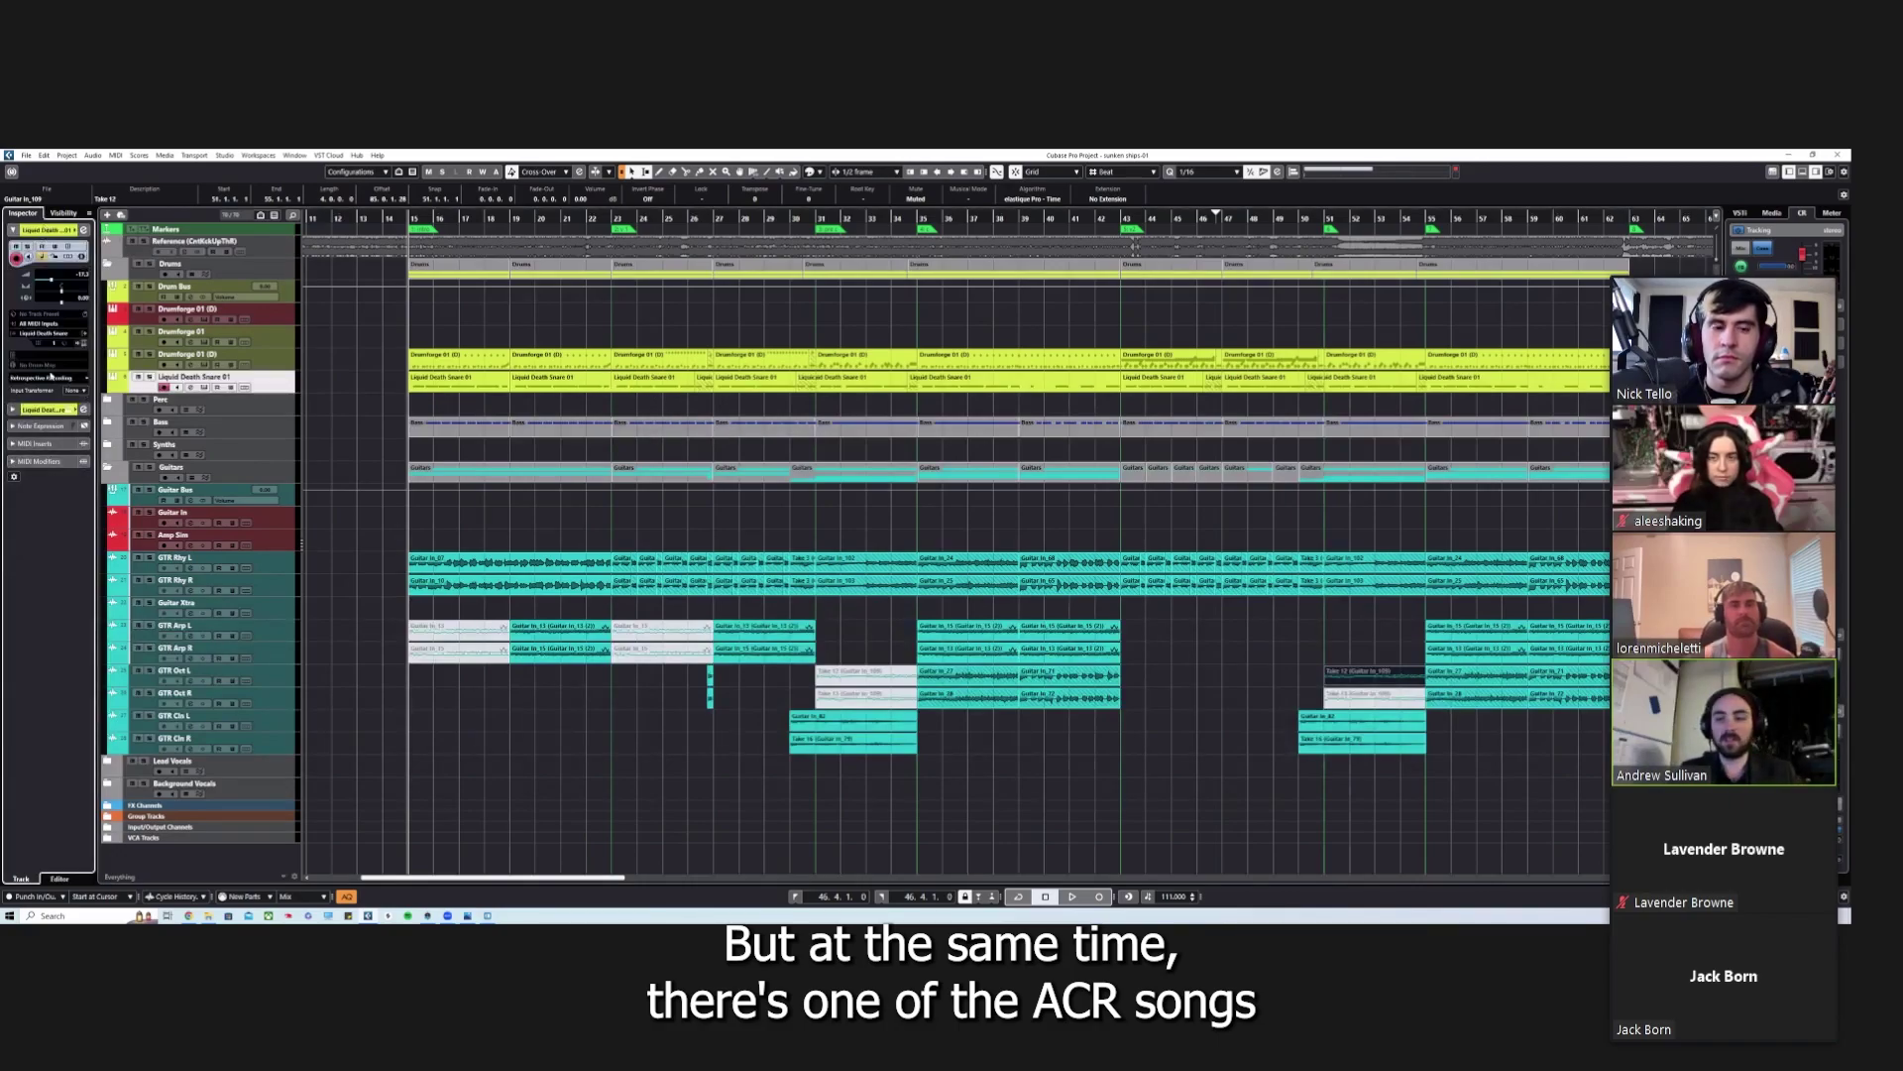
{"action": "left_click", "coordinate": [50, 369]}
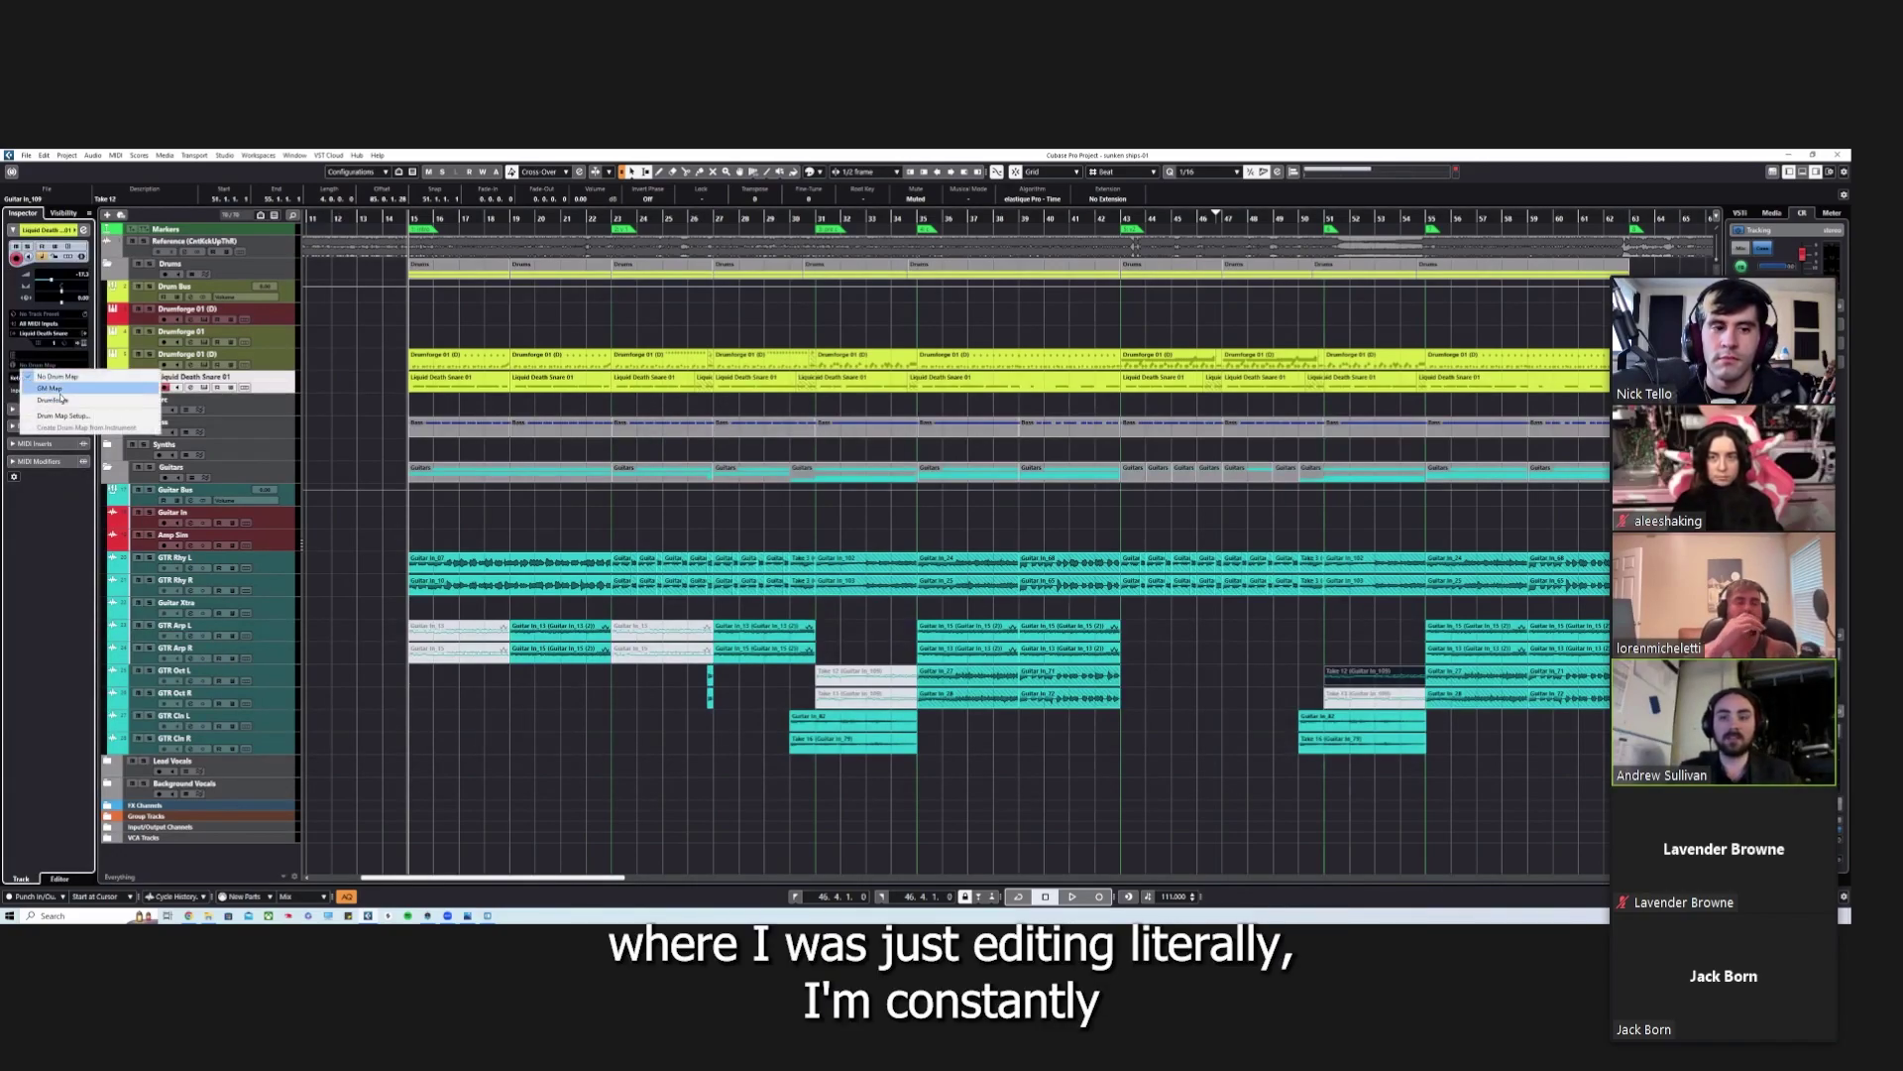
{"action": "left_click", "coordinate": [50, 388]}
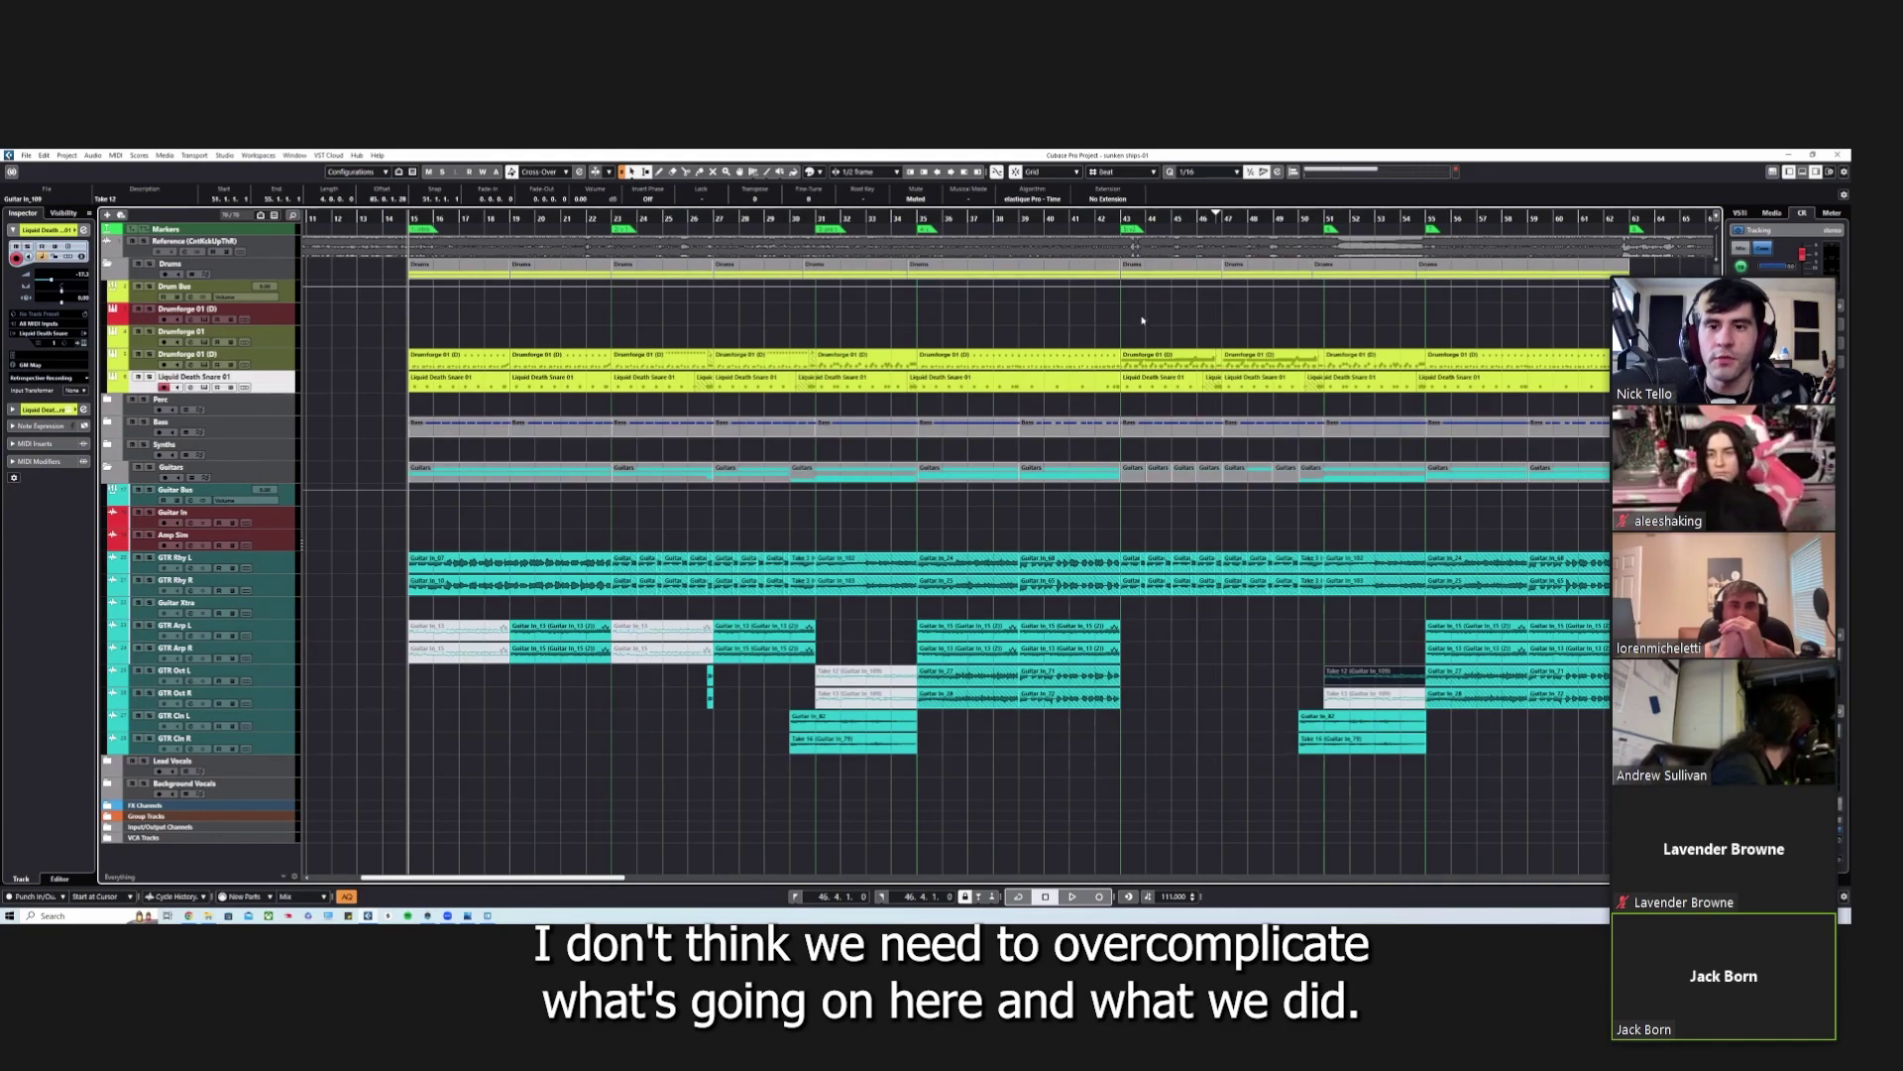
Step: Open the Drumforge 01 (D) event at bar 43 in the drum editor and examine its notes across bars 43 to 46
{"action": "scroll", "coordinate": [1090, 357], "scroll_direction": "right", "scroll_amount": 5}
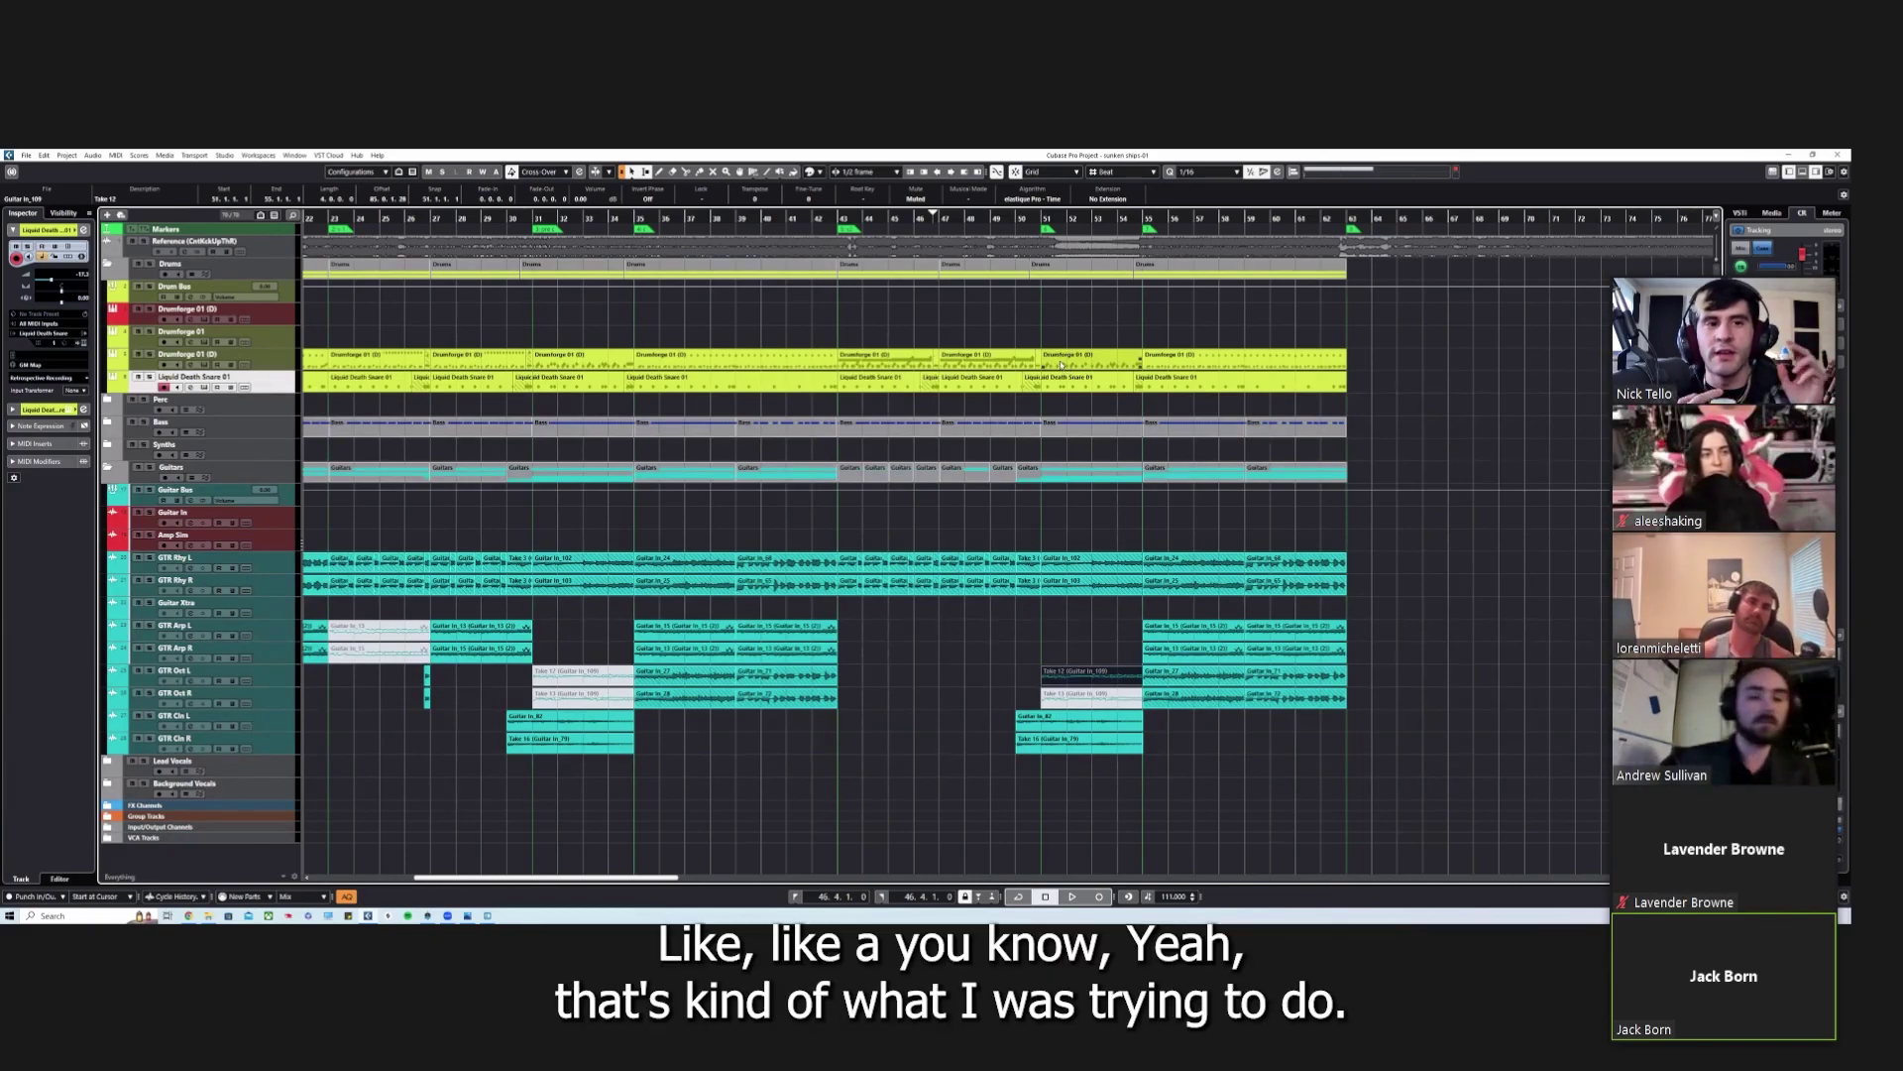
{"action": "double_click", "coordinate": [885, 361]}
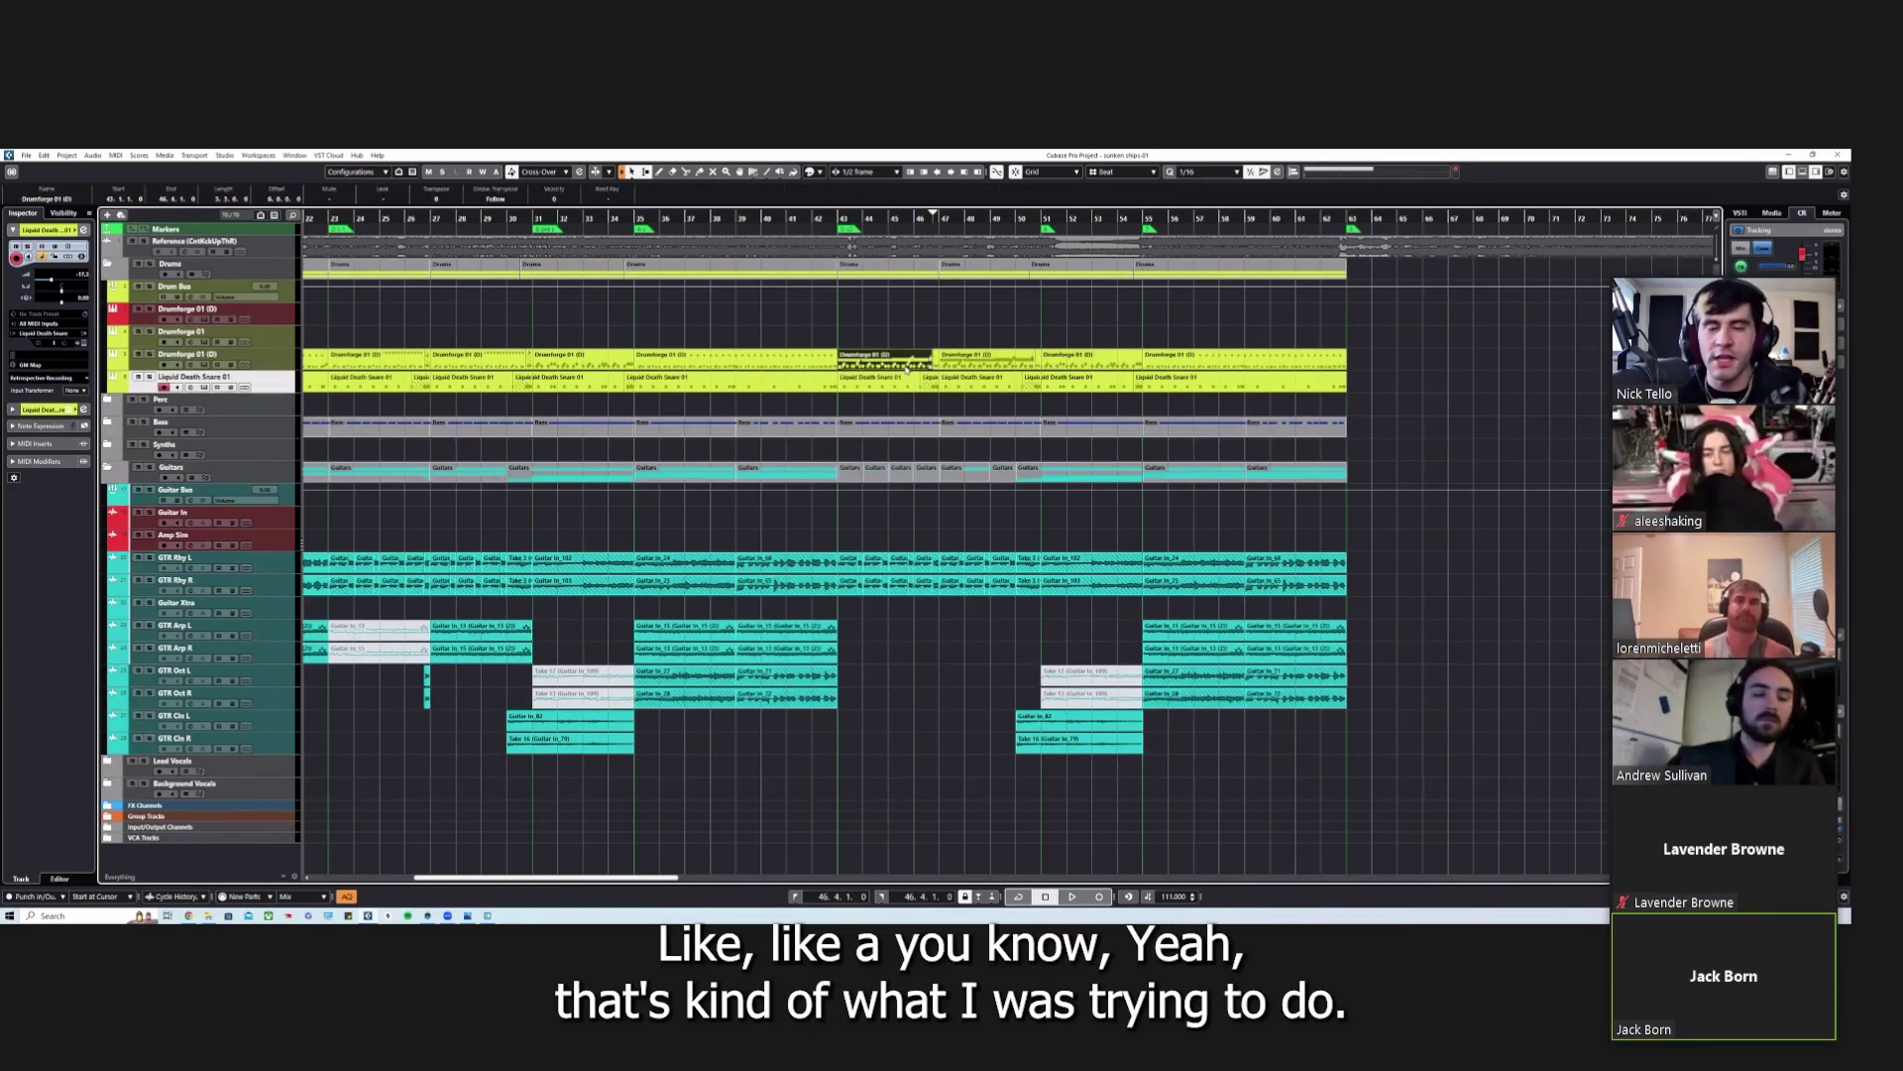
{"action": "key", "text": "h"}
{"action": "key", "text": "h"}
{"action": "key", "text": "h"}
{"action": "key", "text": "h"}
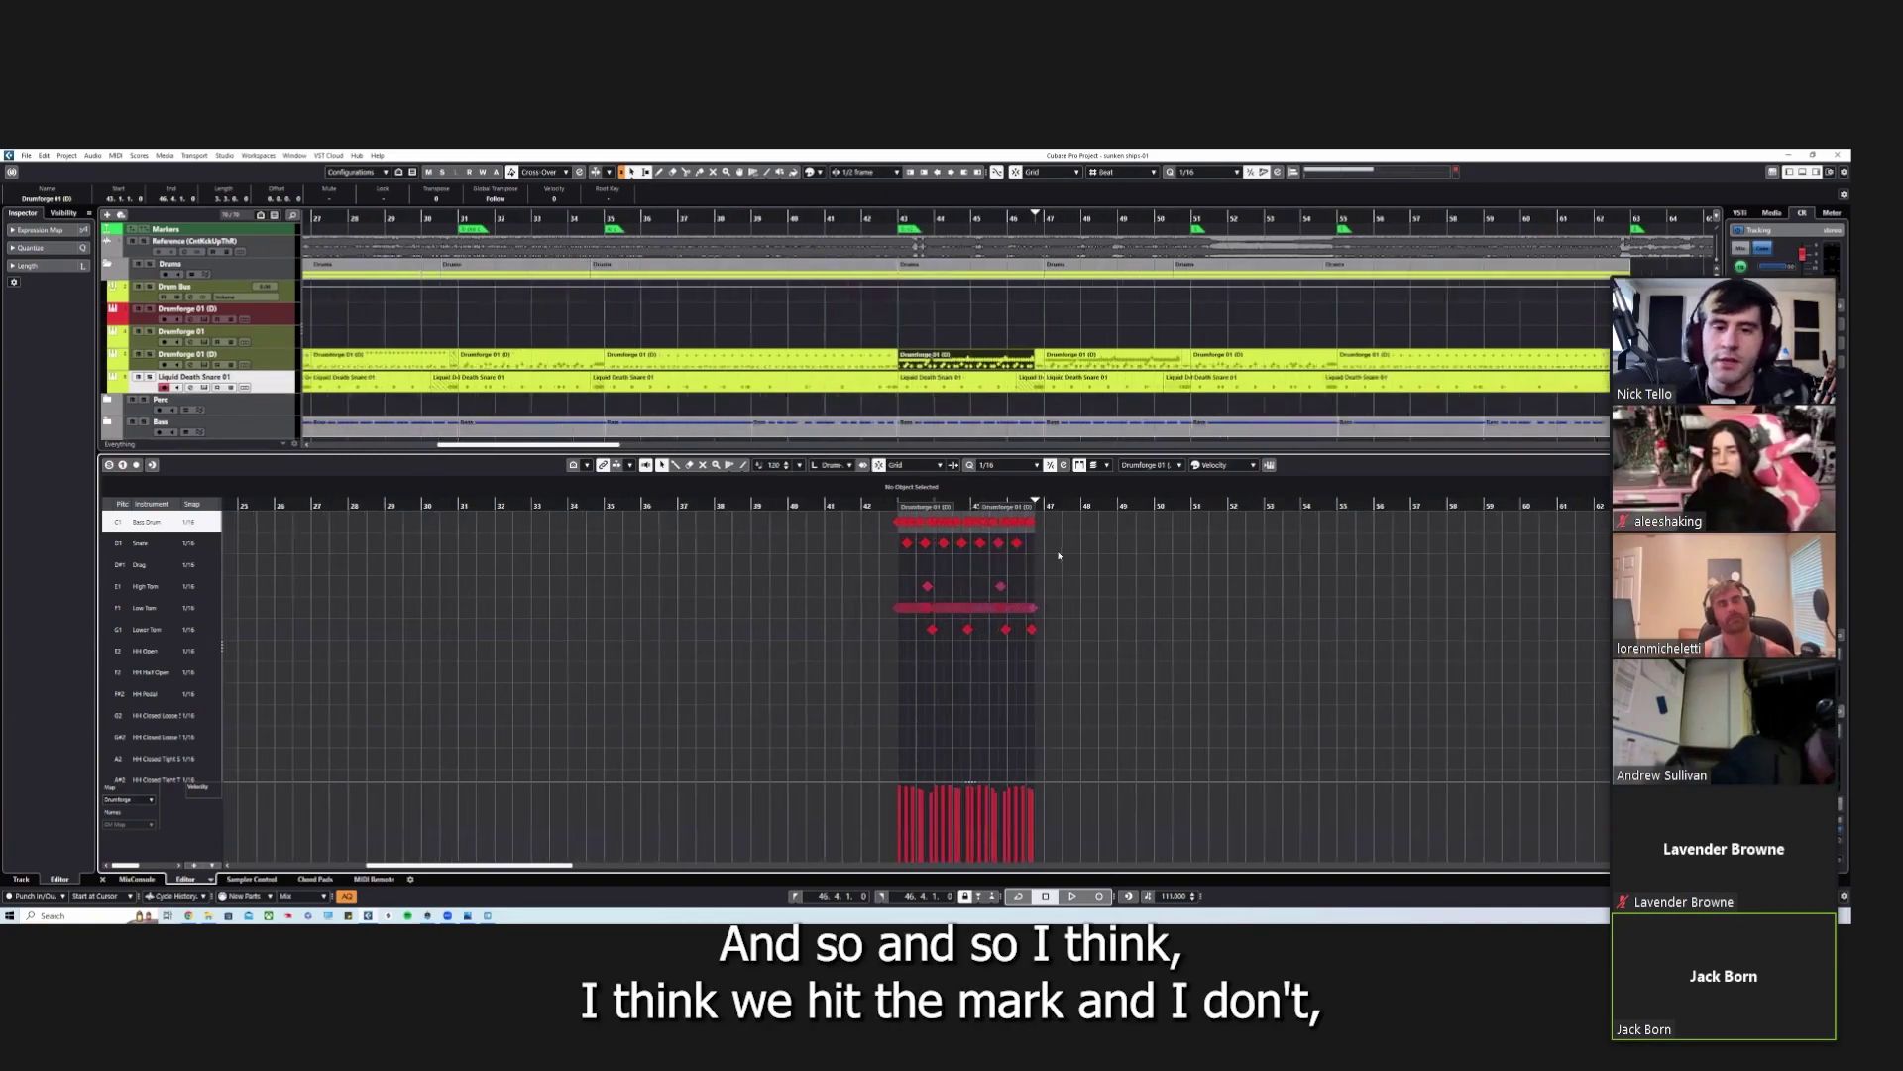
{"action": "key", "text": "h"}
{"action": "key", "text": "h"}
{"action": "key", "text": "h"}
{"action": "key", "text": "h"}
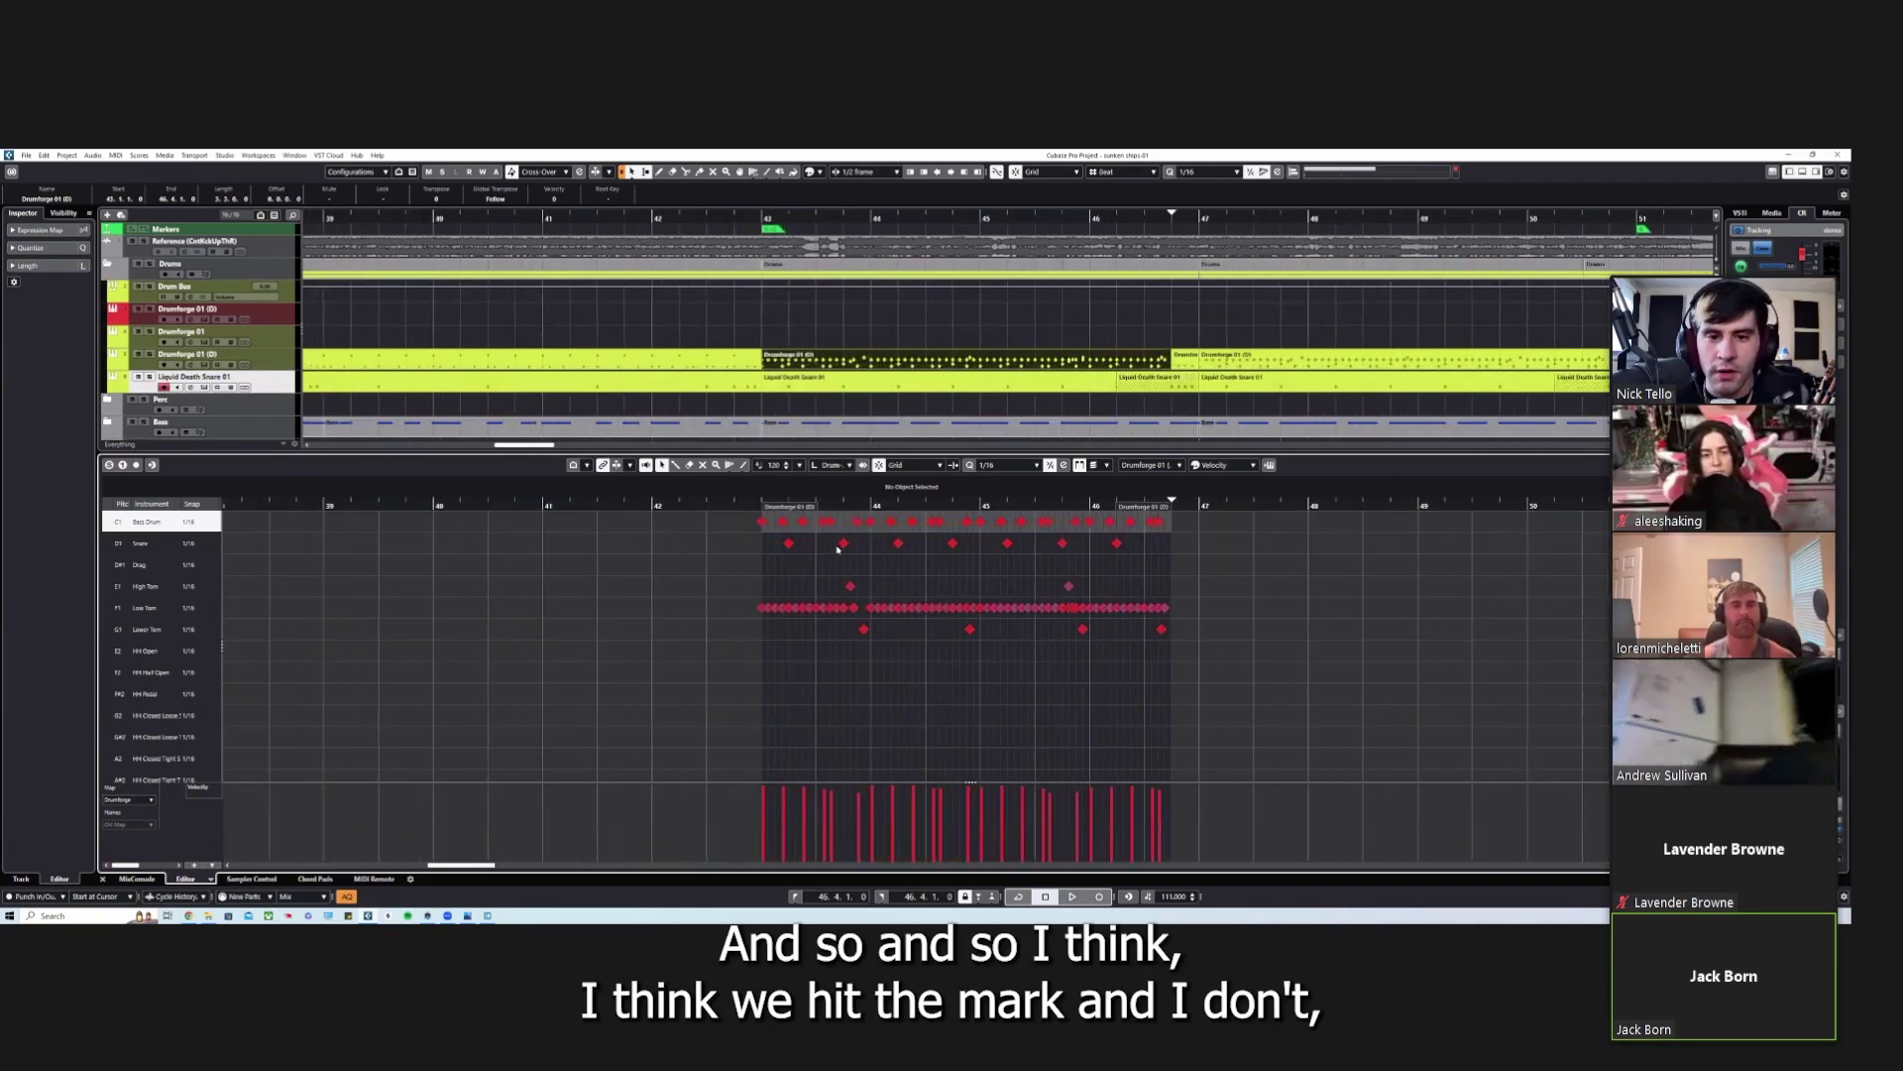
{"action": "key", "text": "h"}
{"action": "key", "text": "h"}
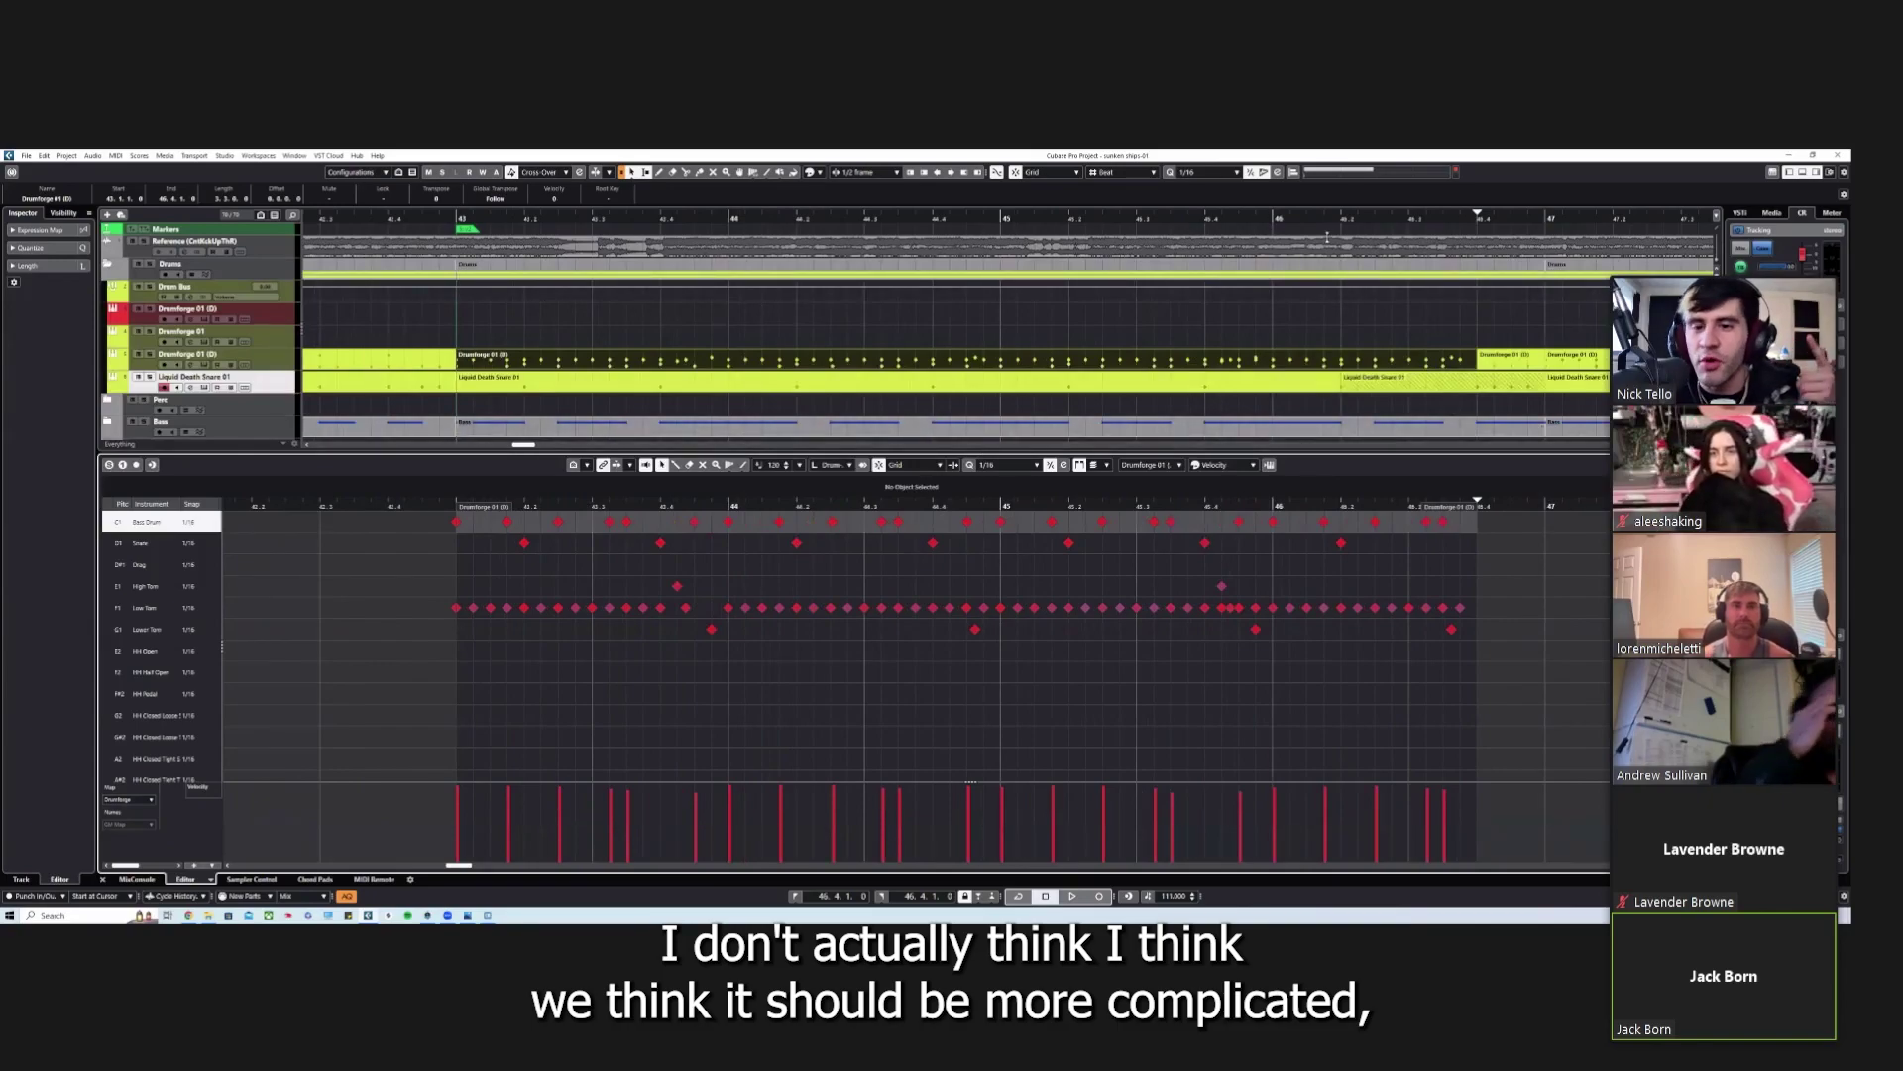
{"action": "key", "text": "g"}
{"action": "key", "text": "g"}
{"action": "key", "text": "g"}
{"action": "key", "text": "g"}
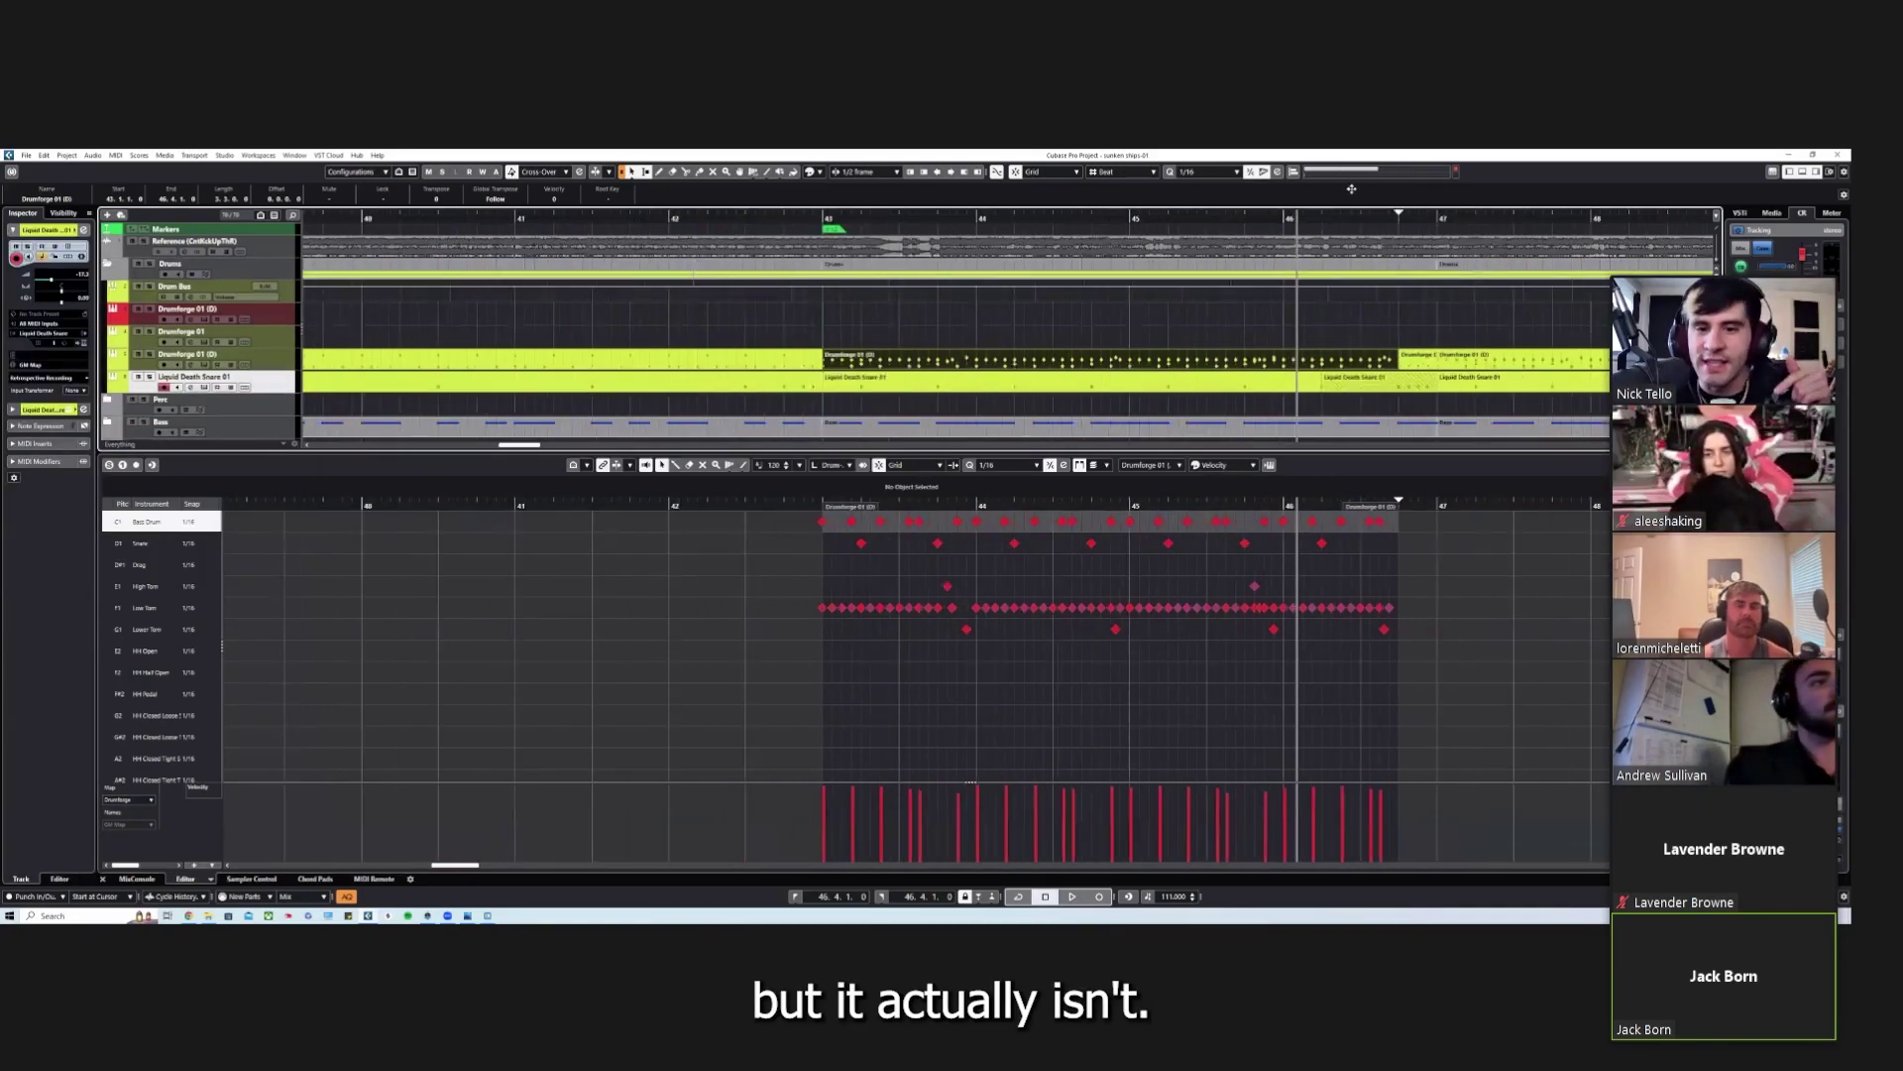
{"action": "key", "text": "g"}
{"action": "key", "text": "g"}
{"action": "key", "text": "g"}
{"action": "key", "text": "g"}
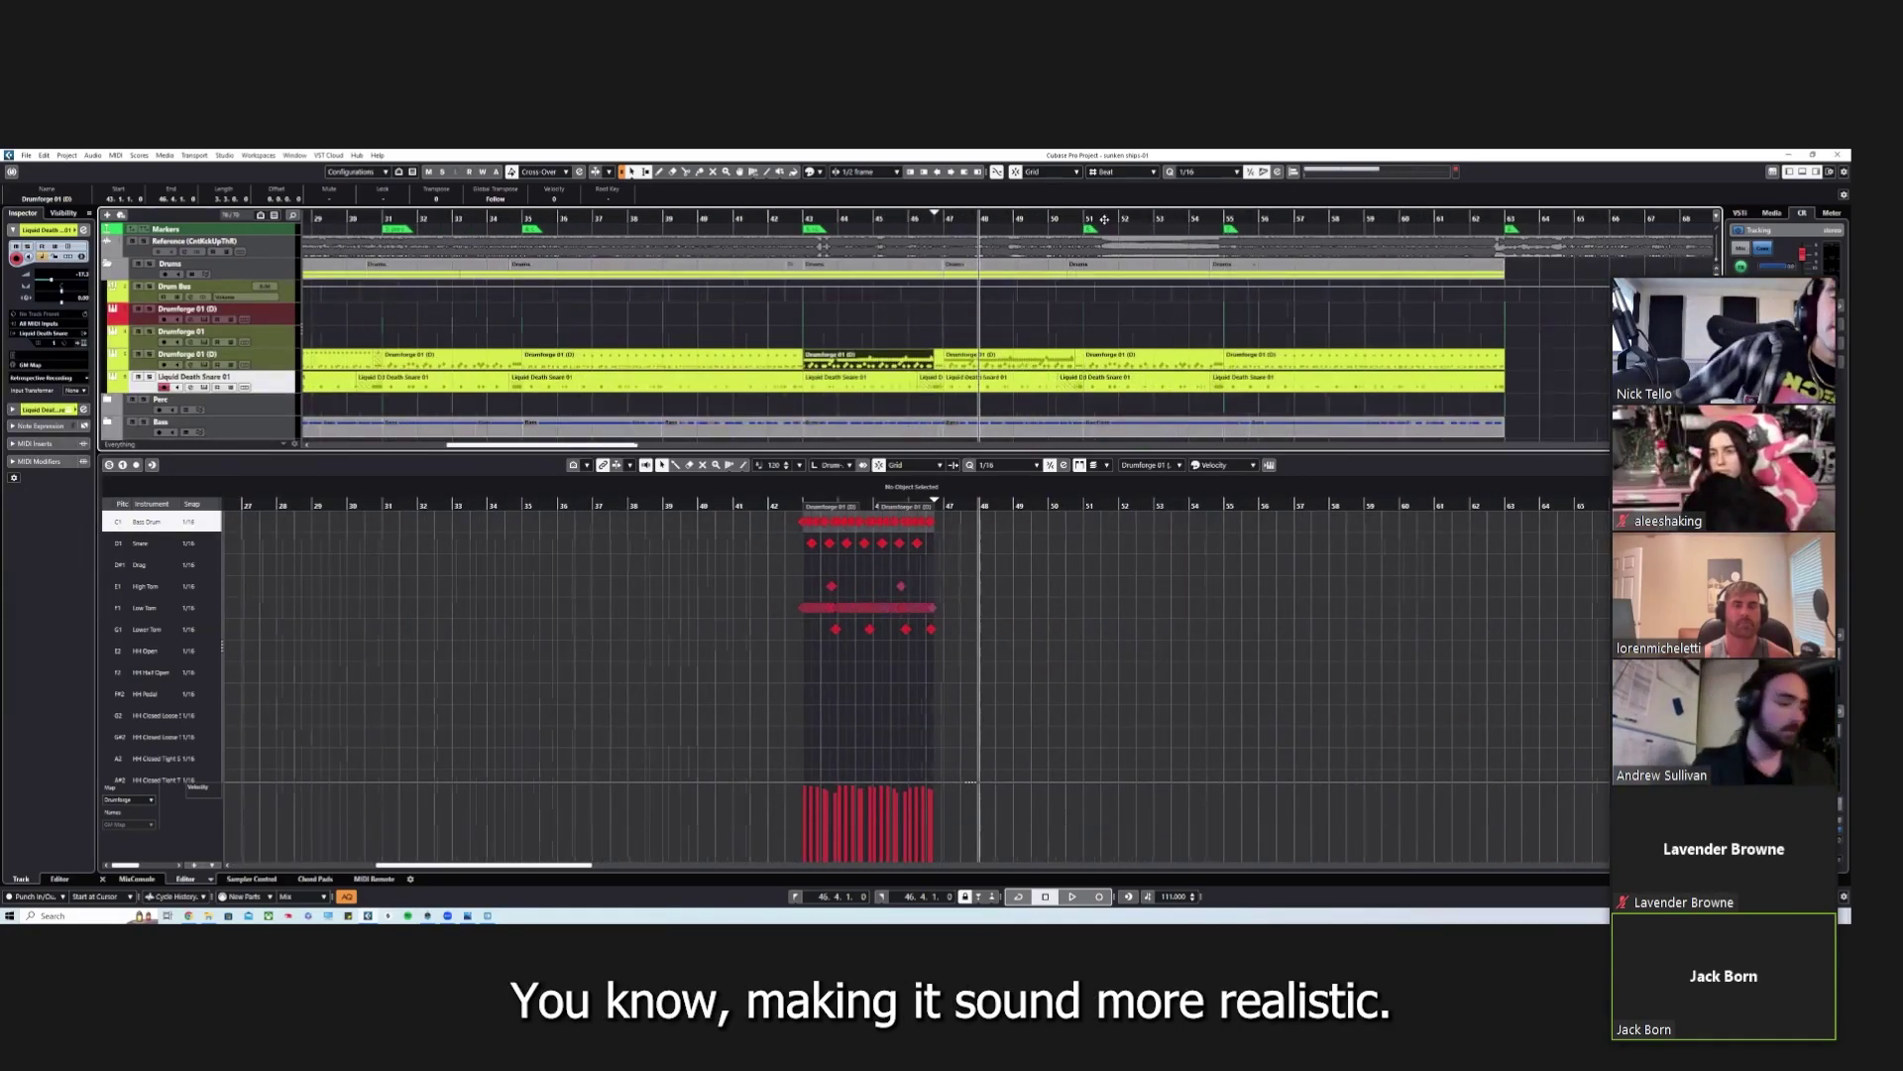
{"action": "key", "text": "g"}
{"action": "key", "text": "g"}
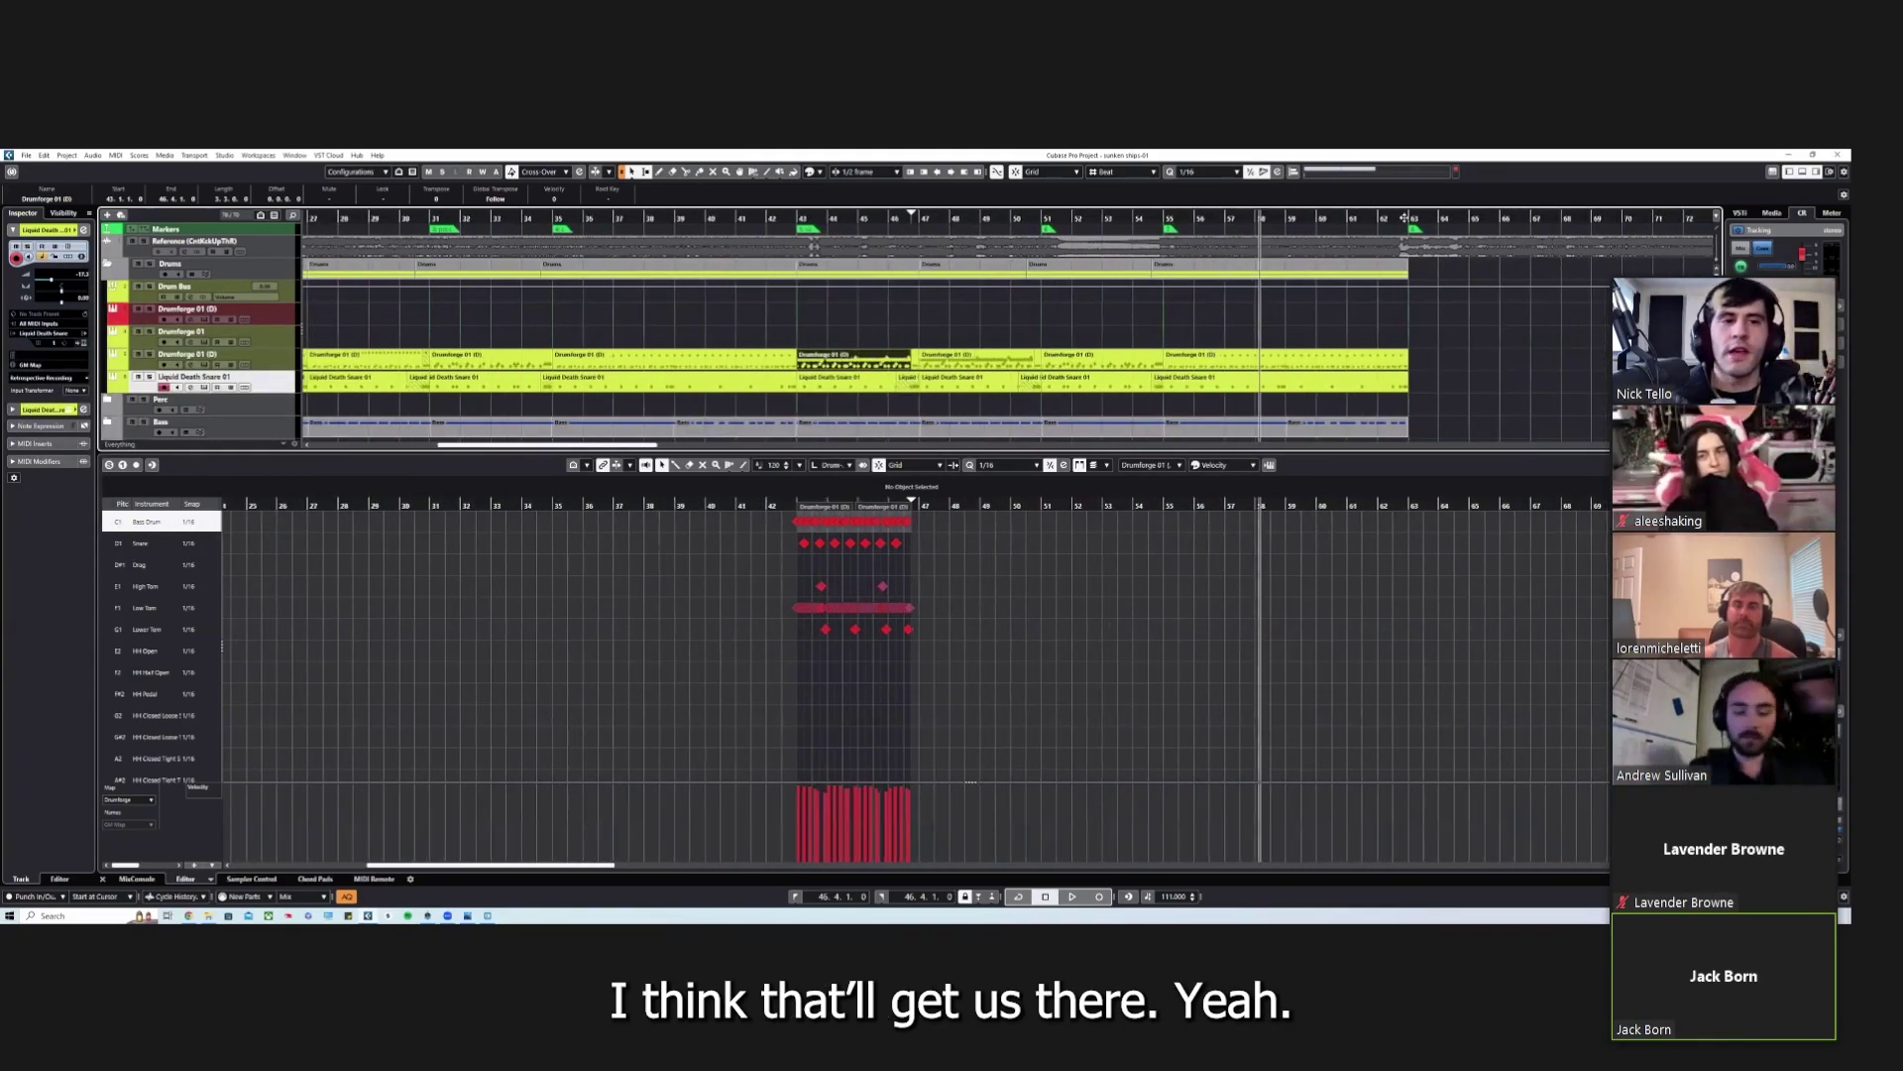
{"action": "key", "text": "h"}
{"action": "key", "text": "h"}
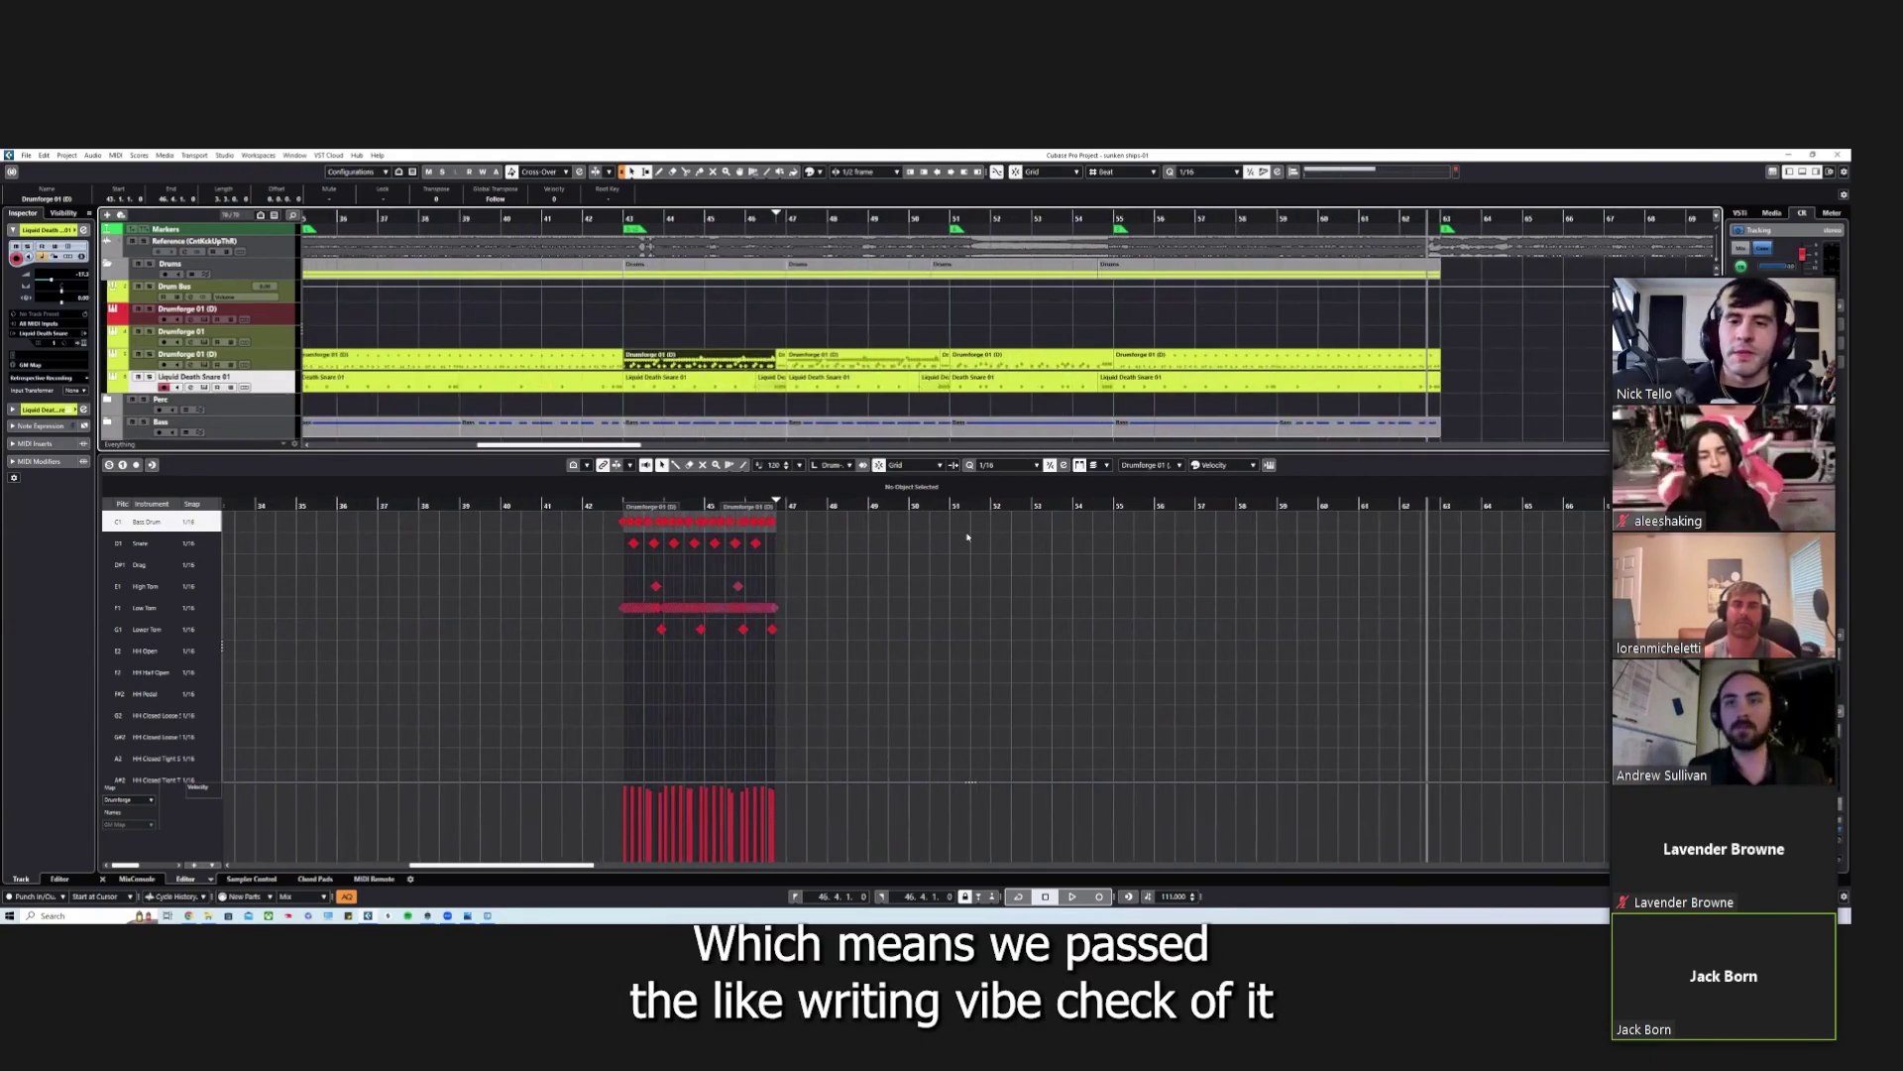
{"action": "key", "text": "g"}
{"action": "key", "text": "g"}
{"action": "key", "text": "g"}
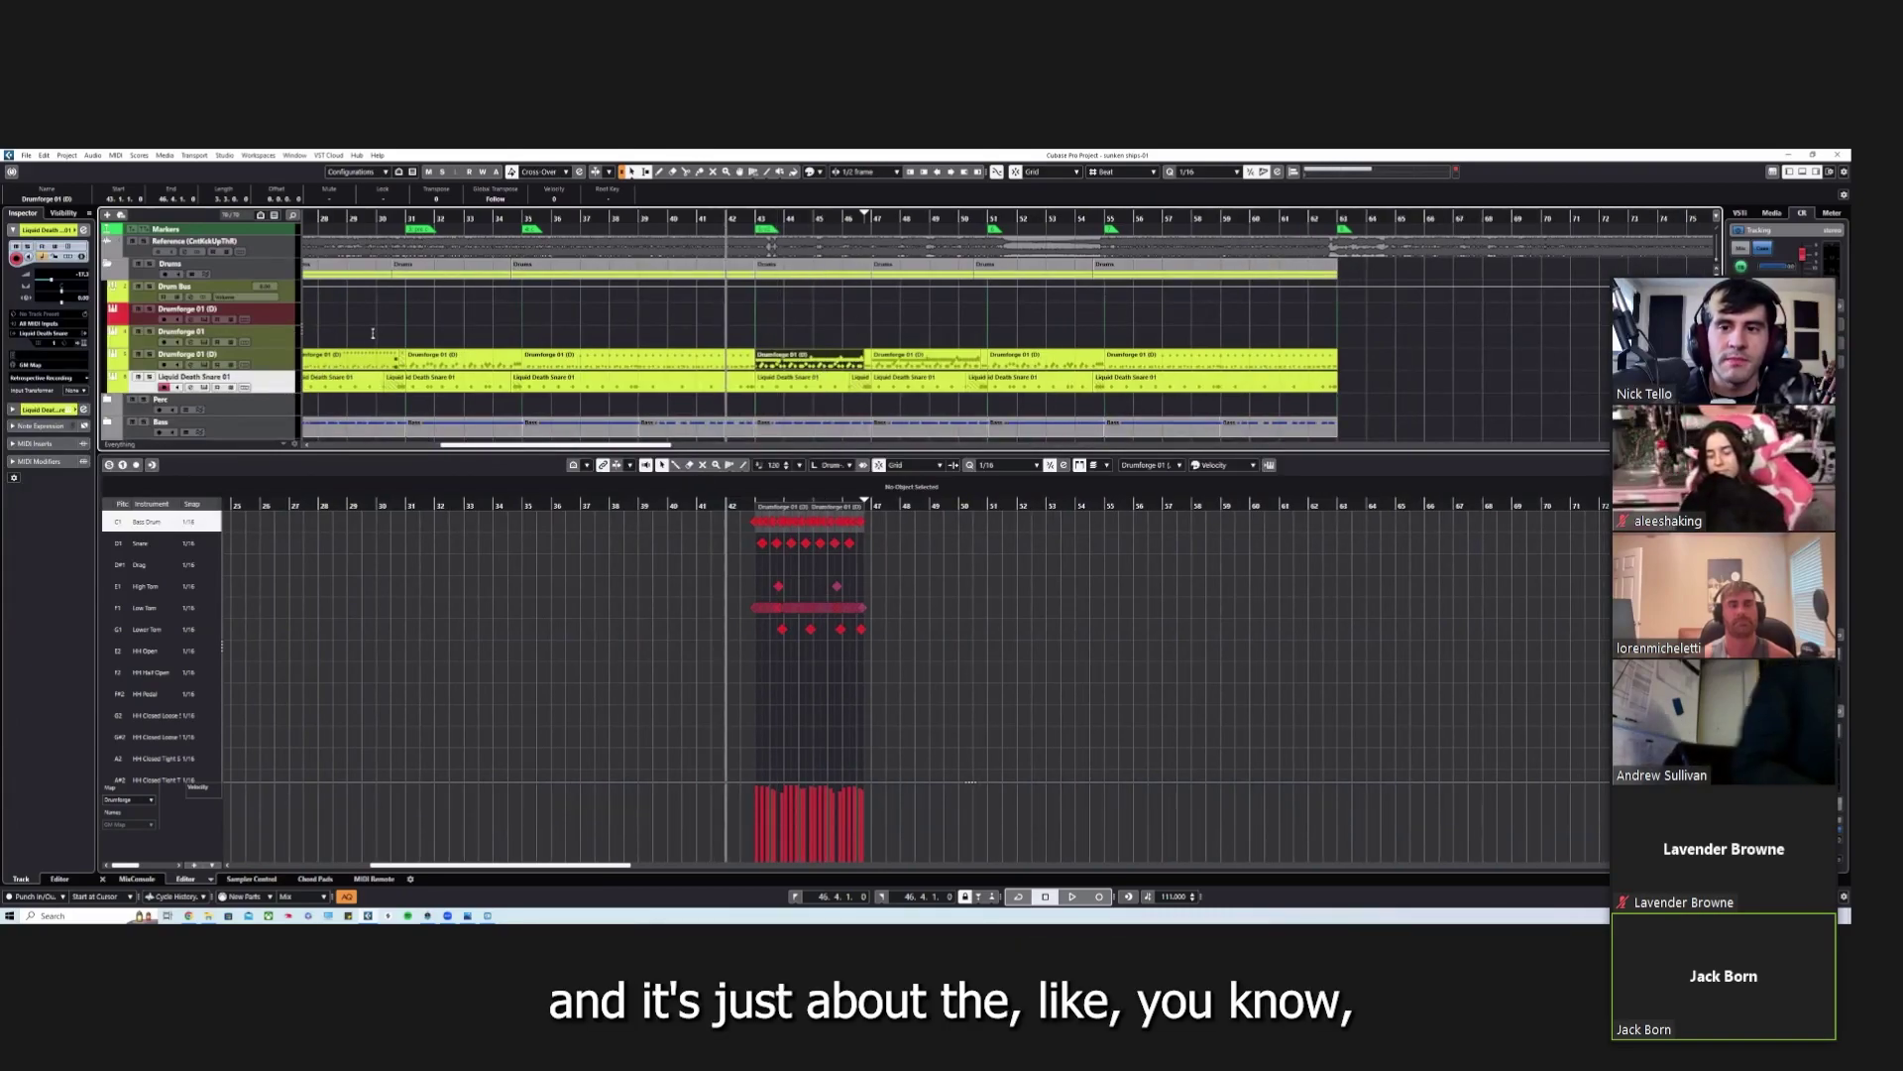
Step: Select the Drumforge 01 (D) track and open its Drumforge instrument window
{"action": "left_click", "coordinate": [280, 363]}
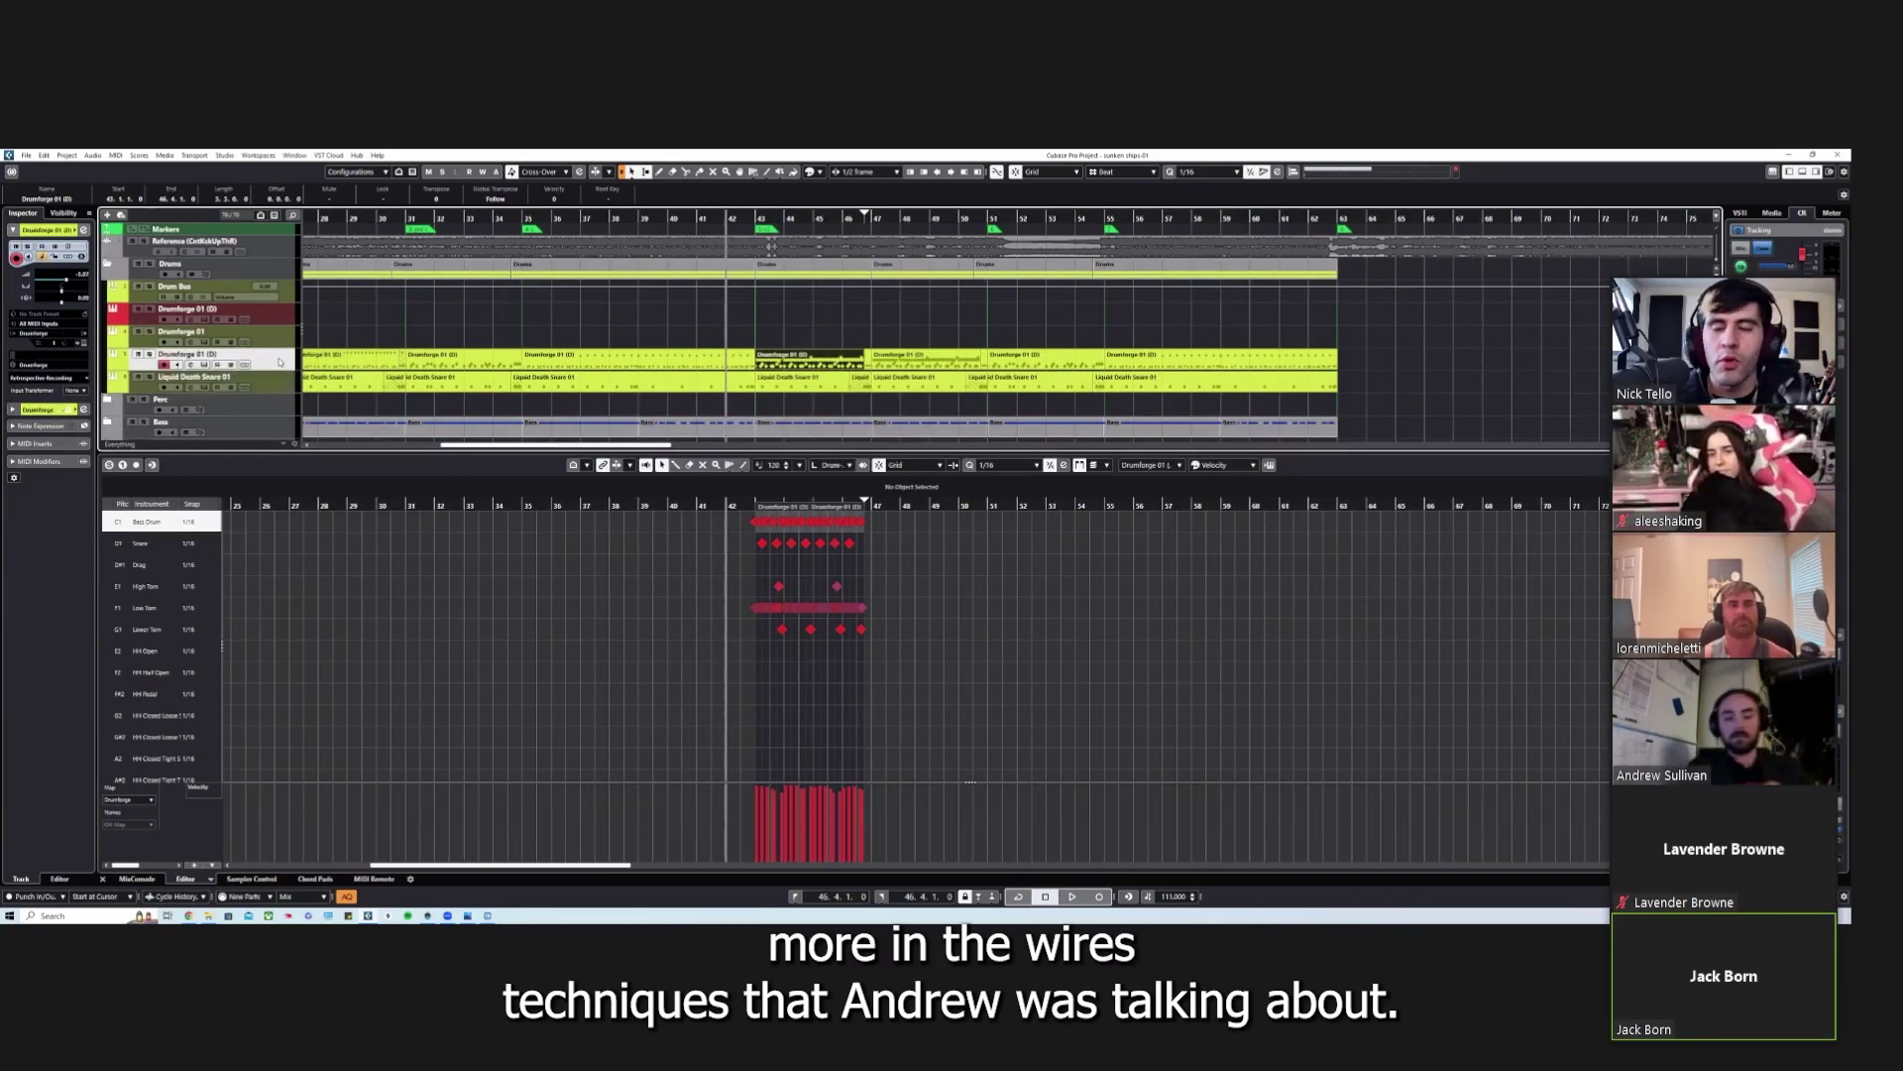
{"action": "left_click", "coordinate": [203, 365]}
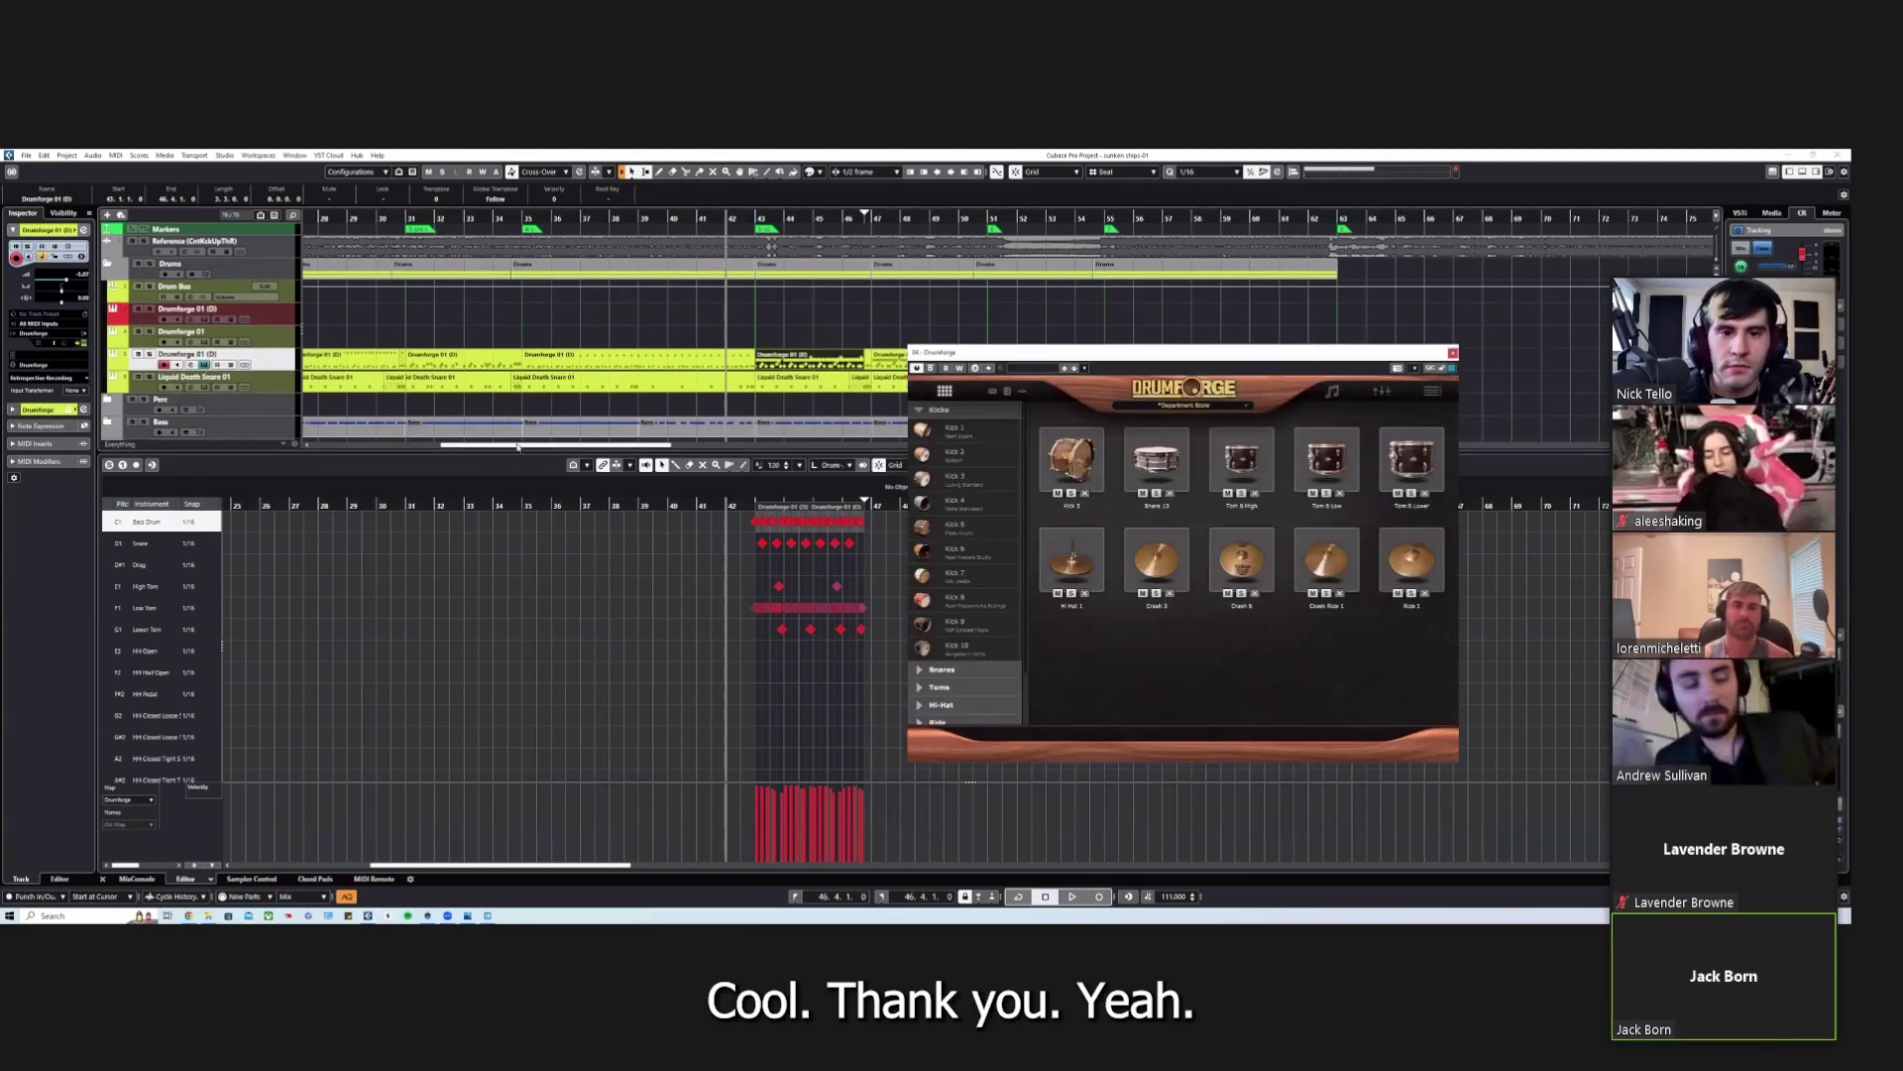